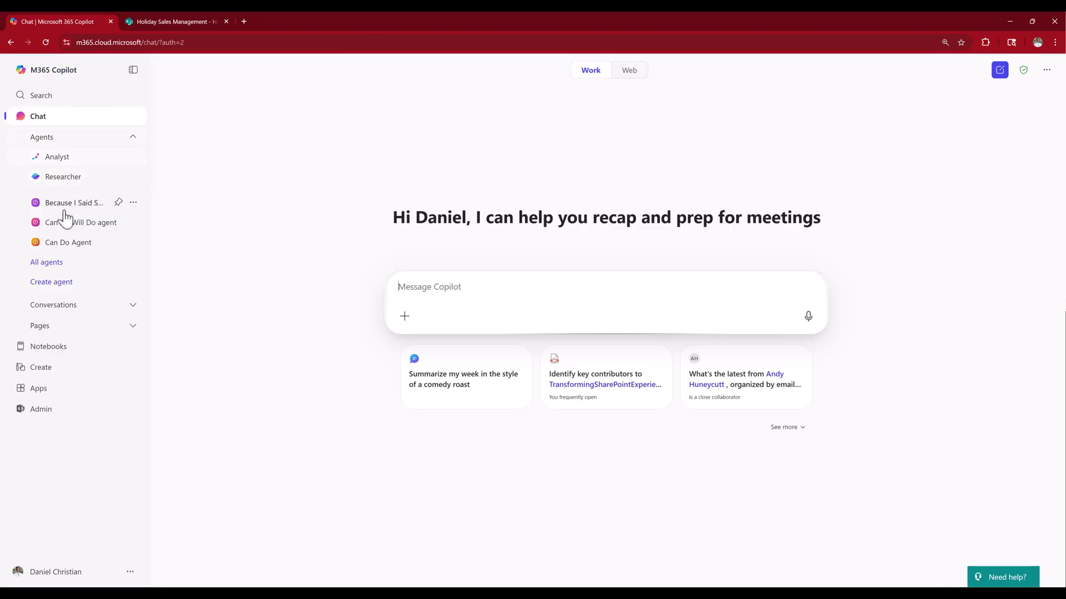
Switch to the Holiday Sales Management SharePoint site's home page in Chrome
{"action": "left_click", "coordinate": [60, 286]}
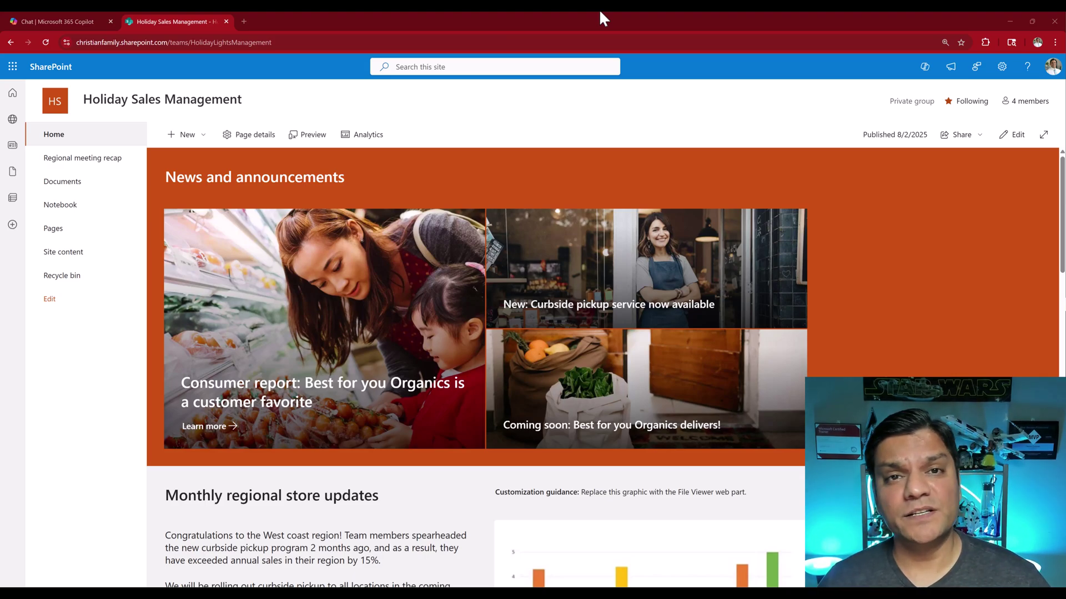
Review the site's four group members, scroll the home page, then recheck the membership list
{"action": "left_click", "coordinate": [1022, 102]}
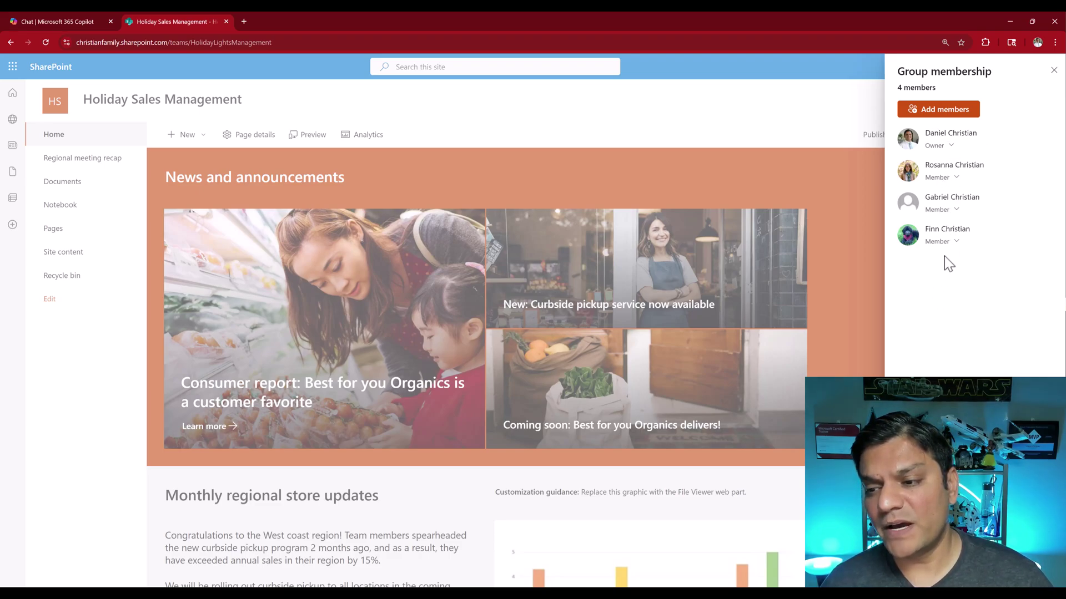
{"action": "left_click", "coordinate": [1054, 71]}
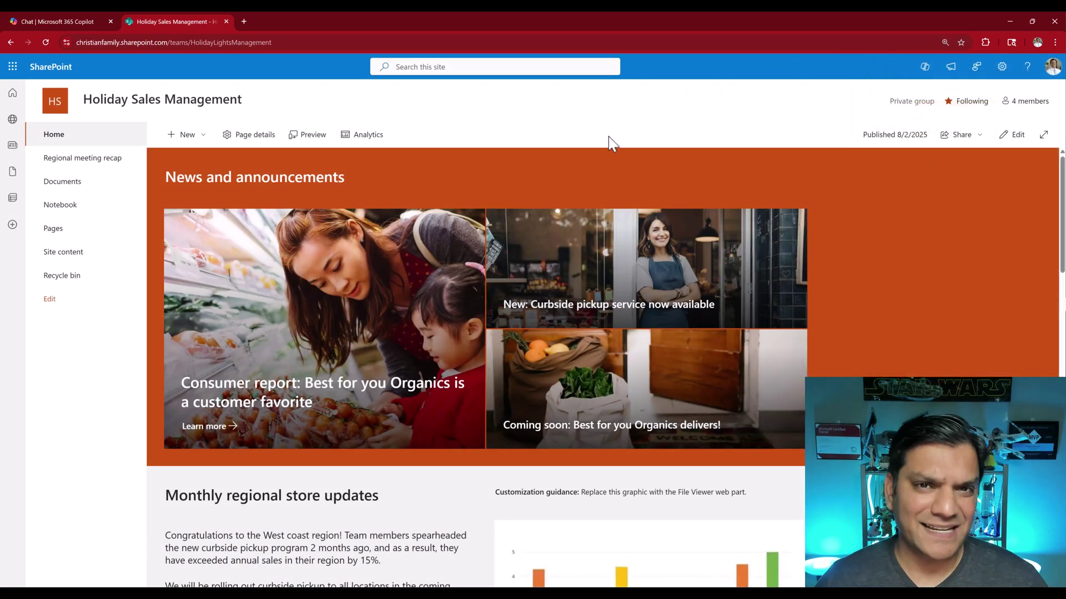
{"action": "scroll", "coordinate": [502, 247], "scroll_direction": "down", "scroll_amount": 10}
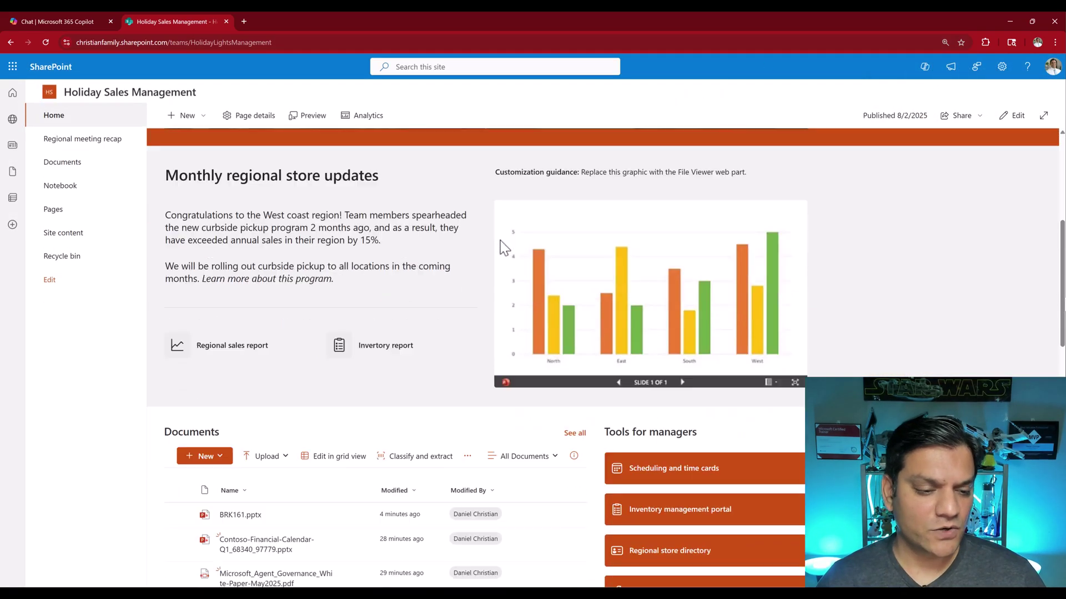
{"action": "scroll", "coordinate": [502, 249], "scroll_direction": "down", "scroll_amount": 2}
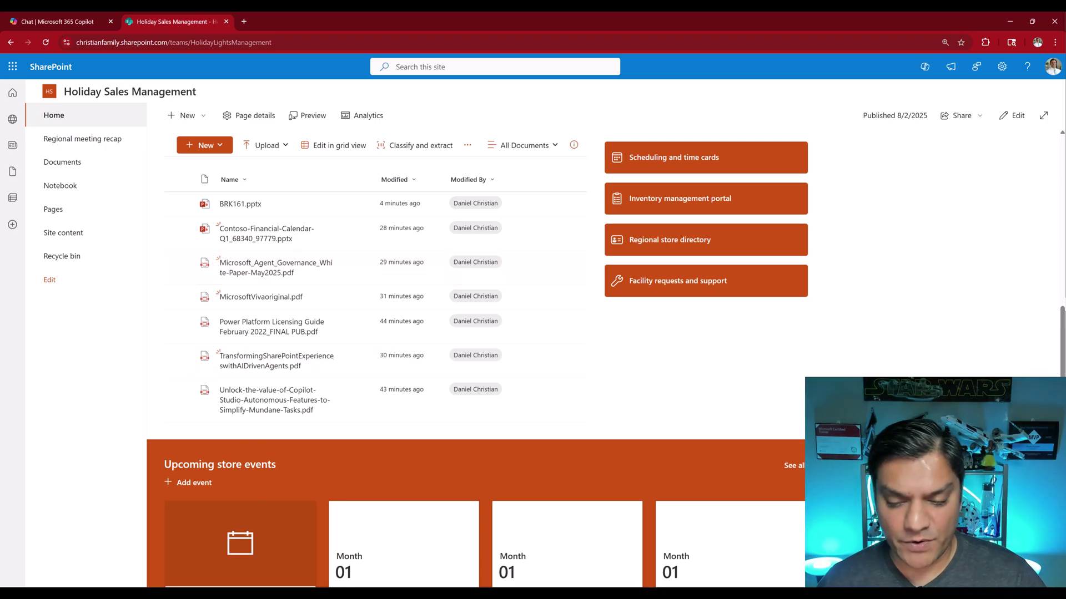
{"action": "scroll", "coordinate": [932, 239], "scroll_direction": "up", "scroll_amount": 10}
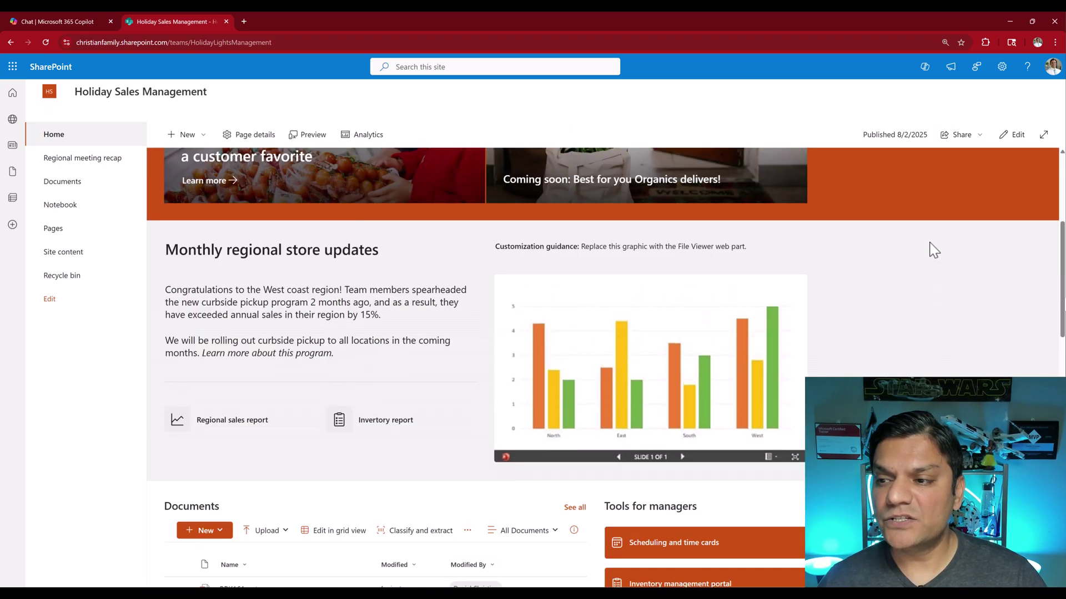
{"action": "left_click", "coordinate": [1026, 101]}
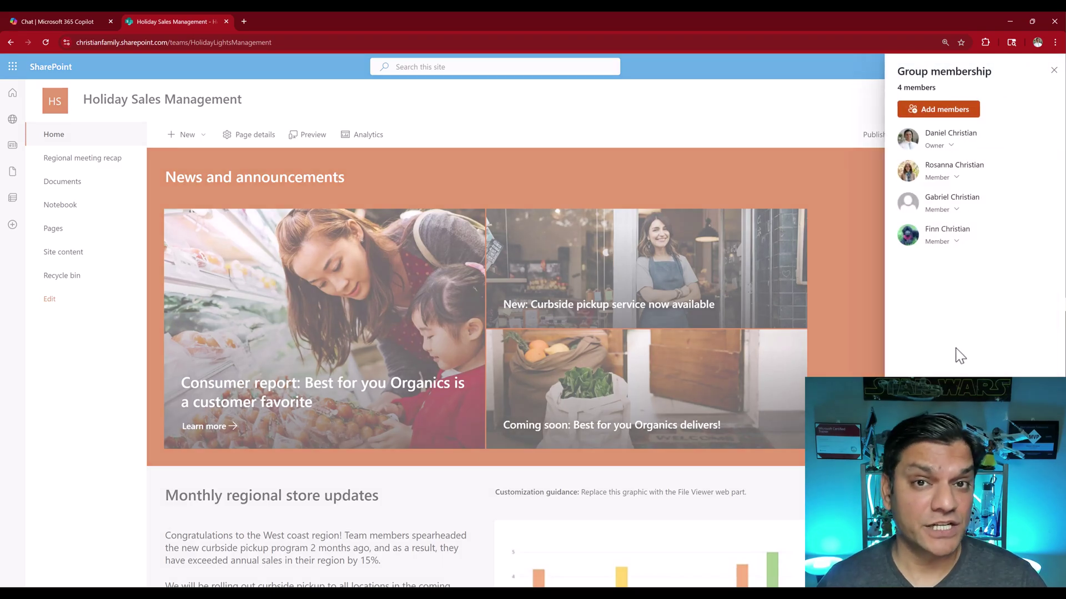
{"action": "left_click", "coordinate": [1053, 70]}
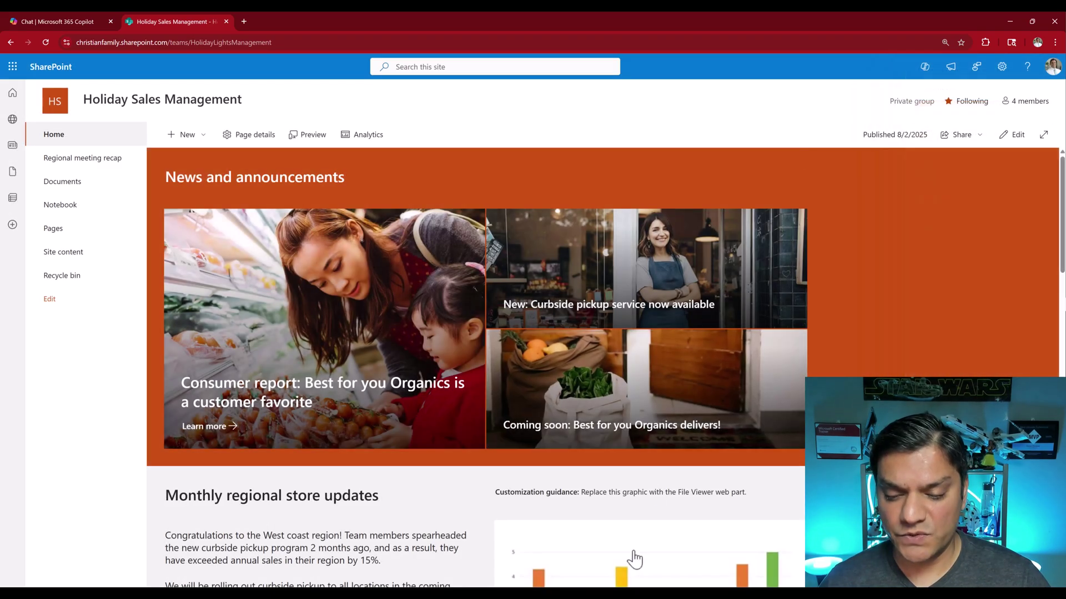
Bring up the incognito Copilot Chat window and check which account is signed in there
{"action": "mouse_move", "coordinate": [627, 587]}
{"action": "left_click", "coordinate": [651, 561]}
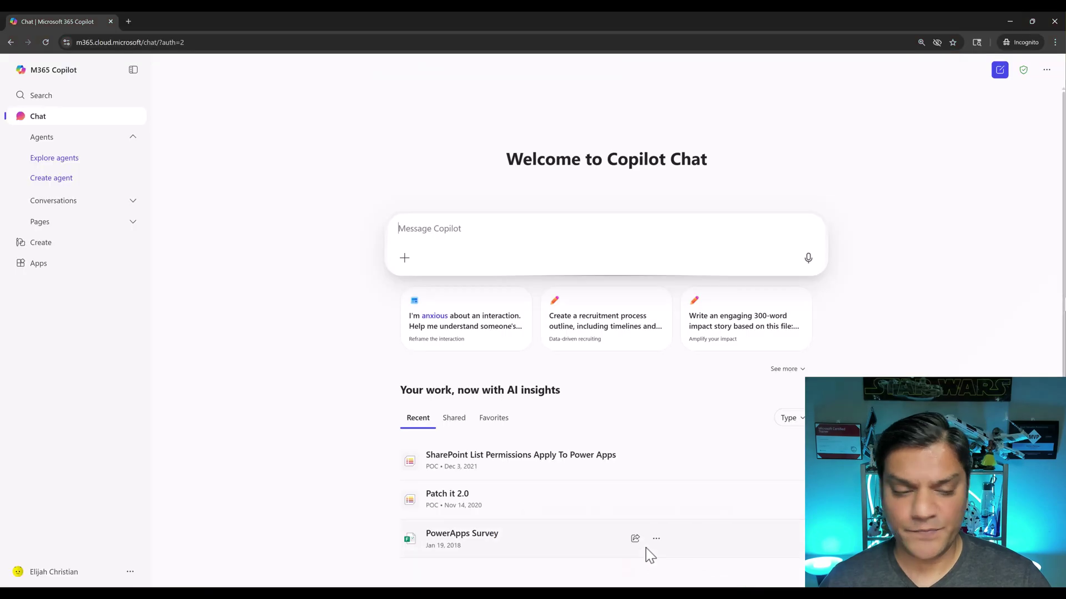
{"action": "left_click", "coordinate": [37, 579]}
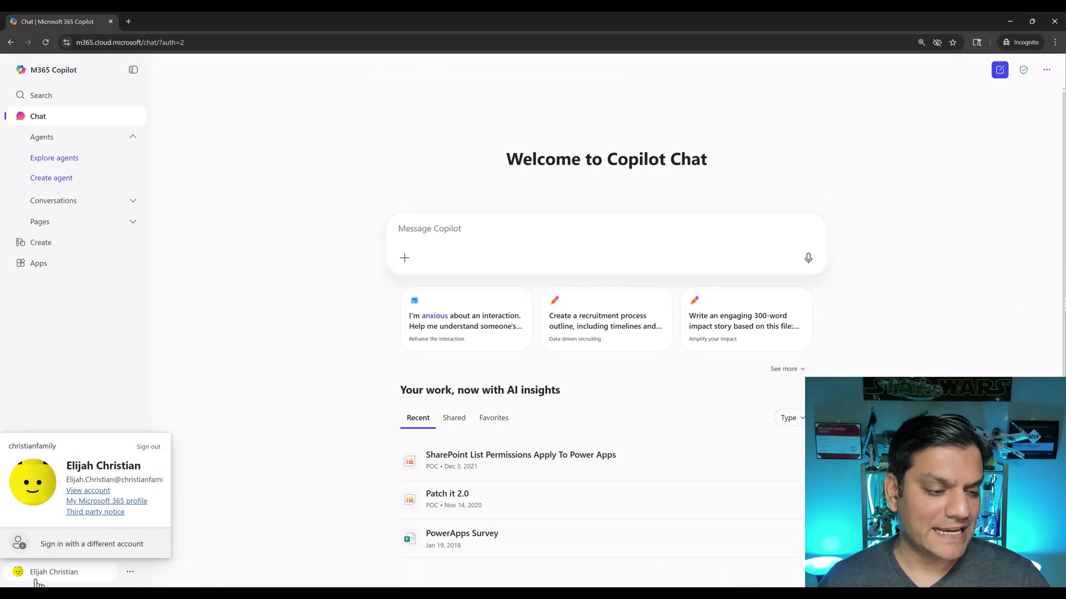
{"action": "left_click", "coordinate": [69, 408]}
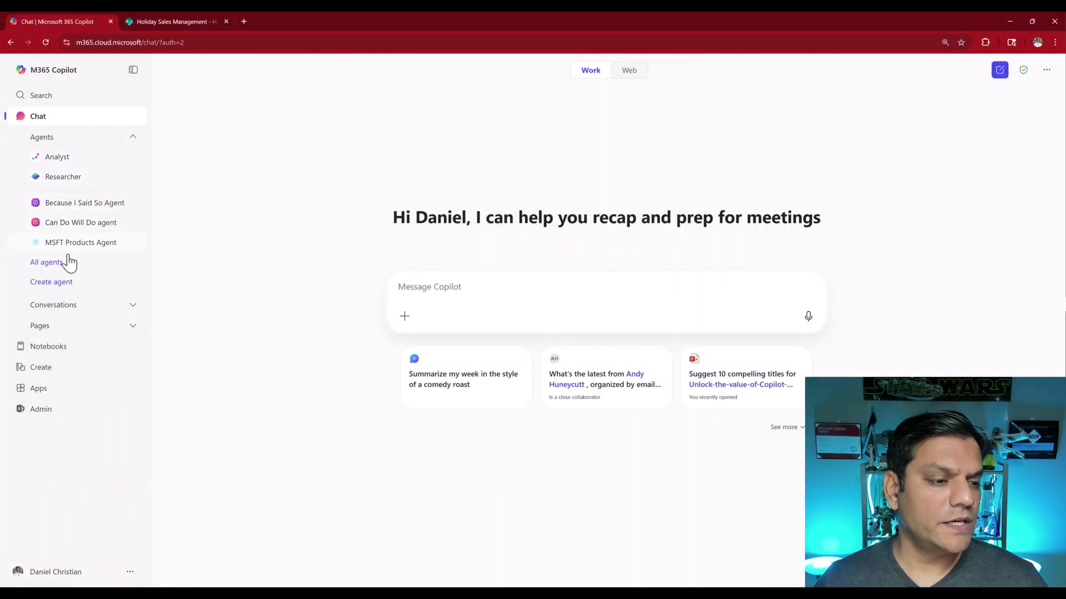
Start a new agent in the Configure view and name it 'Holiday Sales Agent'
{"action": "left_click", "coordinate": [66, 287]}
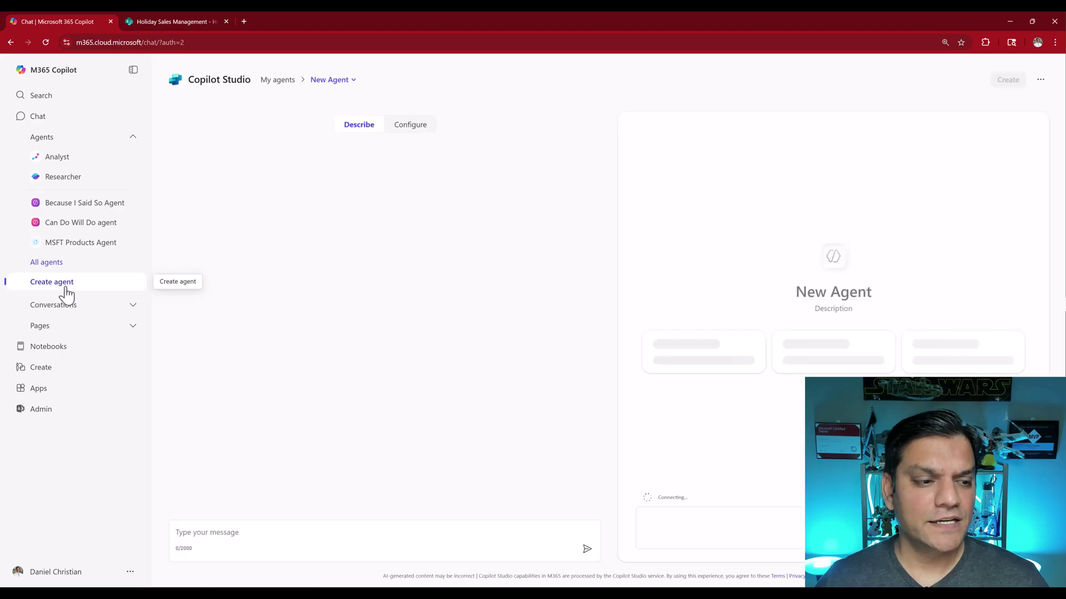
{"action": "left_click", "coordinate": [416, 126]}
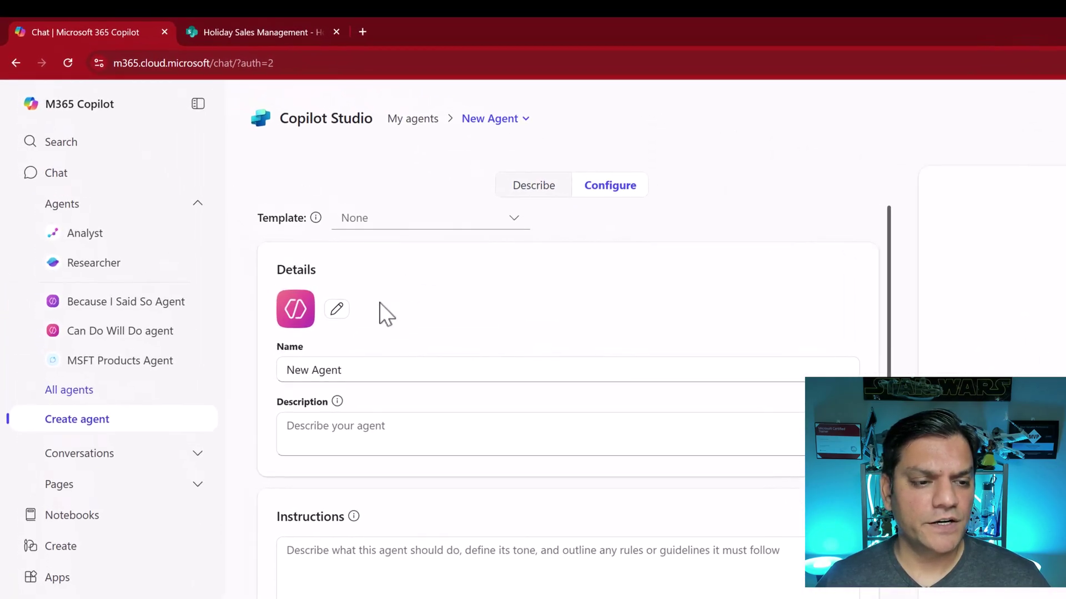
{"action": "left_click", "coordinate": [378, 369]}
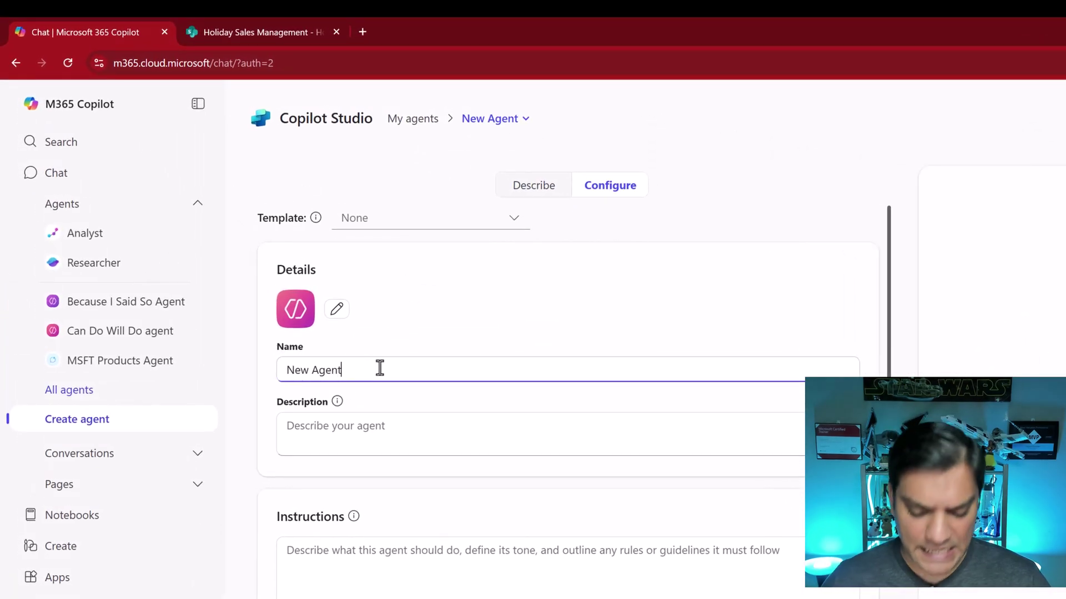
{"action": "key", "text": "ctrl+a"}
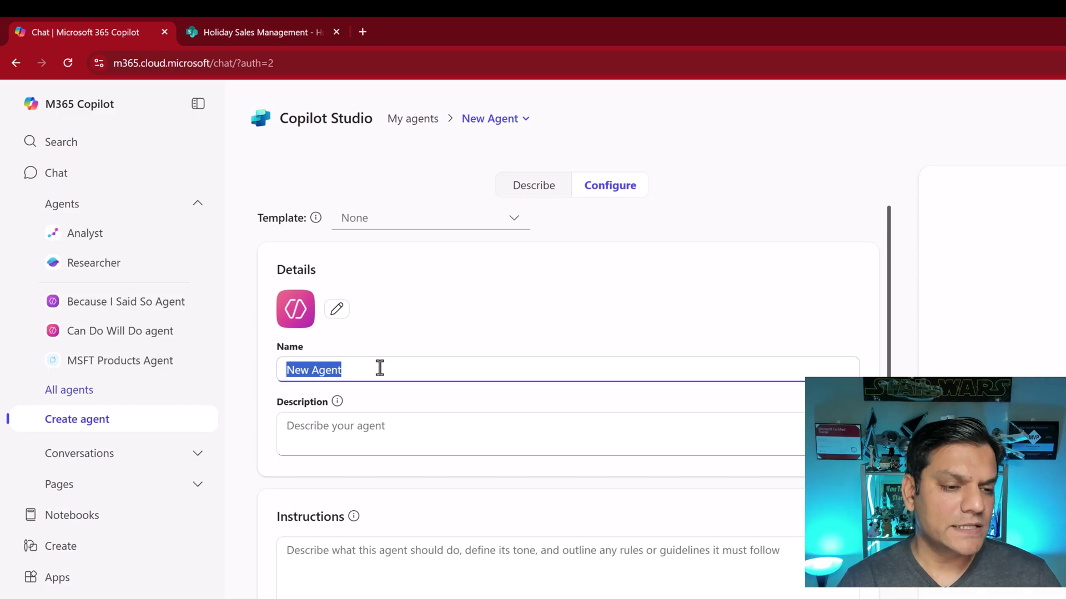
{"action": "type", "text": "Holid"}
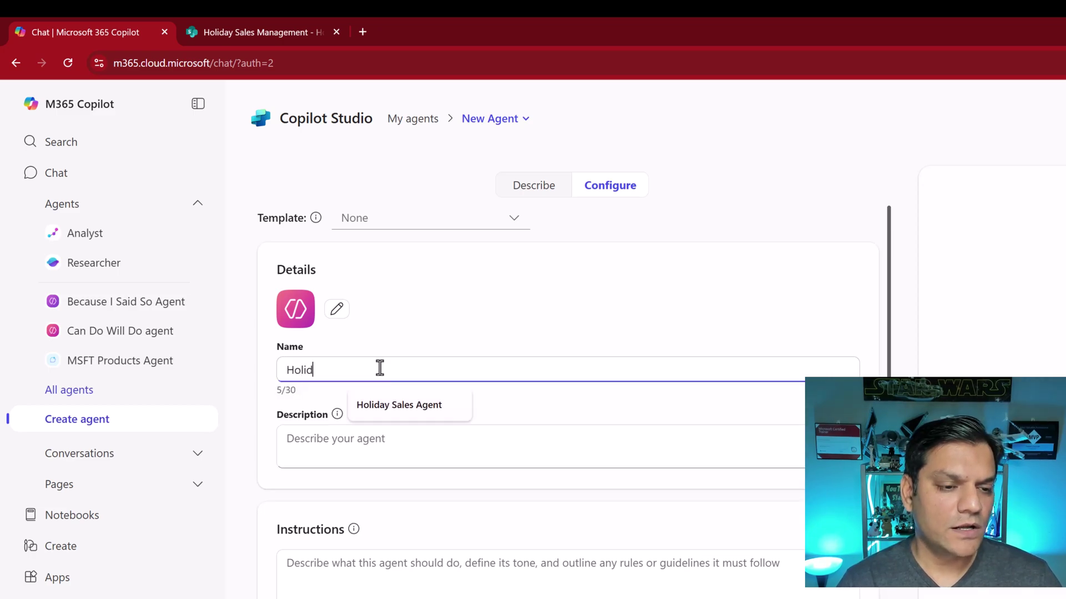
{"action": "type", "text": "ay Sales "}
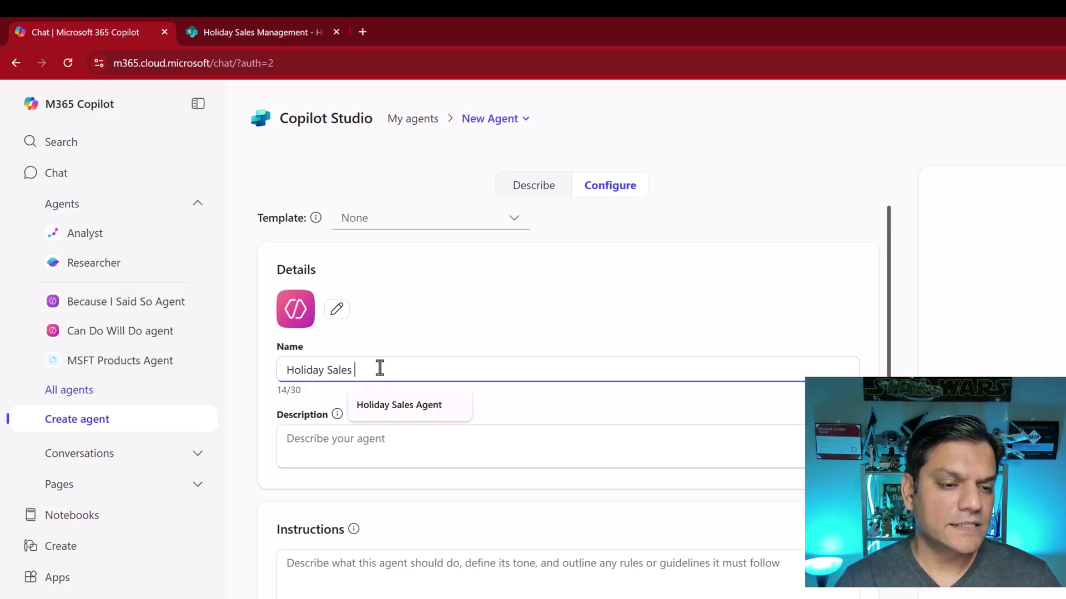
{"action": "type", "text": "Agent"}
Paste in the holiday-sales description and the friendly, polite instructions
{"action": "left_click", "coordinate": [387, 419]}
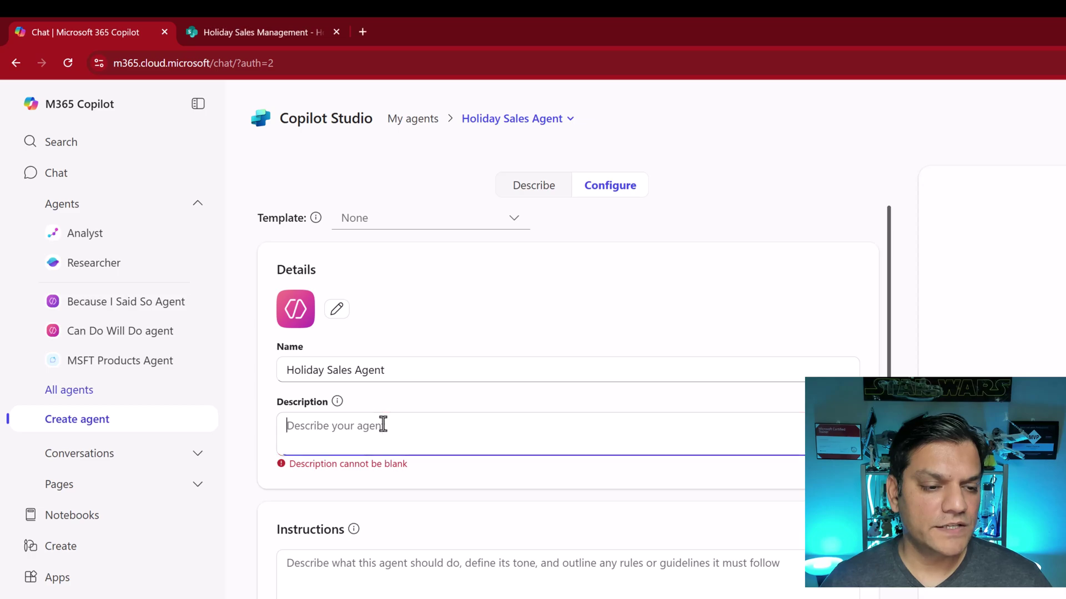
{"action": "type", "text": "Agent that provides information about all the holiday sales available in the SharePoint site."}
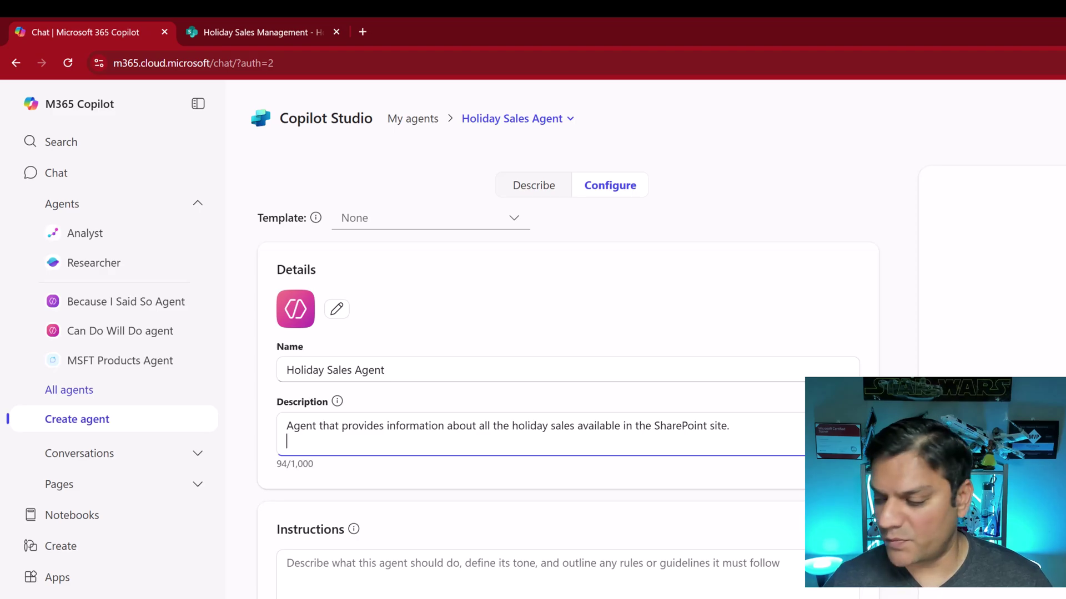
{"action": "left_click", "coordinate": [368, 582]}
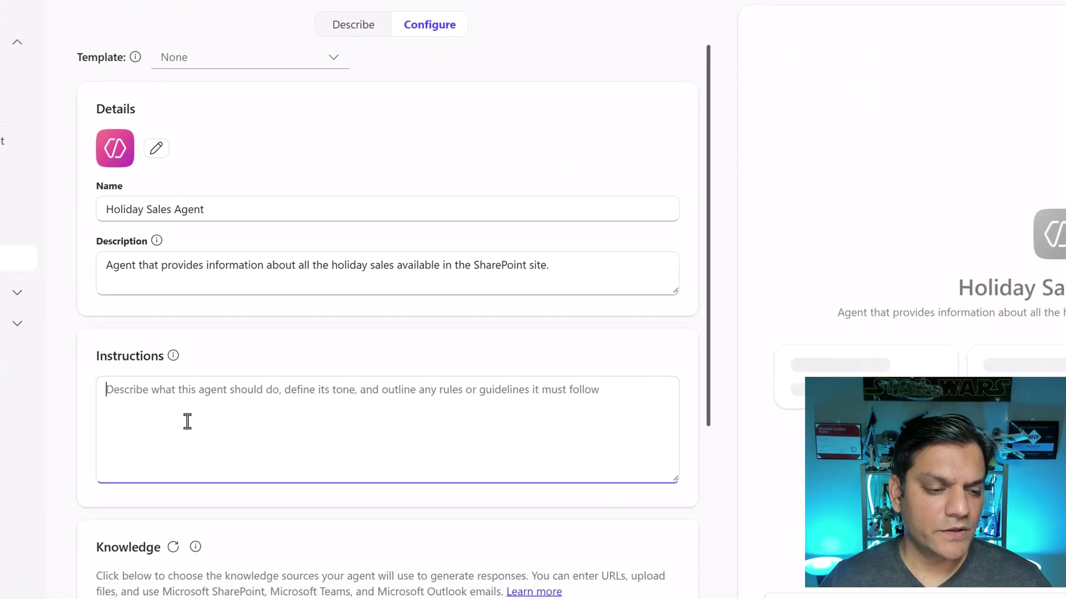
{"action": "type", "text": "This agent will provide information about all the holiday sales to the end user in a friendly and polite tone. Provide links and cite text or comments when applicable."}
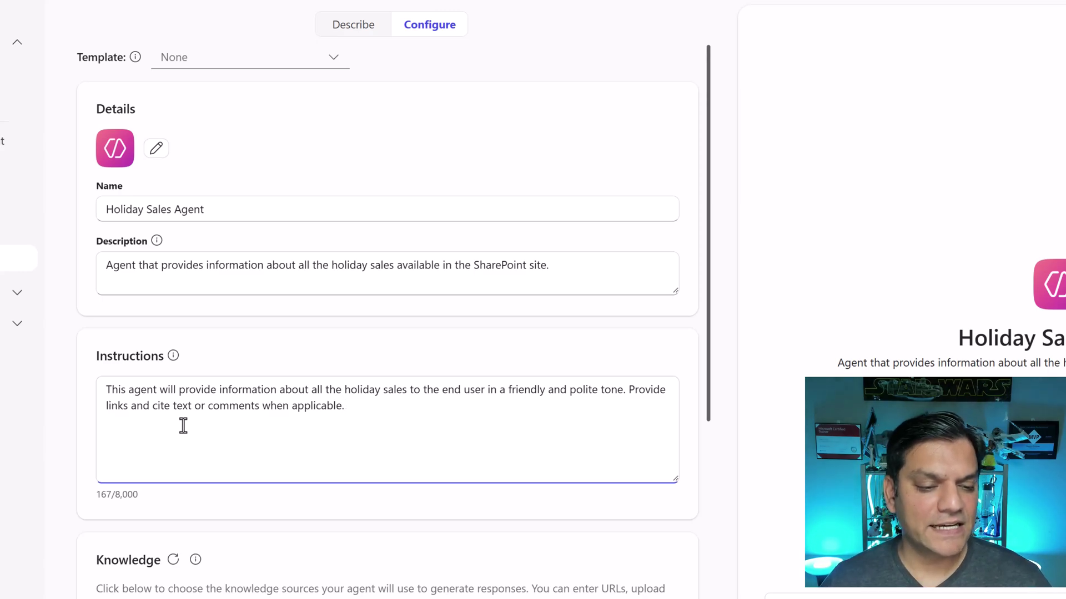
{"action": "left_click", "coordinate": [92, 484]}
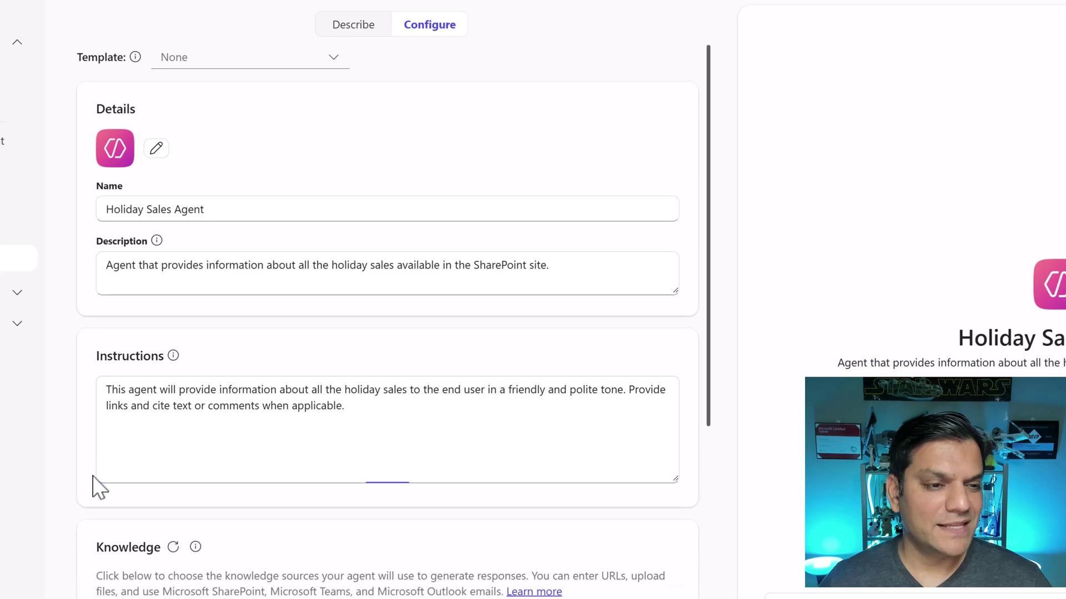
Add the Holiday Sales Management SharePoint site URL as knowledge and create the agent
{"action": "scroll", "coordinate": [90, 472], "scroll_direction": "down", "scroll_amount": 6}
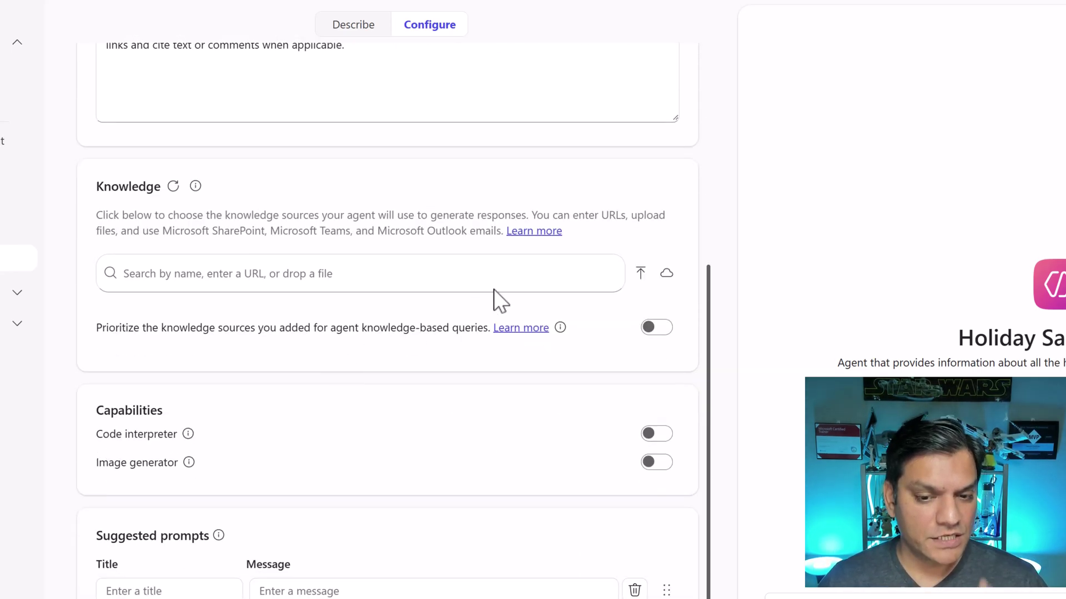
{"action": "left_click", "coordinate": [167, 14]}
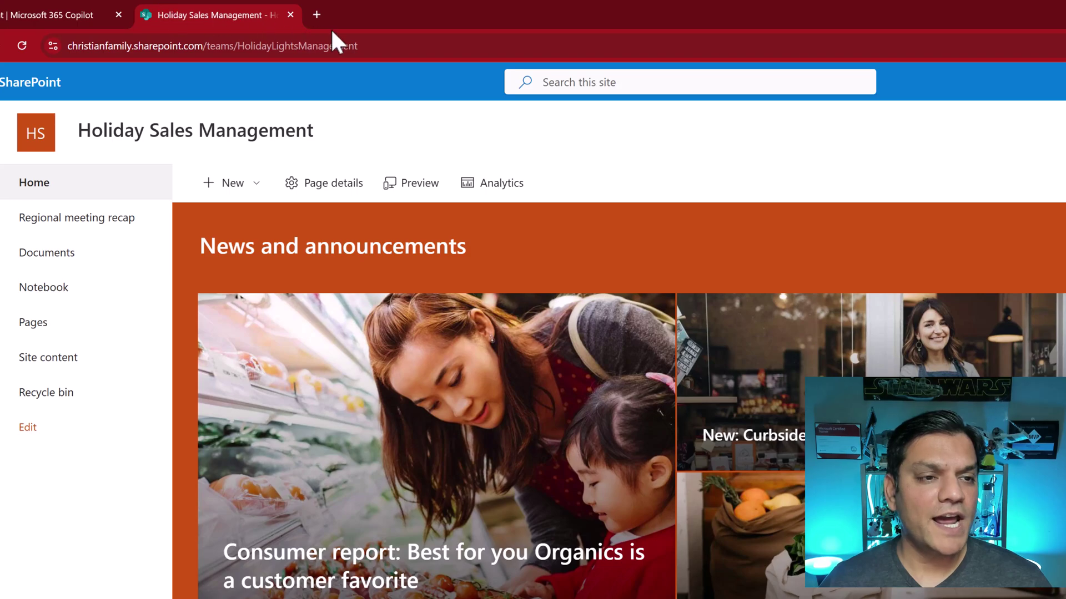
{"action": "left_click", "coordinate": [332, 44]}
{"action": "key", "text": "ctrl+c"}
{"action": "left_click", "coordinate": [78, 11]}
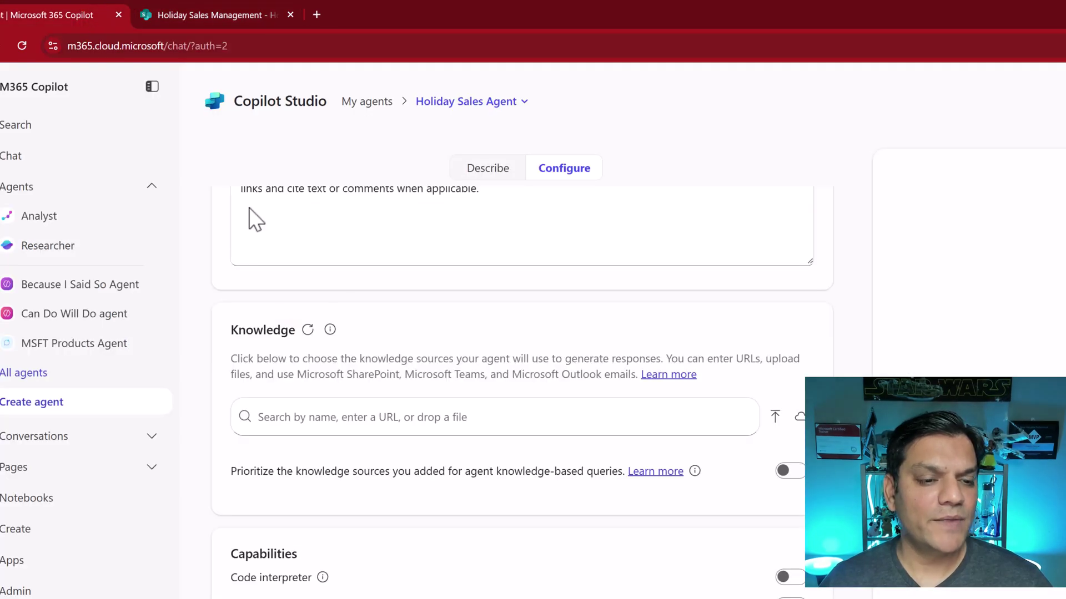
{"action": "left_click", "coordinate": [330, 417]}
{"action": "key", "text": "ctrl+v"}
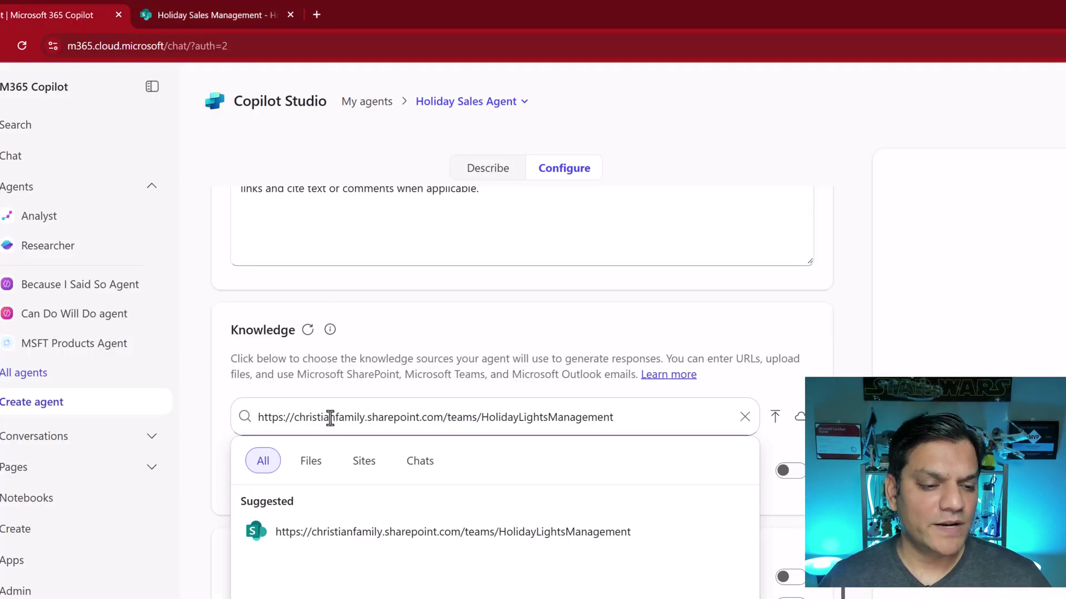
{"action": "left_click", "coordinate": [334, 535]}
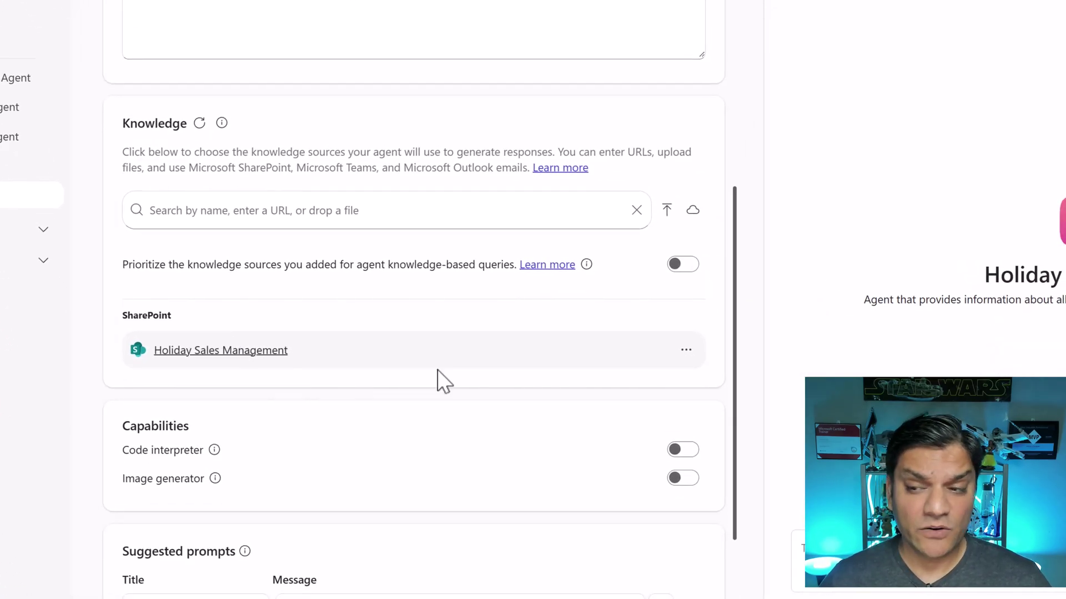
{"action": "left_click", "coordinate": [1049, 56]}
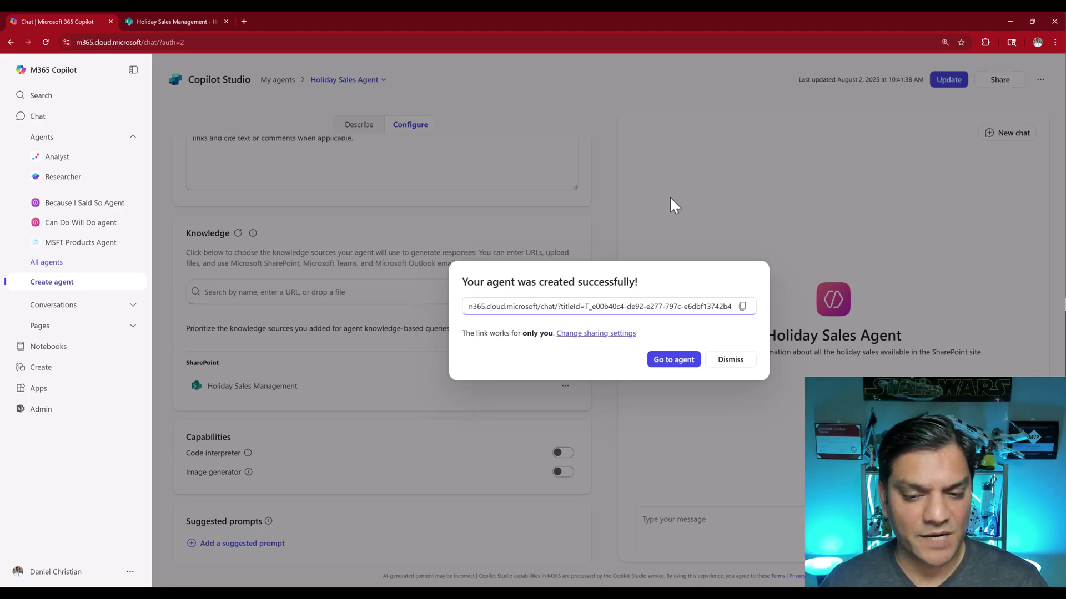
Ask the Holiday Sales Agent about the latest Power Platform features
{"action": "left_click", "coordinate": [673, 360]}
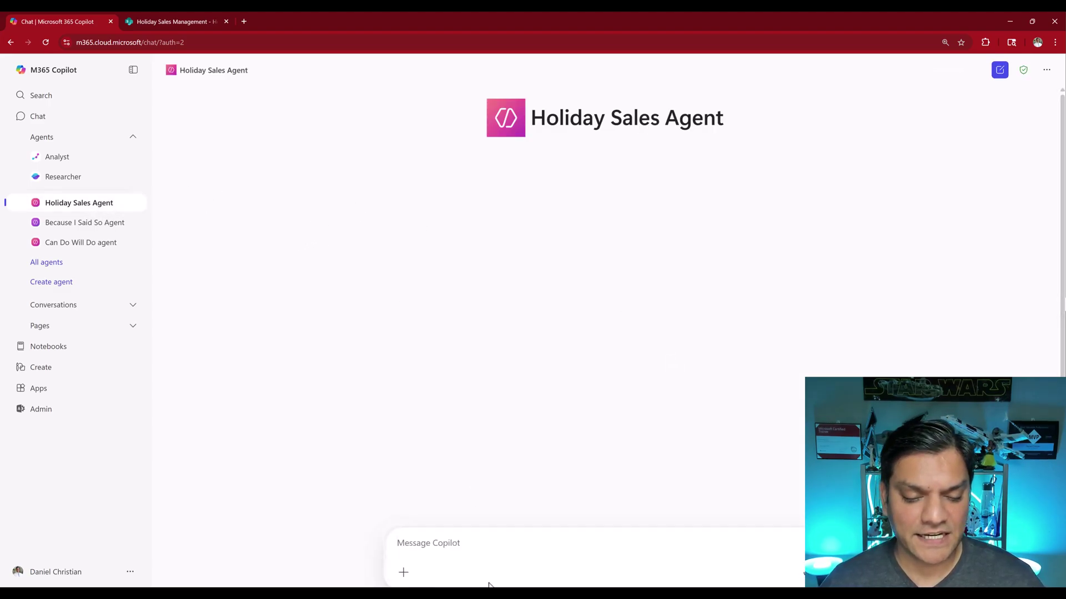
{"action": "left_click", "coordinate": [487, 548]}
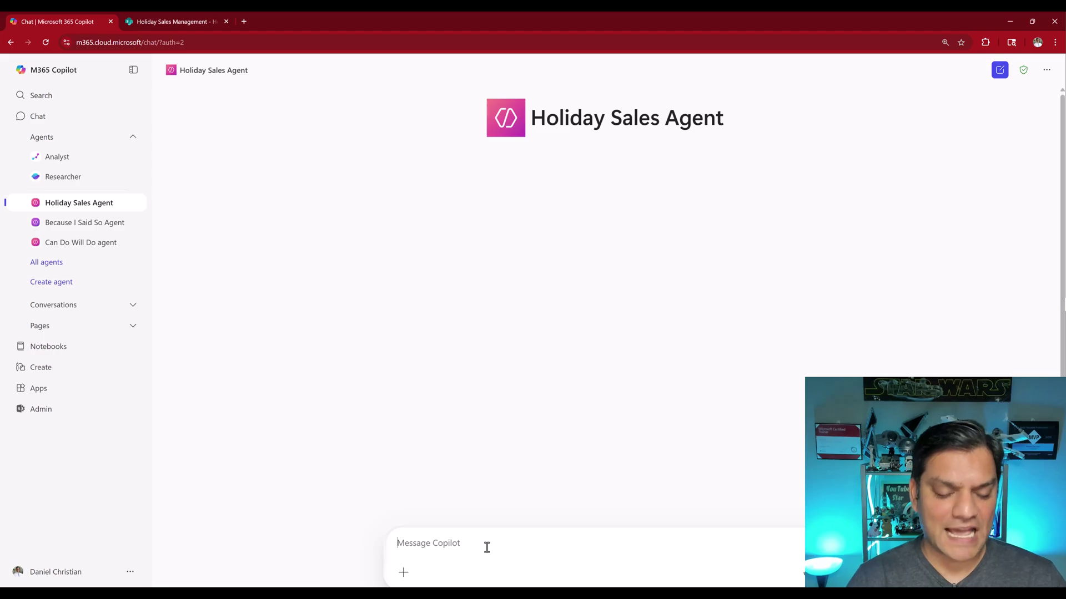
{"action": "type", "text": "What are the latest features available for the Microsoft Power Platform services"}
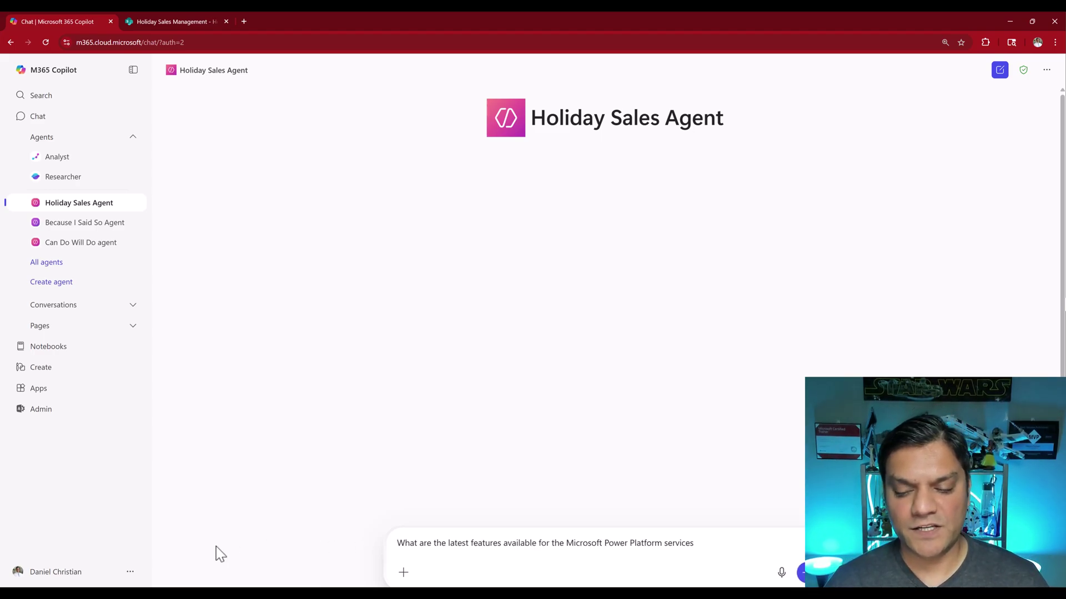
{"action": "key", "text": "Return"}
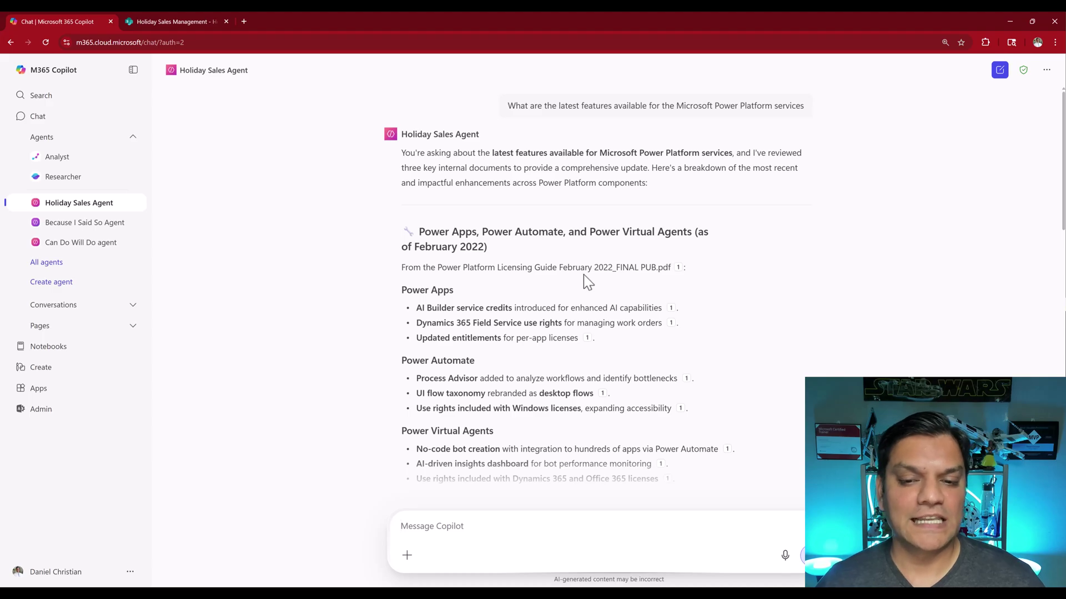
Read through the answer and check its citations to the site's PDF documents
{"action": "mouse_move", "coordinate": [678, 290]}
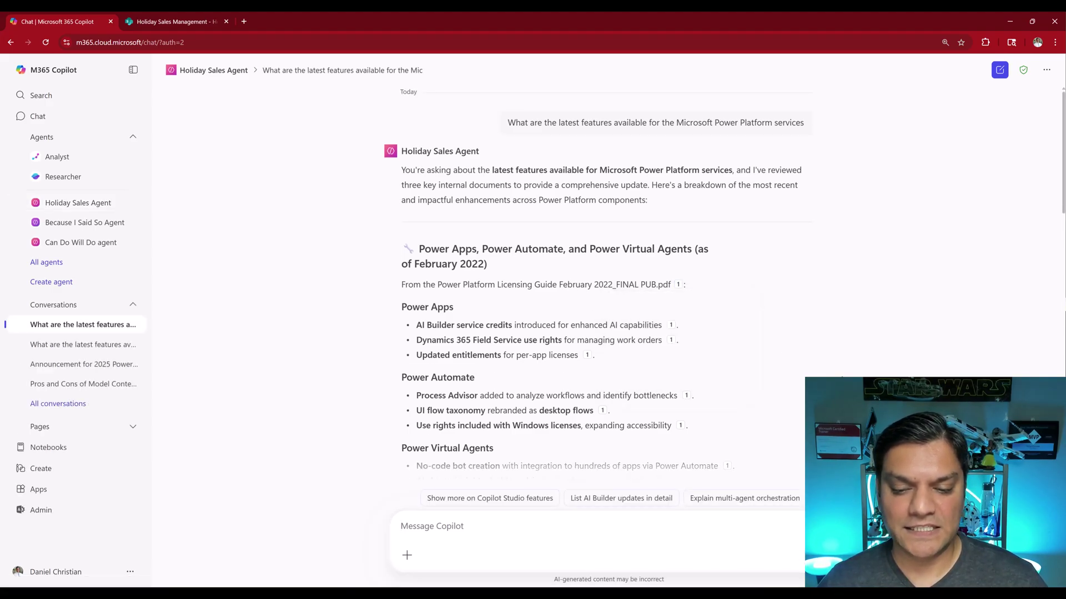
{"action": "scroll", "coordinate": [611, 333], "scroll_direction": "down", "scroll_amount": 3}
{"action": "scroll", "coordinate": [611, 278], "scroll_direction": "down", "scroll_amount": 4}
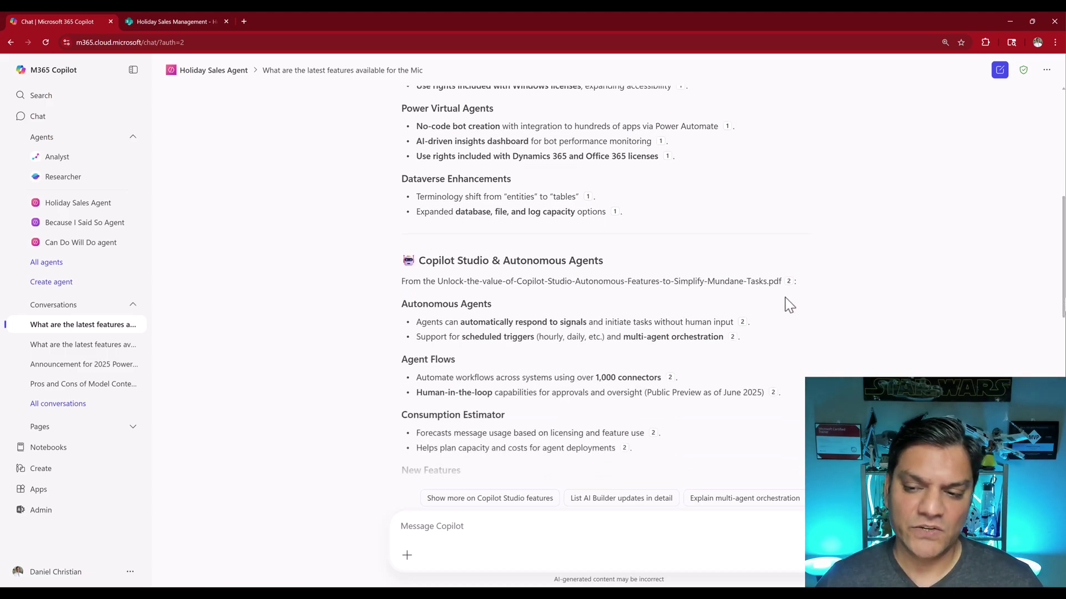
{"action": "mouse_move", "coordinate": [789, 286]}
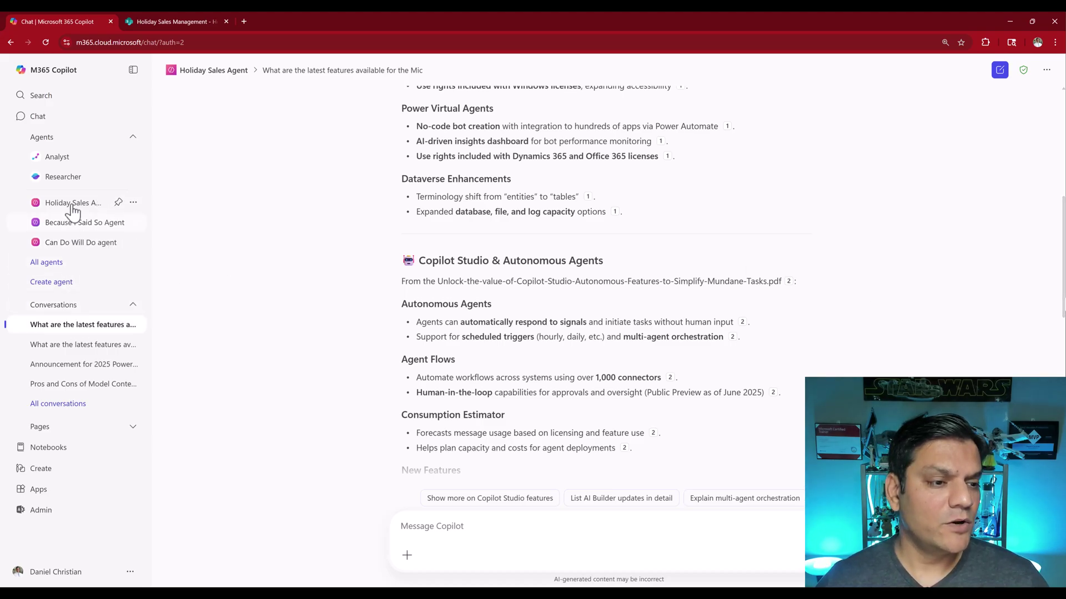
Open the Holiday Sales Agent for editing and check its SharePoint knowledge source
{"action": "left_click", "coordinate": [134, 203]}
{"action": "left_click", "coordinate": [171, 223]}
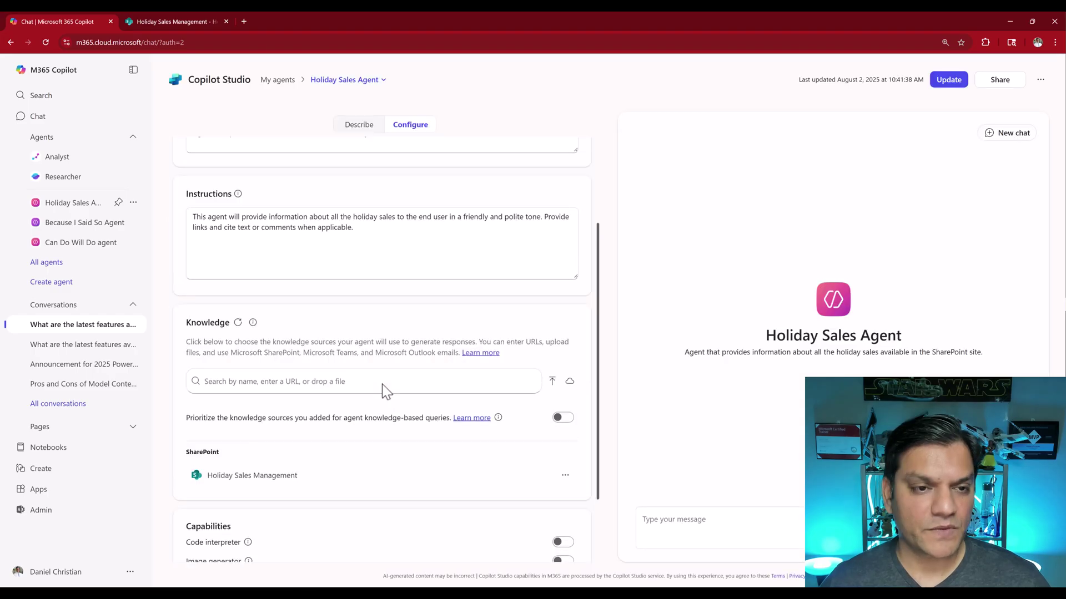
{"action": "scroll", "coordinate": [382, 384], "scroll_direction": "down", "scroll_amount": 4}
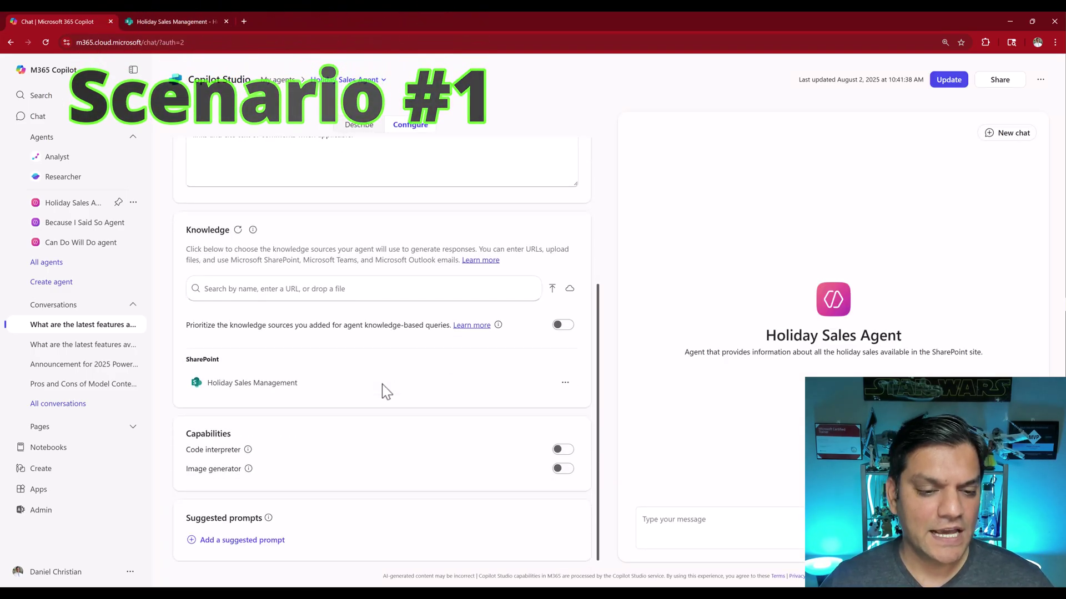
{"action": "scroll", "coordinate": [382, 385], "scroll_direction": "up", "scroll_amount": 4}
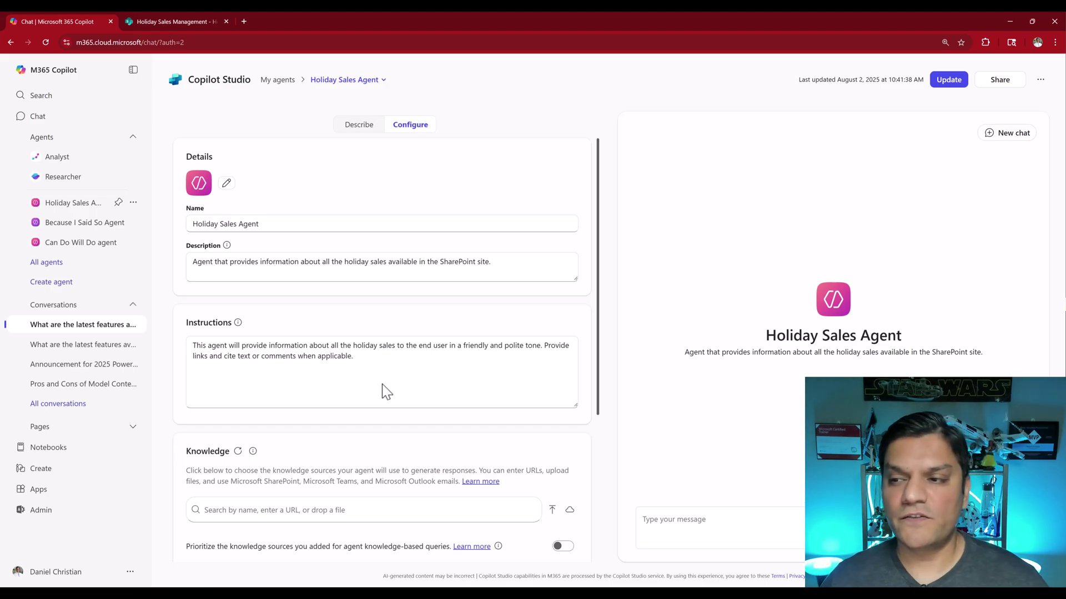
Copy the Holiday Sales Agent's share link and switch to the other user's incognito window
{"action": "left_click", "coordinate": [999, 79]}
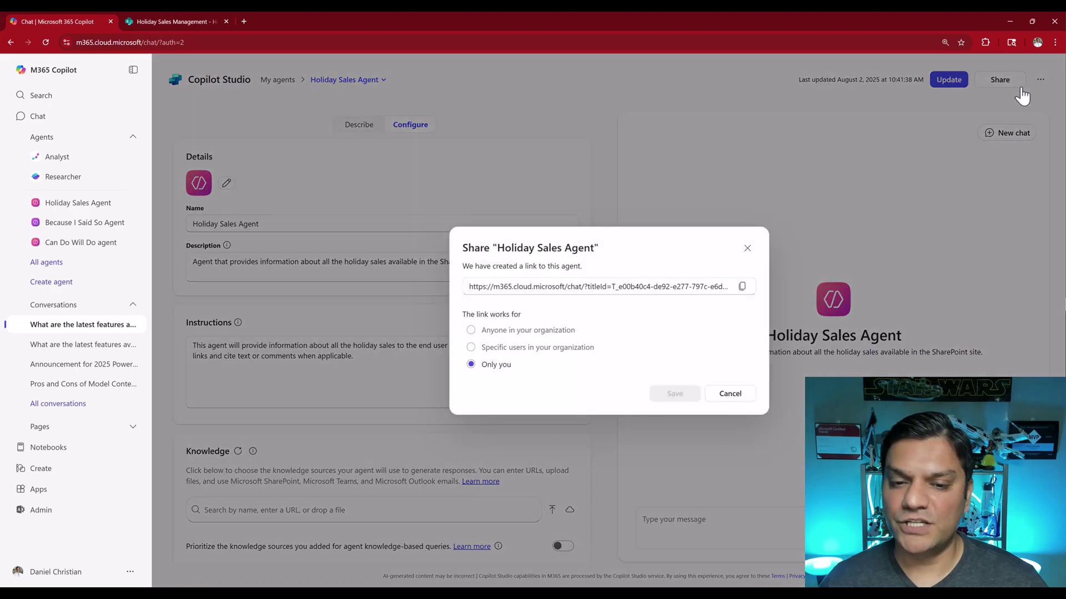
{"action": "left_click", "coordinate": [742, 287]}
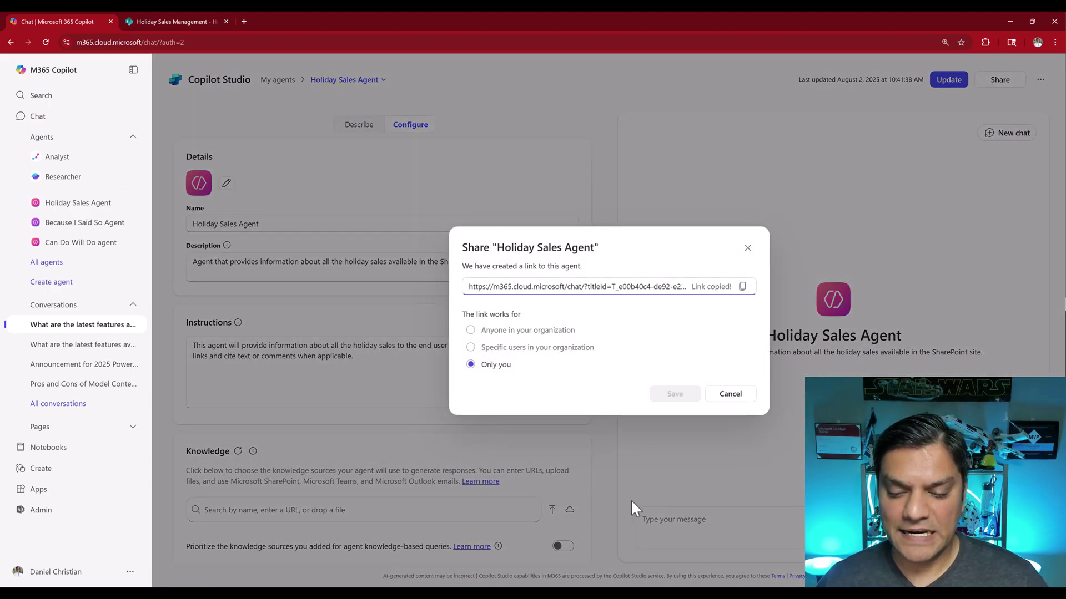
{"action": "mouse_move", "coordinate": [620, 582]}
{"action": "left_click", "coordinate": [633, 557]}
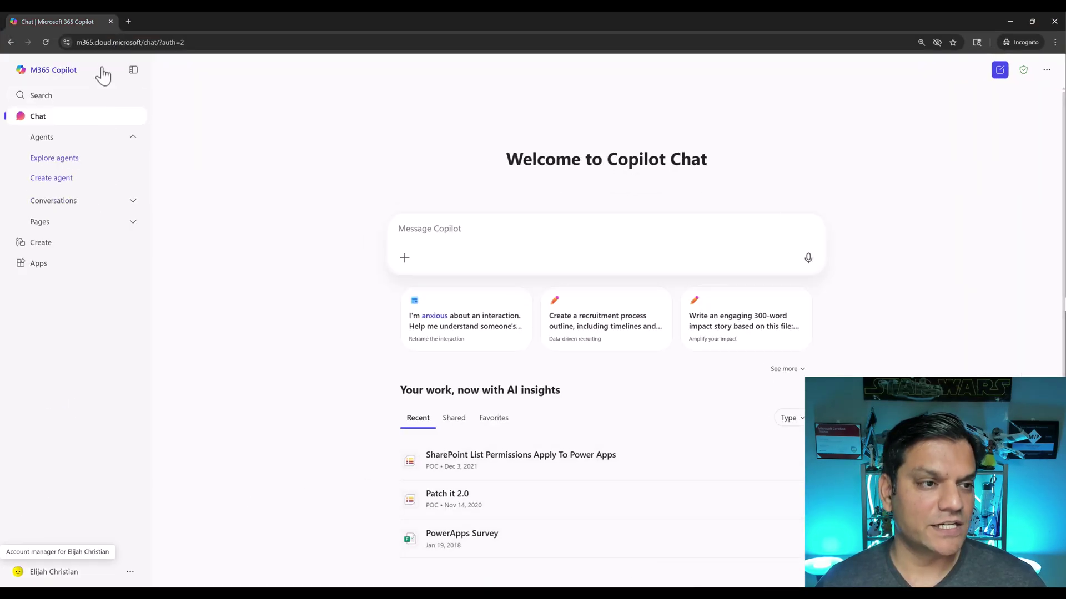
Open the copied agent link in a new incognito tab, where the app can't be found
{"action": "left_click", "coordinate": [129, 21]}
{"action": "key", "text": "ctrl+v"}
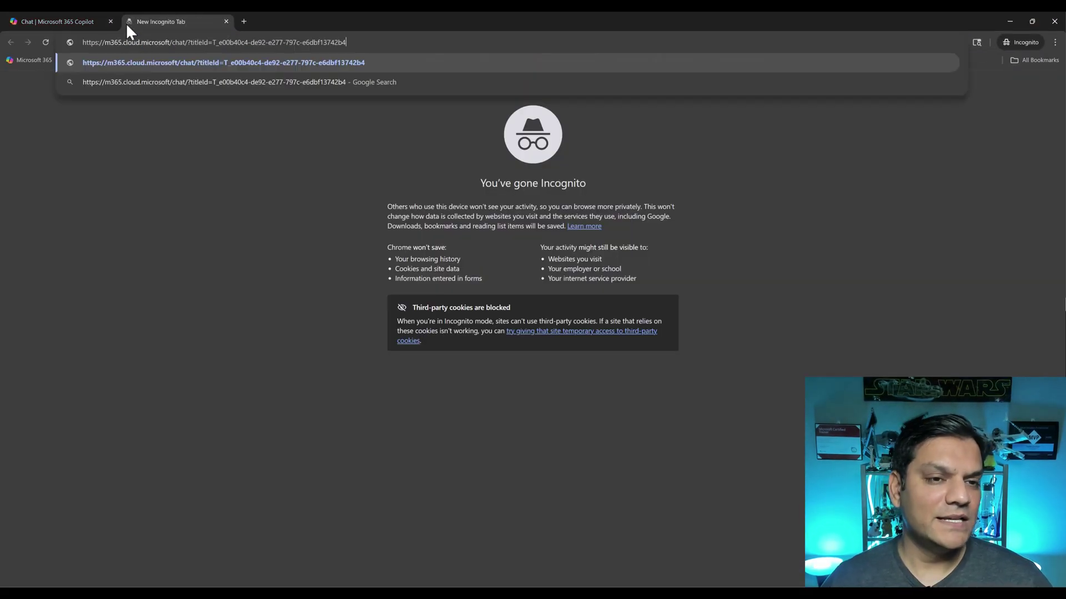
{"action": "key", "text": "Return"}
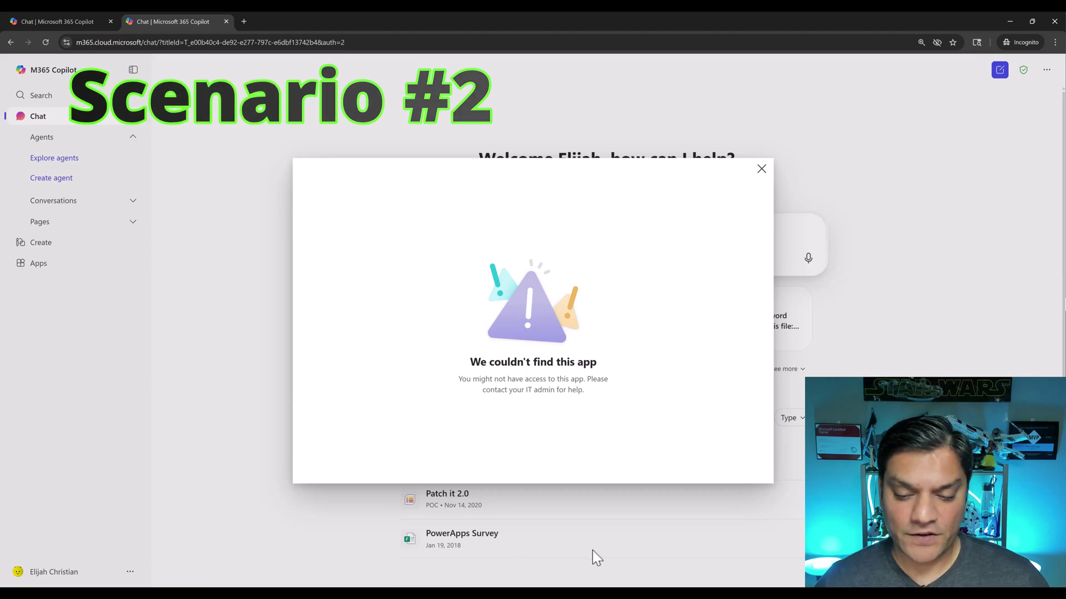
Limit the agent's sharing to one specific colleague in the organization and save
{"action": "mouse_move", "coordinate": [646, 592]}
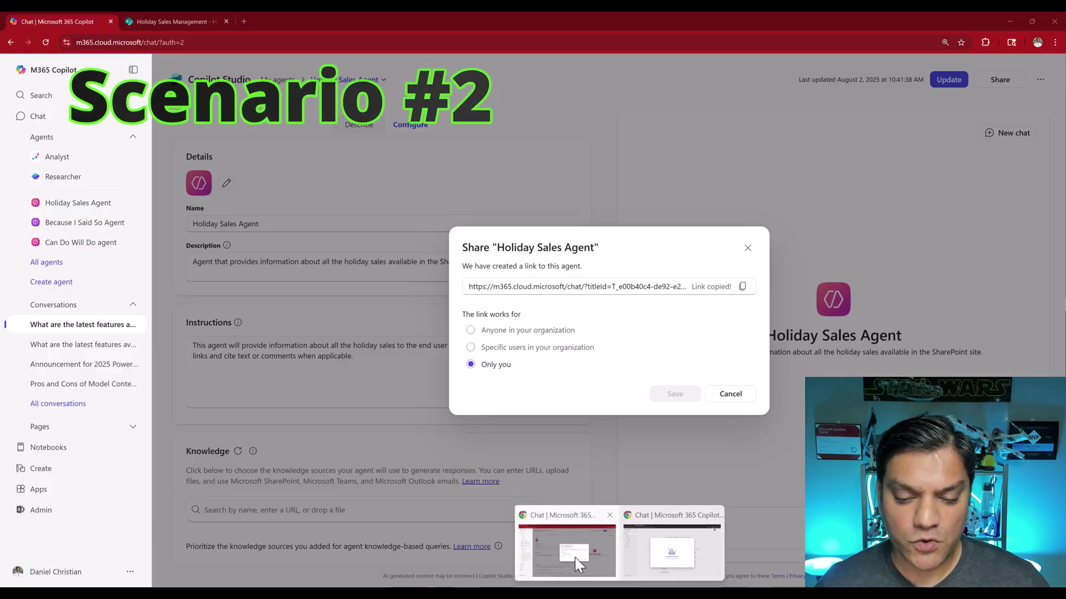
{"action": "left_click", "coordinate": [571, 552]}
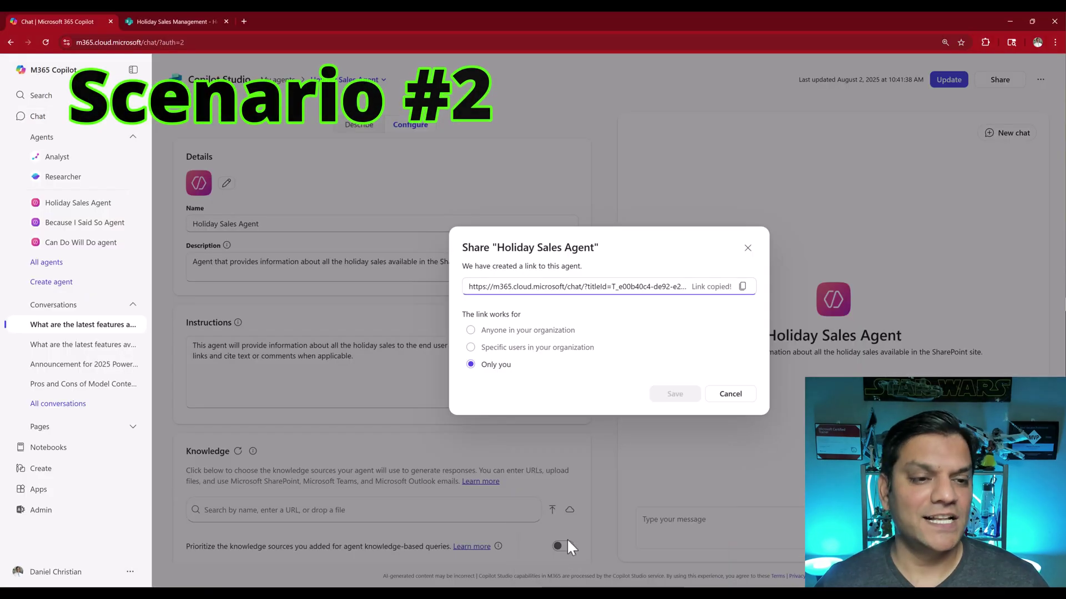
{"action": "left_click", "coordinate": [503, 381]}
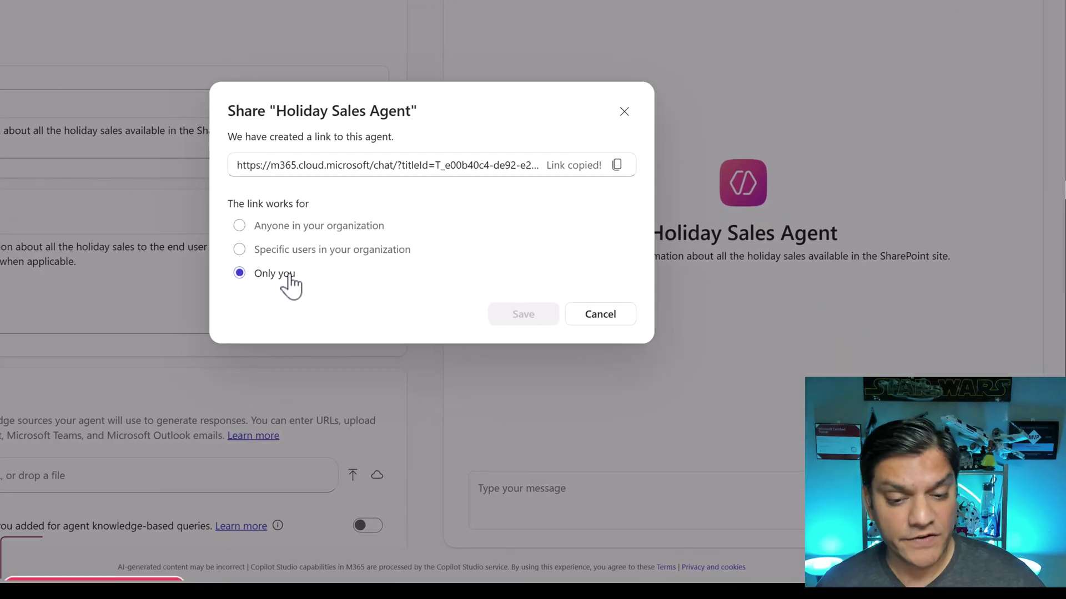
{"action": "left_click", "coordinate": [292, 249]}
{"action": "left_click", "coordinate": [308, 258]}
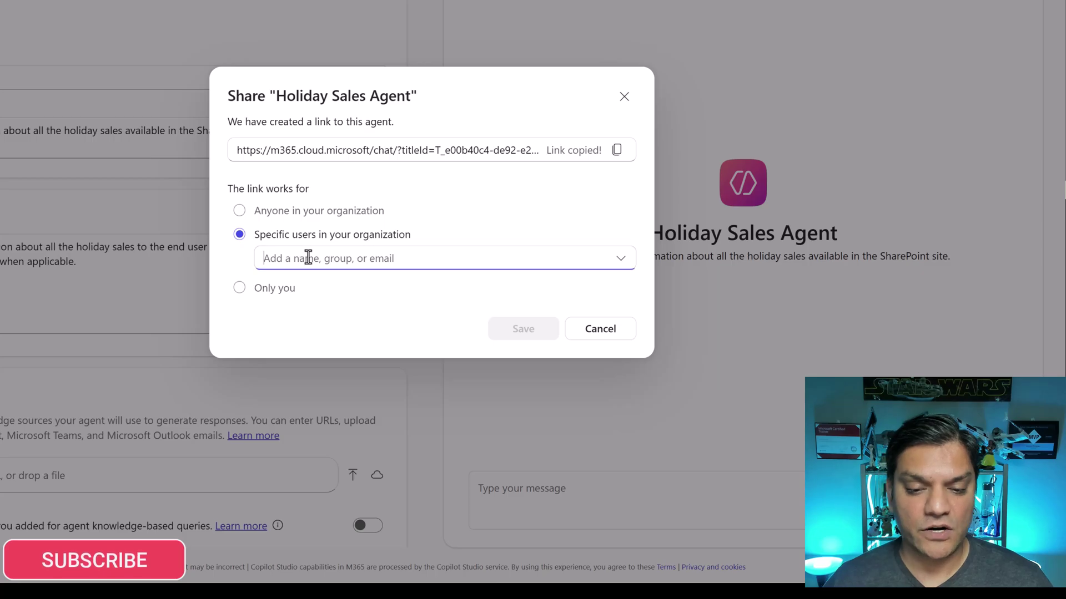
{"action": "type", "text": "eli"}
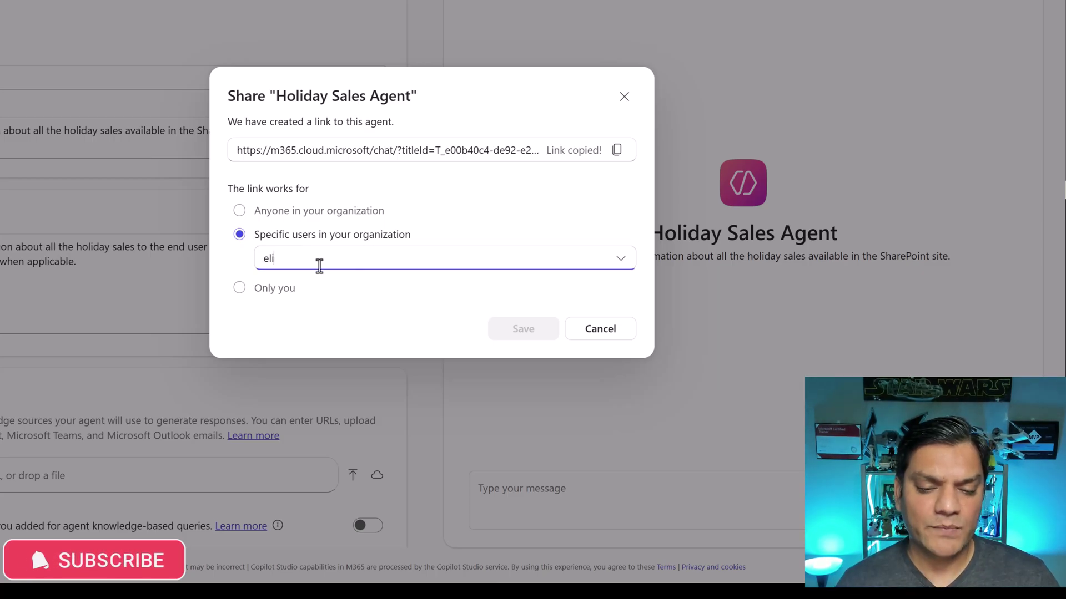
{"action": "type", "text": "j"}
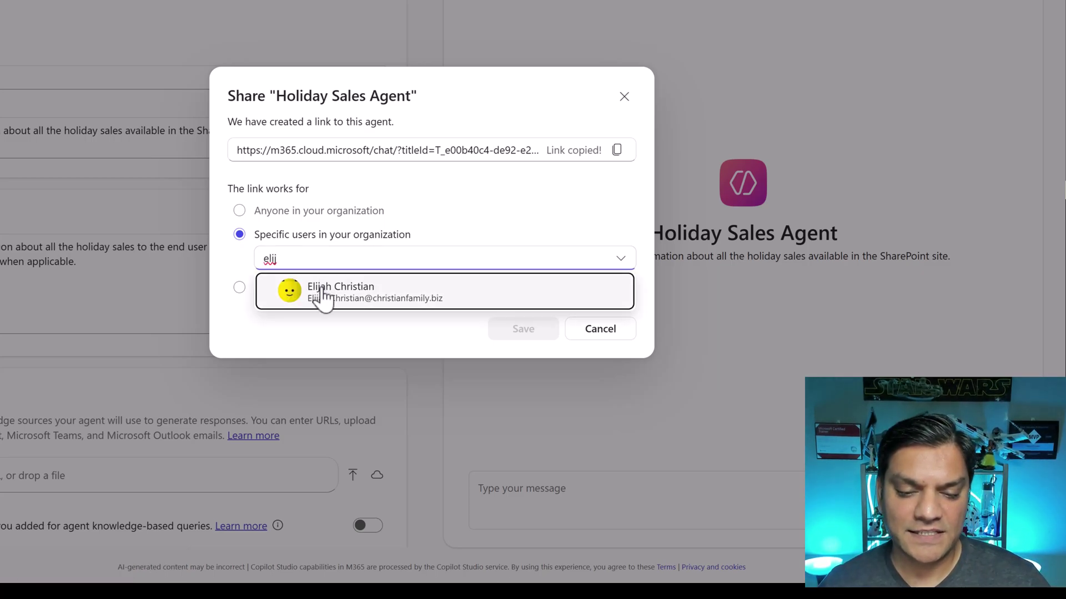
{"action": "left_click", "coordinate": [324, 292]}
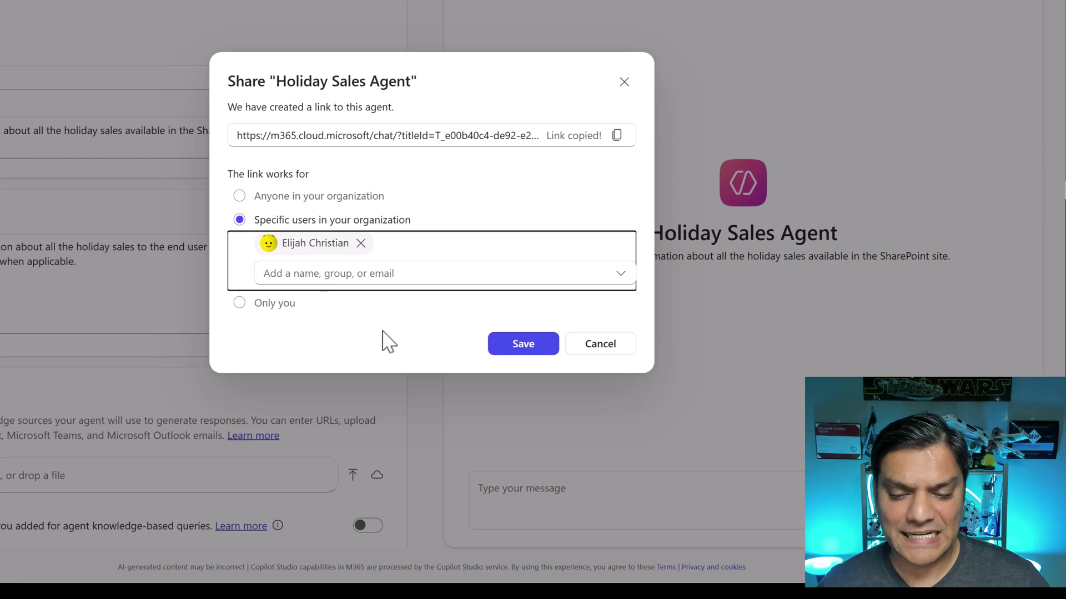
{"action": "left_click", "coordinate": [509, 350]}
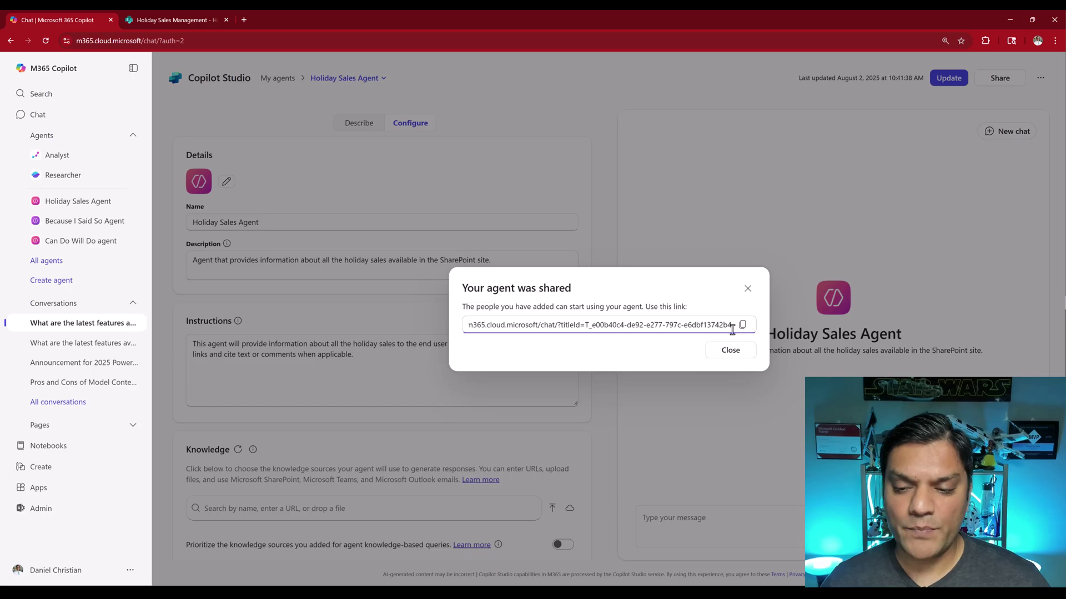
Copy the updated share link, verify the sharing settings, and return to the incognito window
{"action": "left_click", "coordinate": [679, 273]}
{"action": "left_click", "coordinate": [737, 353]}
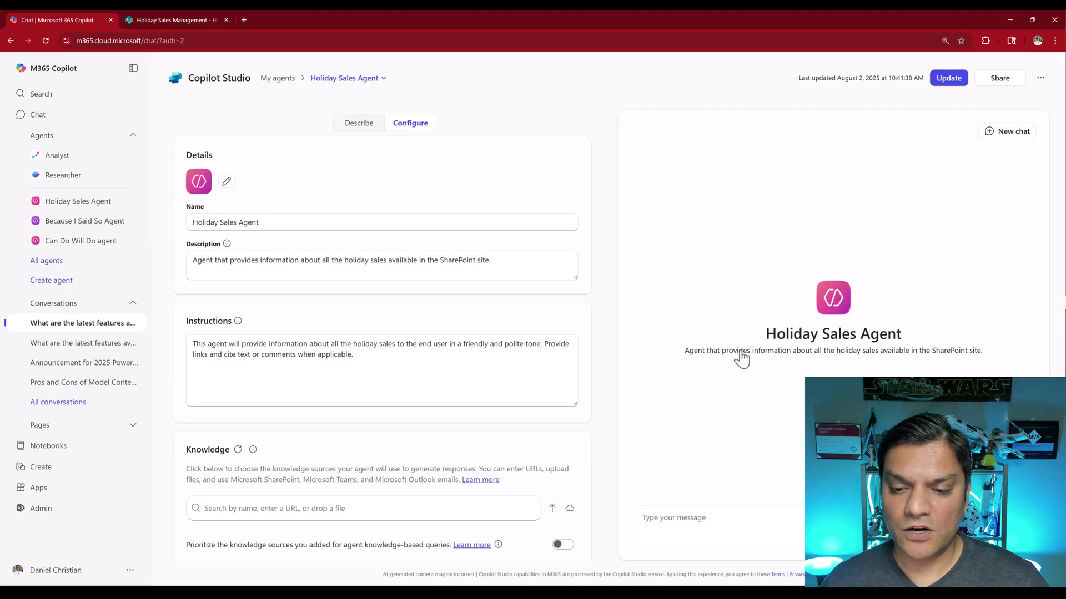
{"action": "left_click", "coordinate": [1000, 78]}
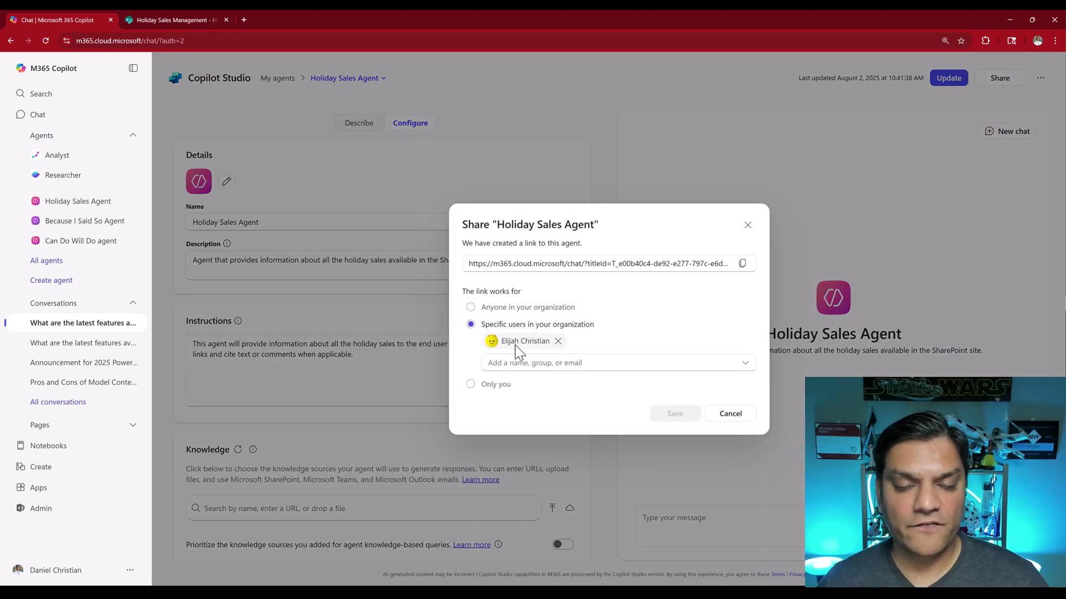
{"action": "left_click", "coordinate": [751, 419]}
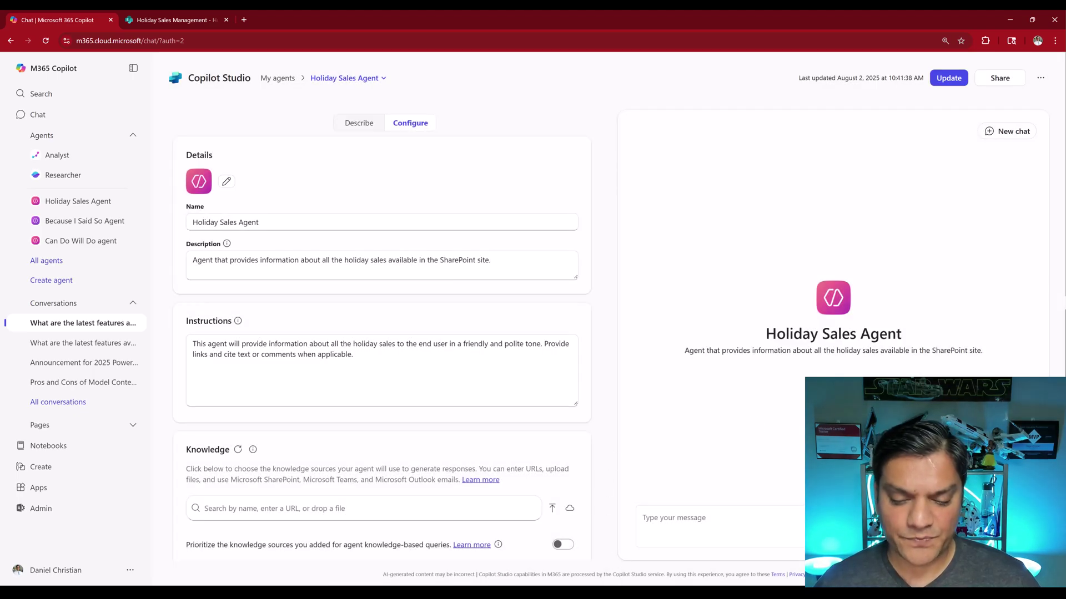
{"action": "mouse_move", "coordinate": [624, 583]}
{"action": "left_click", "coordinate": [642, 557]}
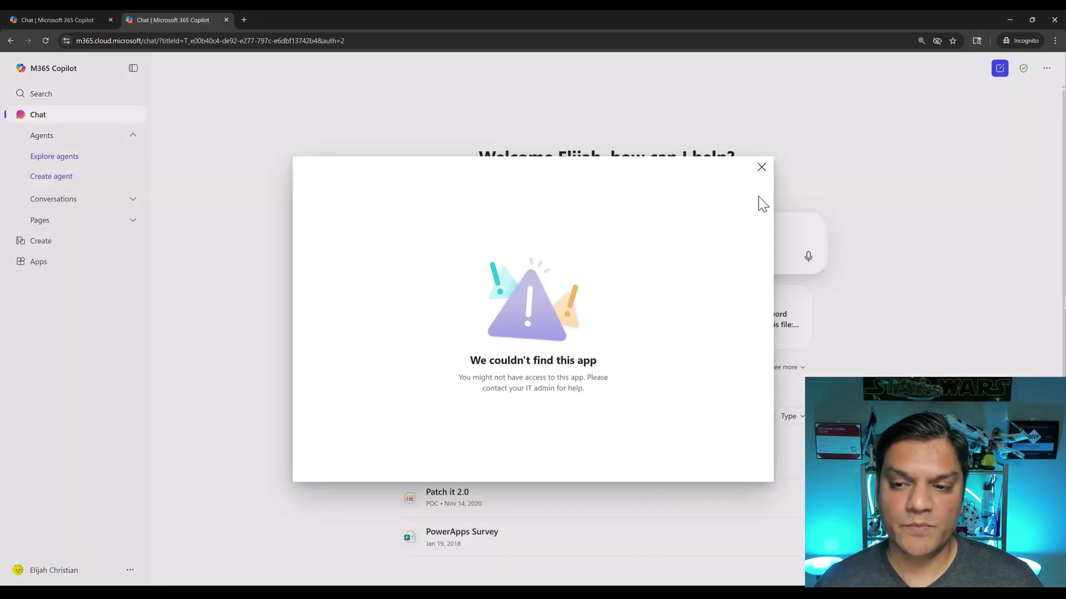
Dismiss the app-not-found error and load the shared agent link in a fresh incognito tab
{"action": "left_click", "coordinate": [762, 176]}
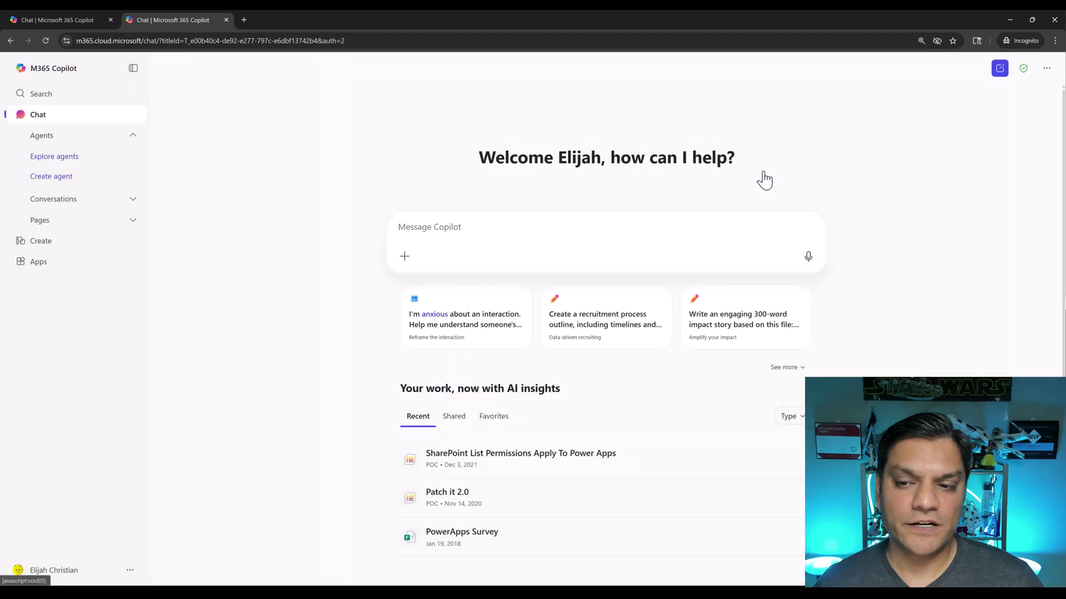
{"action": "left_click", "coordinate": [226, 20]}
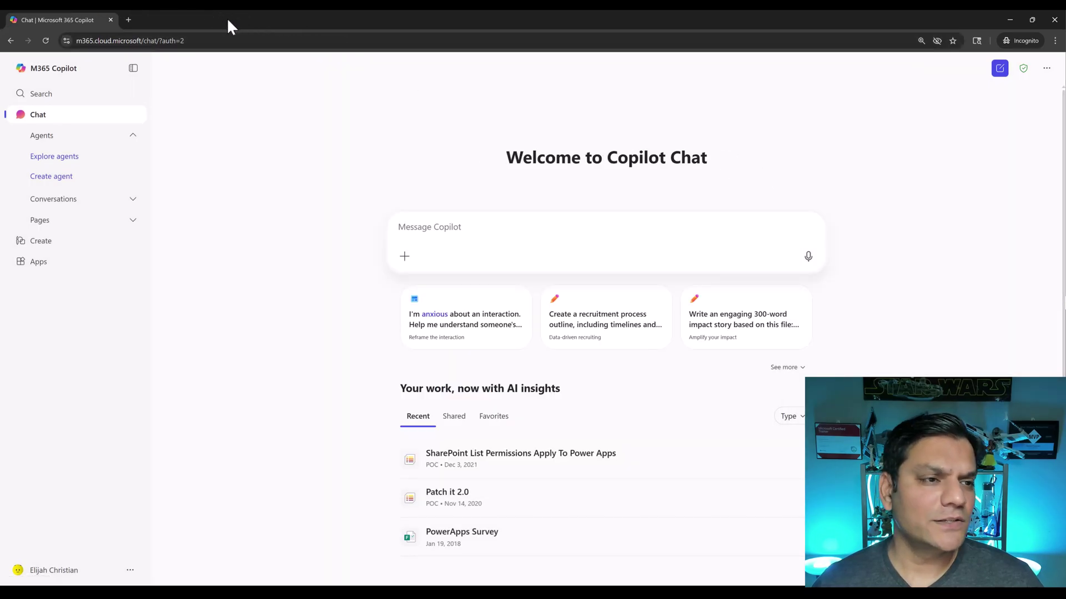
{"action": "left_click", "coordinate": [127, 20]}
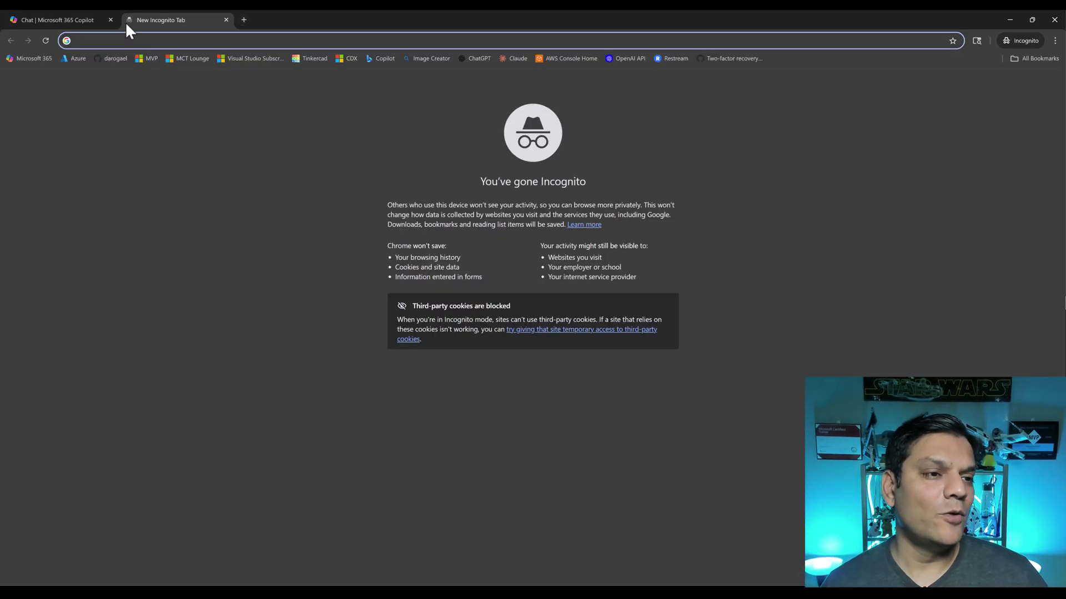
{"action": "key", "text": "ctrl+v"}
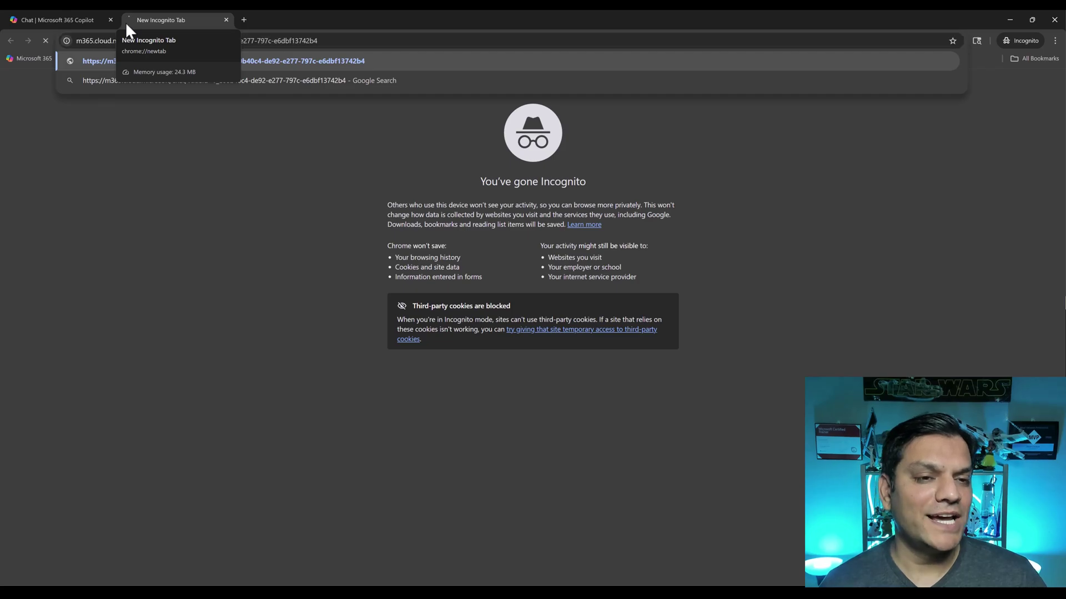
{"action": "key", "text": "Return"}
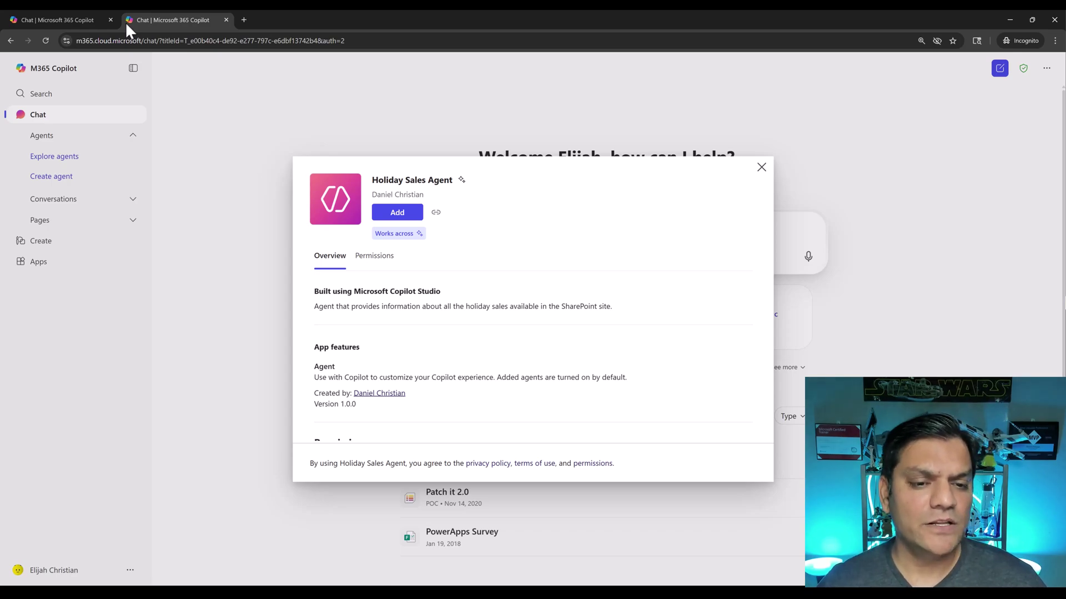
Add the Holiday Sales Agent for the second user from its details dialog
{"action": "left_click", "coordinate": [394, 218]}
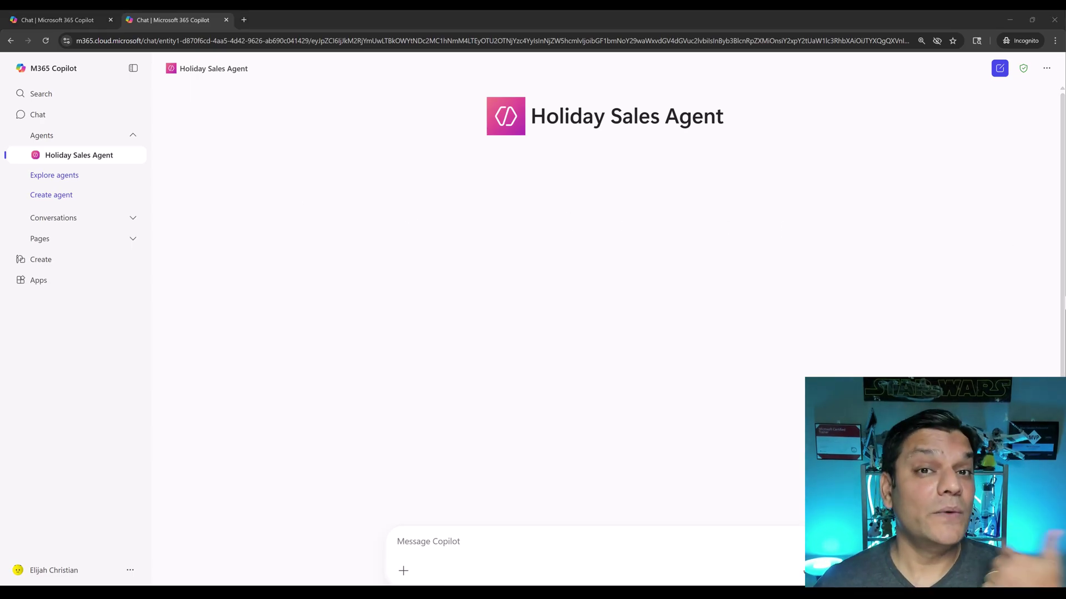
Send the Holiday Sales Agent the pasted question about the latest Power Platform features
{"action": "left_click", "coordinate": [503, 541]}
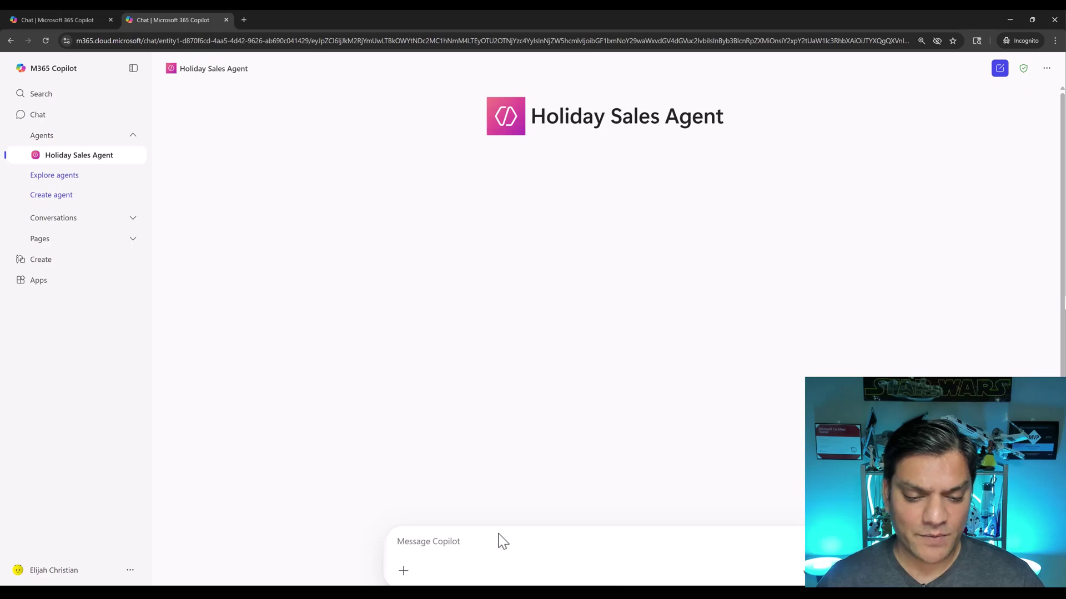
{"action": "key", "text": "ctrl+v"}
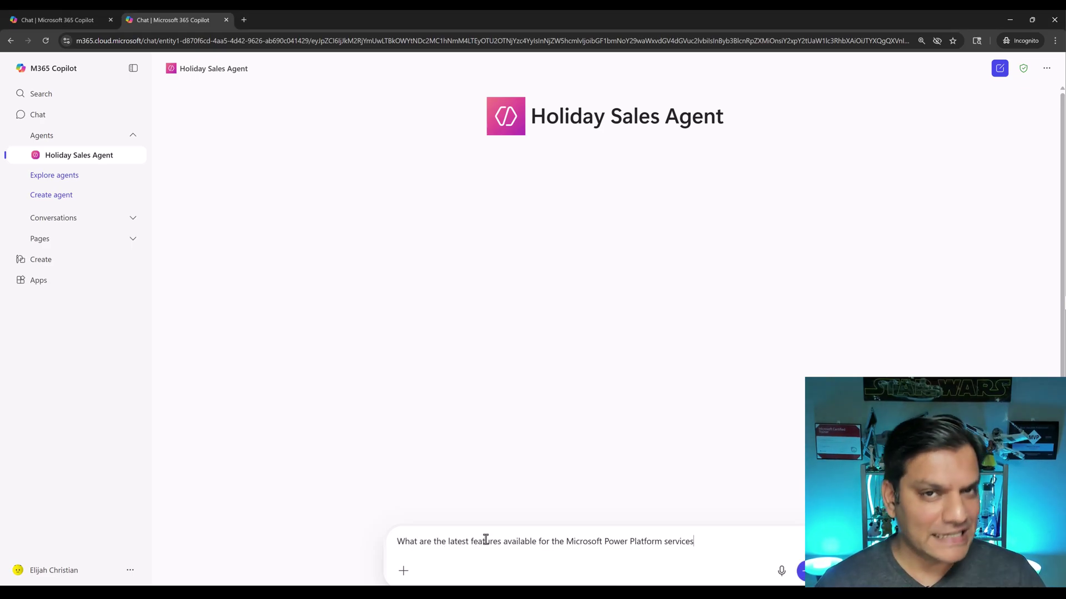
{"action": "key", "text": "Return"}
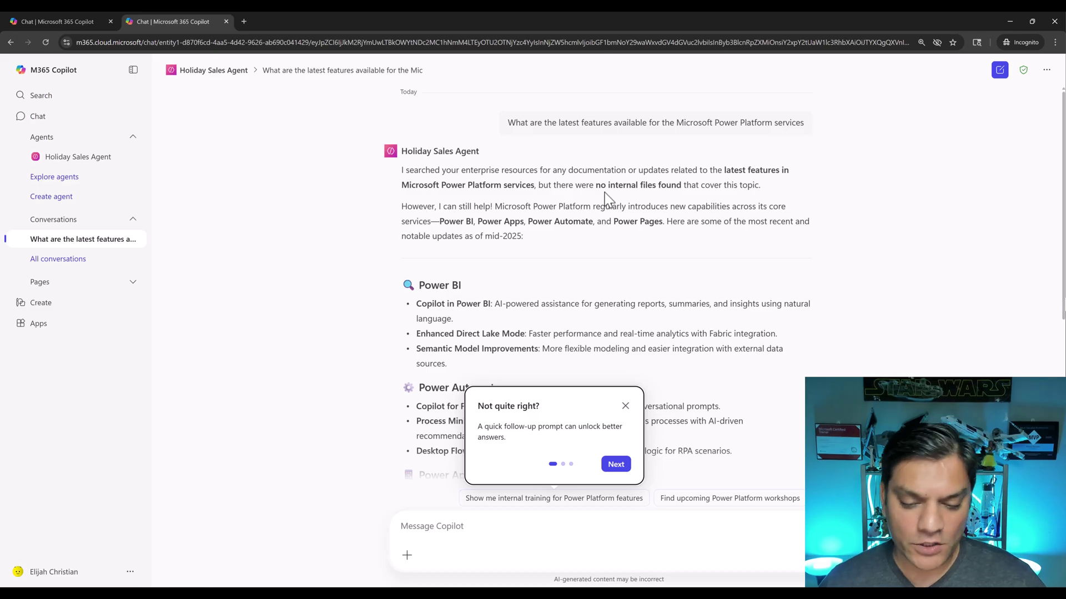
{"action": "mouse_move", "coordinate": [619, 591]}
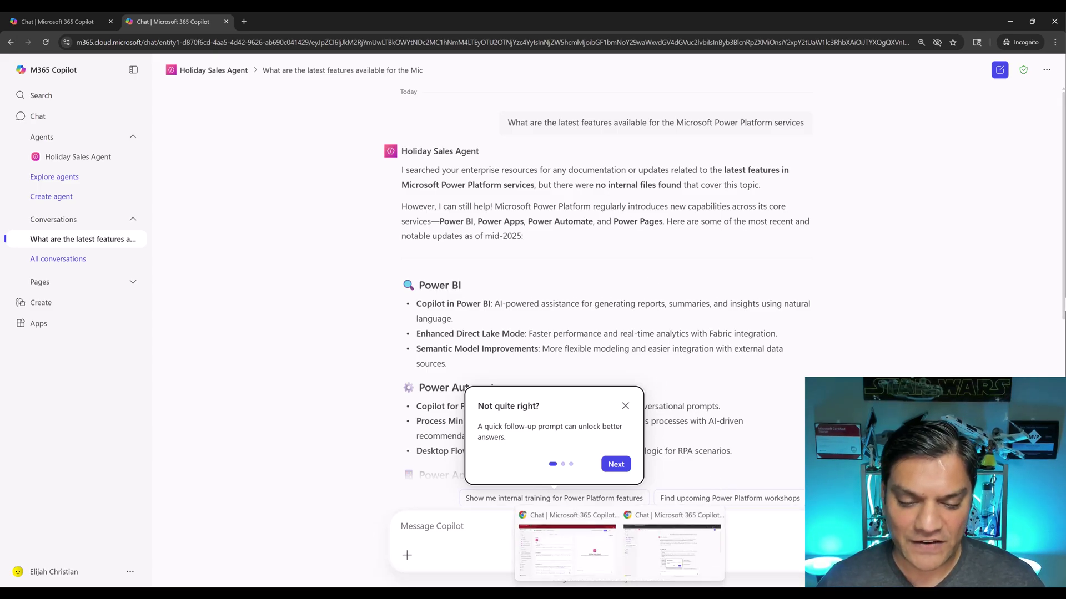
{"action": "left_click", "coordinate": [581, 555]}
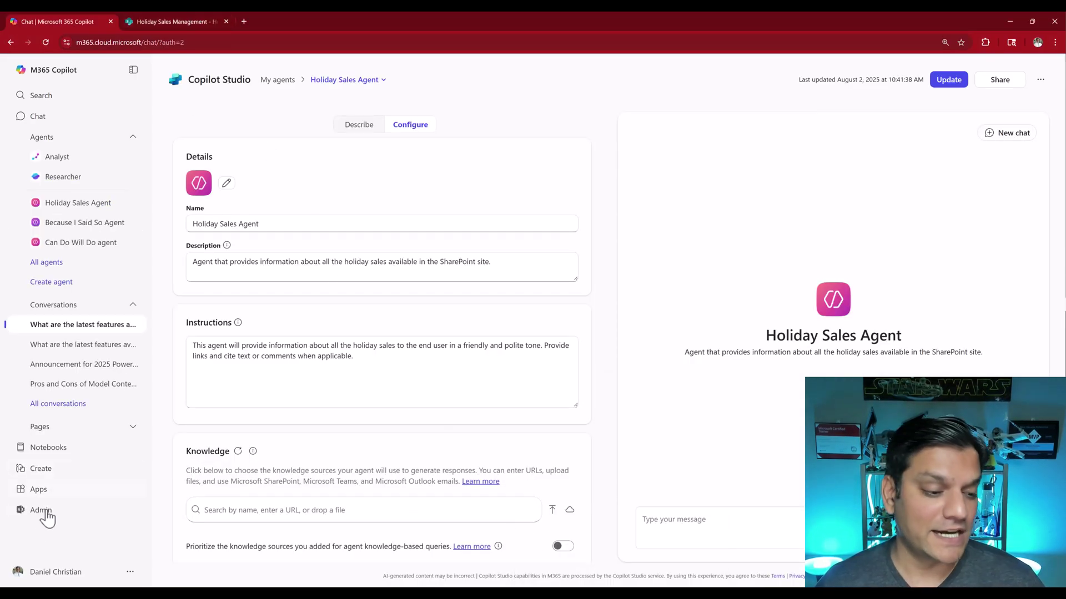
{"action": "left_click", "coordinate": [190, 25]}
{"action": "left_click", "coordinate": [194, 42]}
{"action": "key", "text": "ctrl+c"}
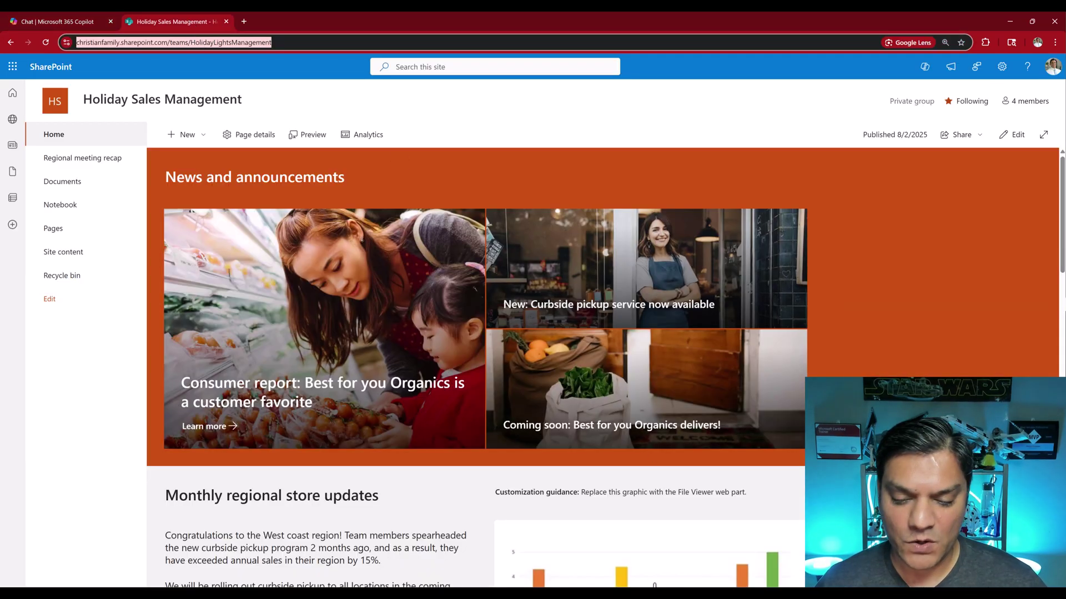
{"action": "left_click", "coordinate": [643, 569]}
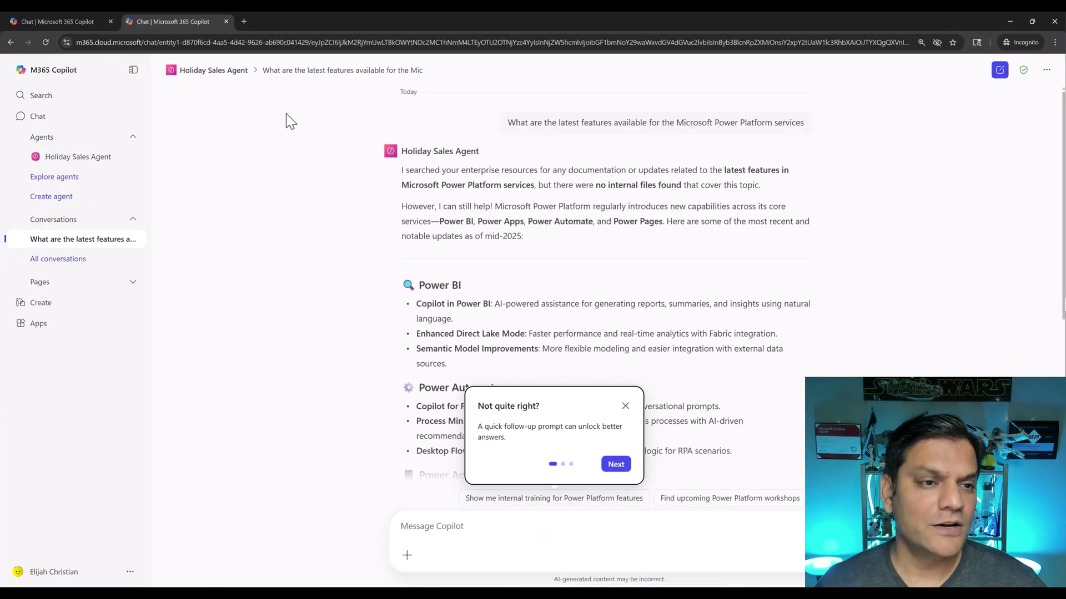
{"action": "left_click", "coordinate": [244, 21]}
{"action": "key", "text": "ctrl+v"}
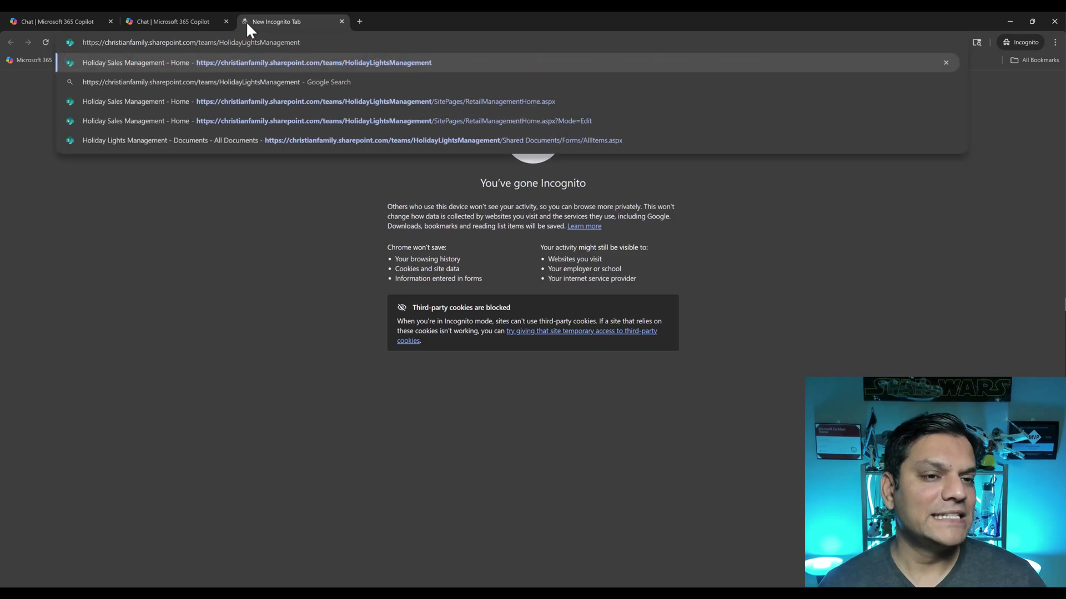
{"action": "key", "text": "Return"}
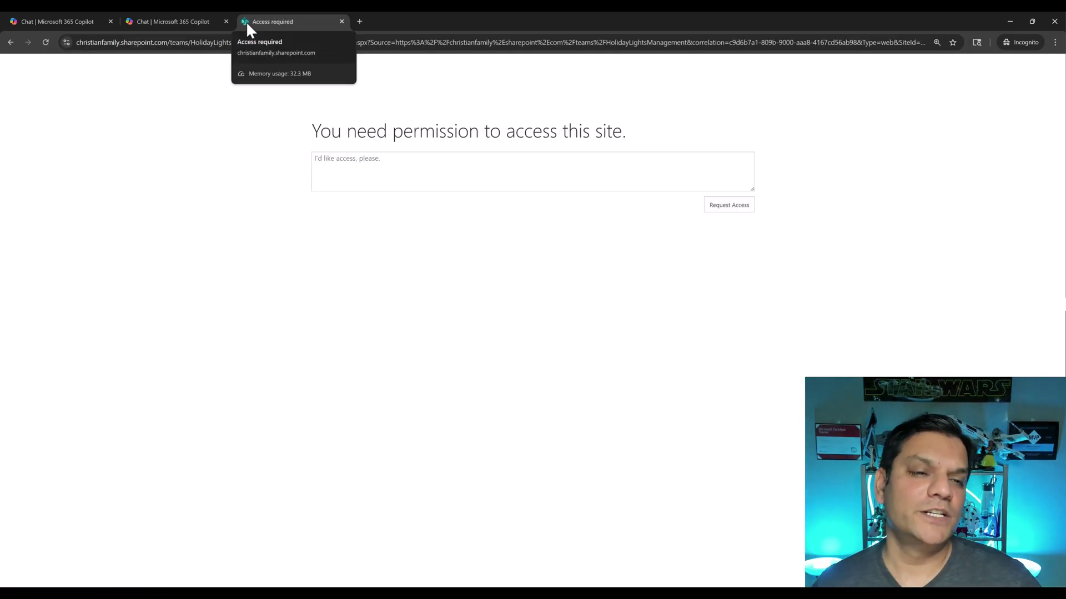
{"action": "key", "text": "ctrl+w"}
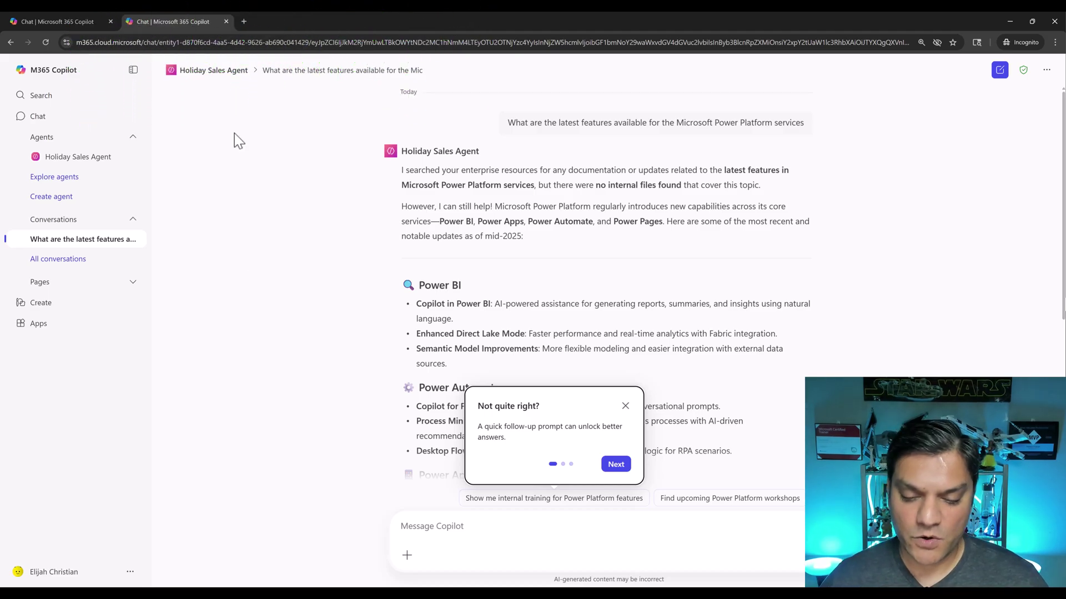
In the SharePoint window, display the Holiday Sales Management site's four group members
{"action": "mouse_move", "coordinate": [624, 583]}
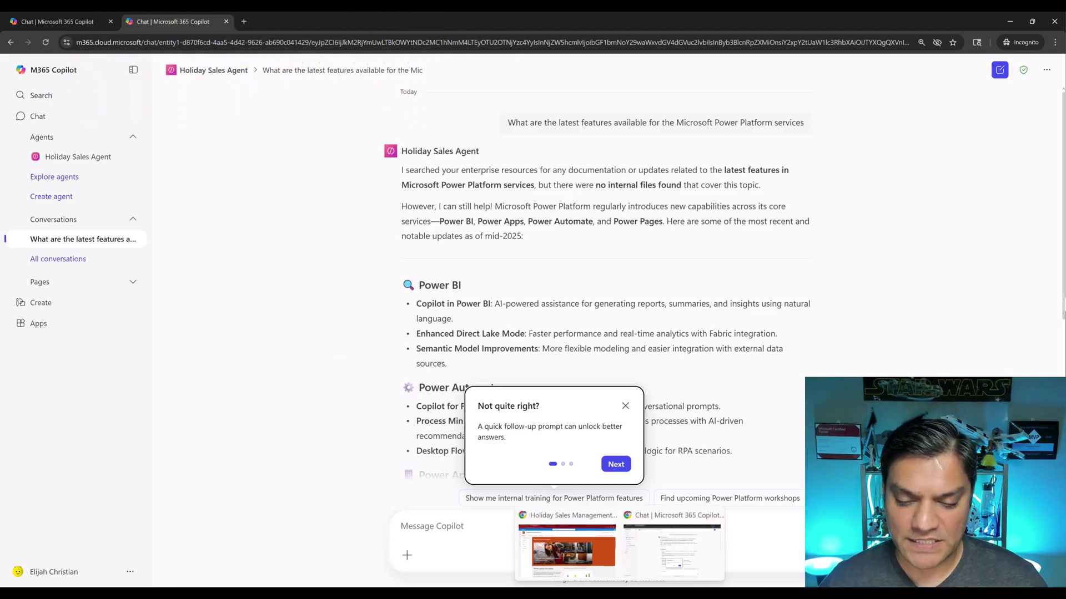
{"action": "left_click", "coordinate": [588, 558]}
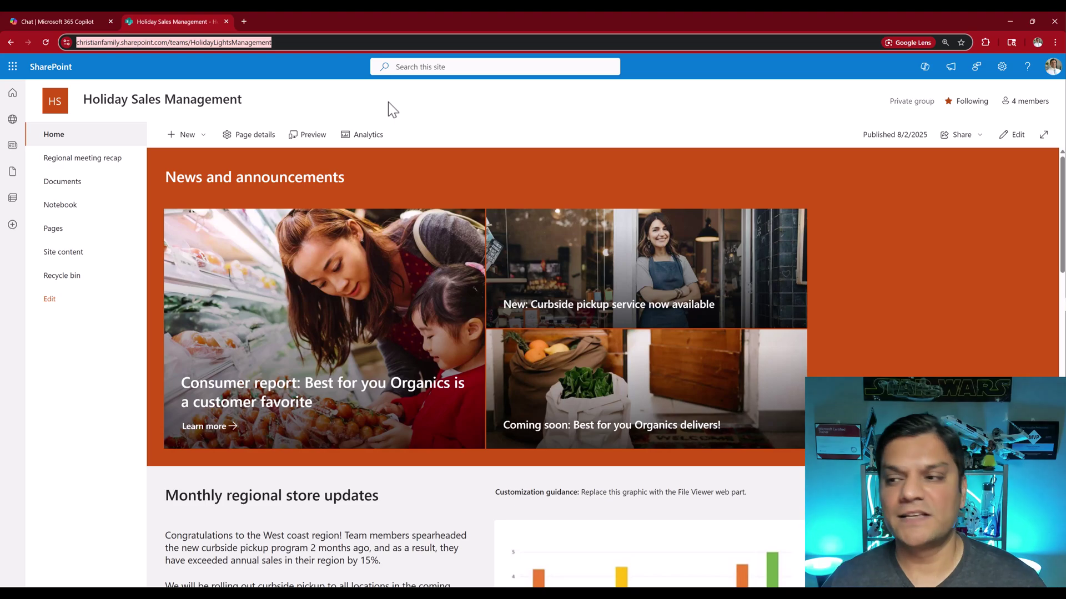
{"action": "left_click", "coordinate": [1030, 101]}
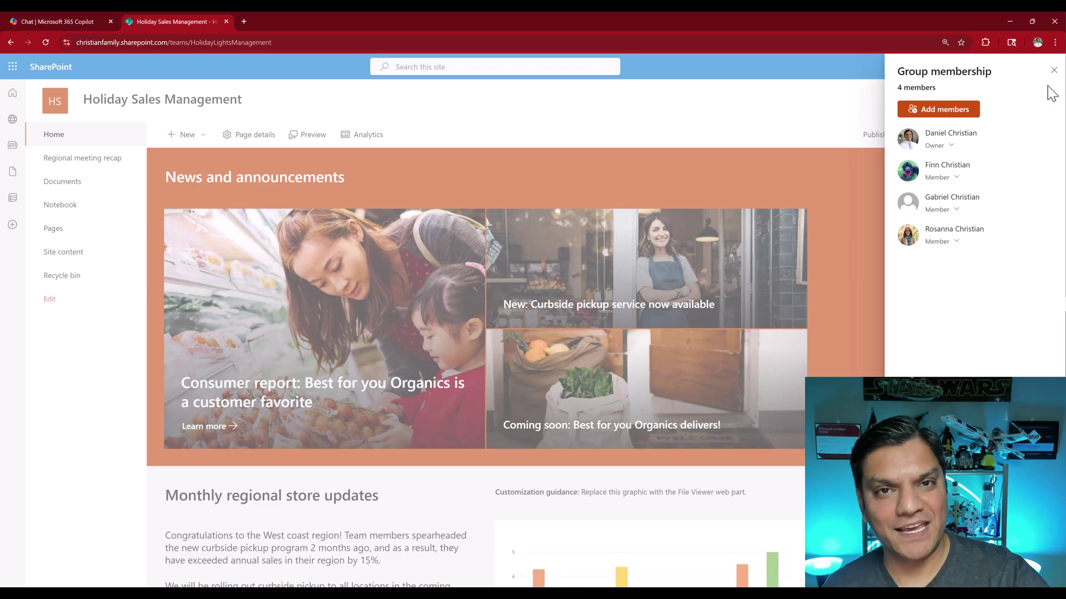
Start adding the colleague as a group member, then cancel and close the membership panel
{"action": "left_click", "coordinate": [969, 110]}
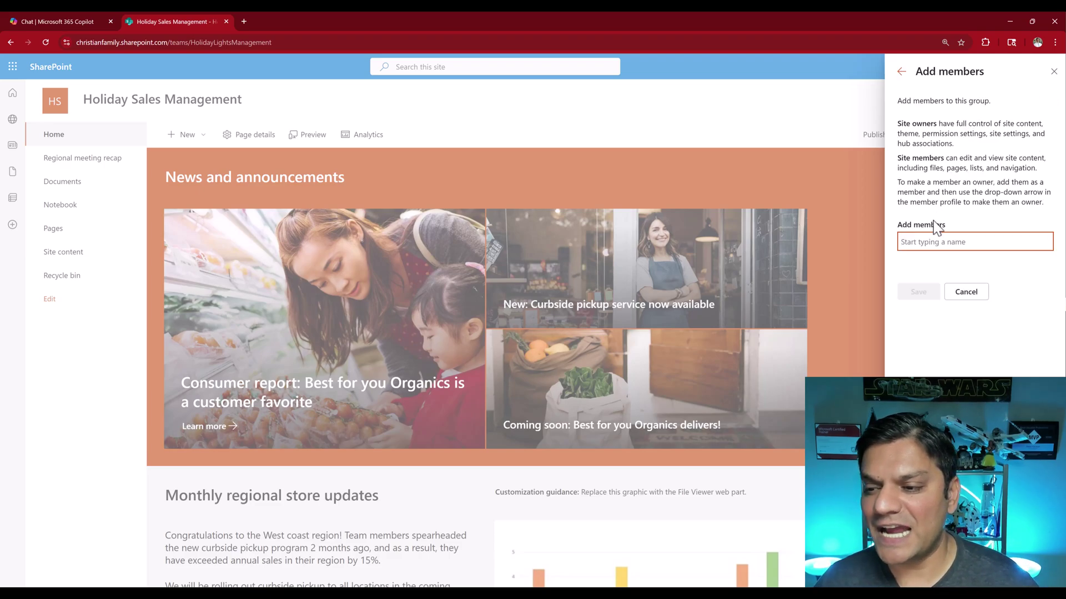
{"action": "type", "text": "eli"}
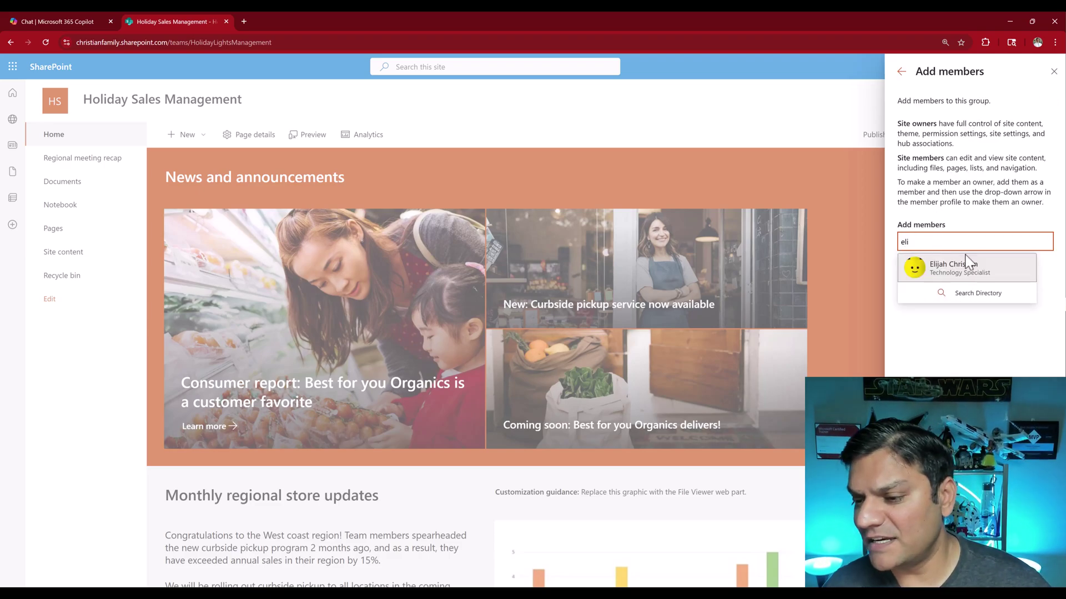
{"action": "left_click", "coordinate": [968, 265]}
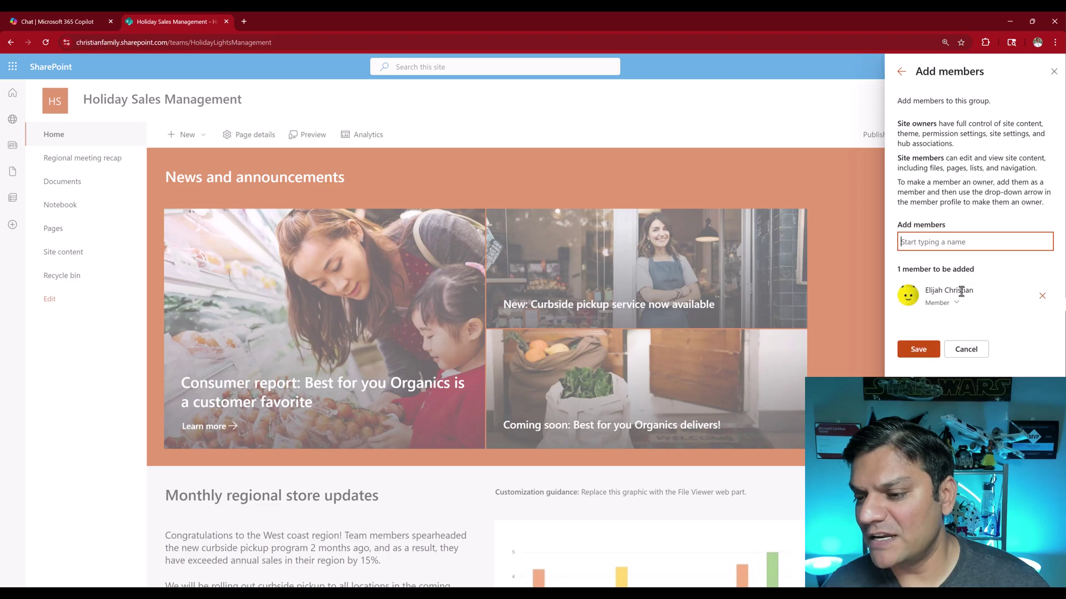
{"action": "left_click", "coordinate": [955, 302]}
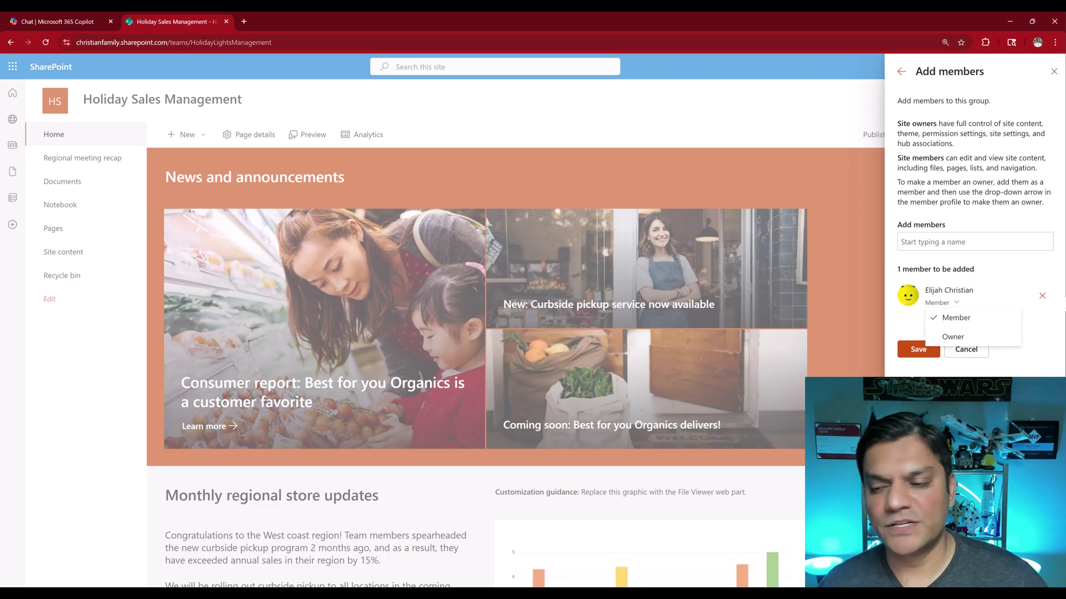
{"action": "key", "text": "Escape"}
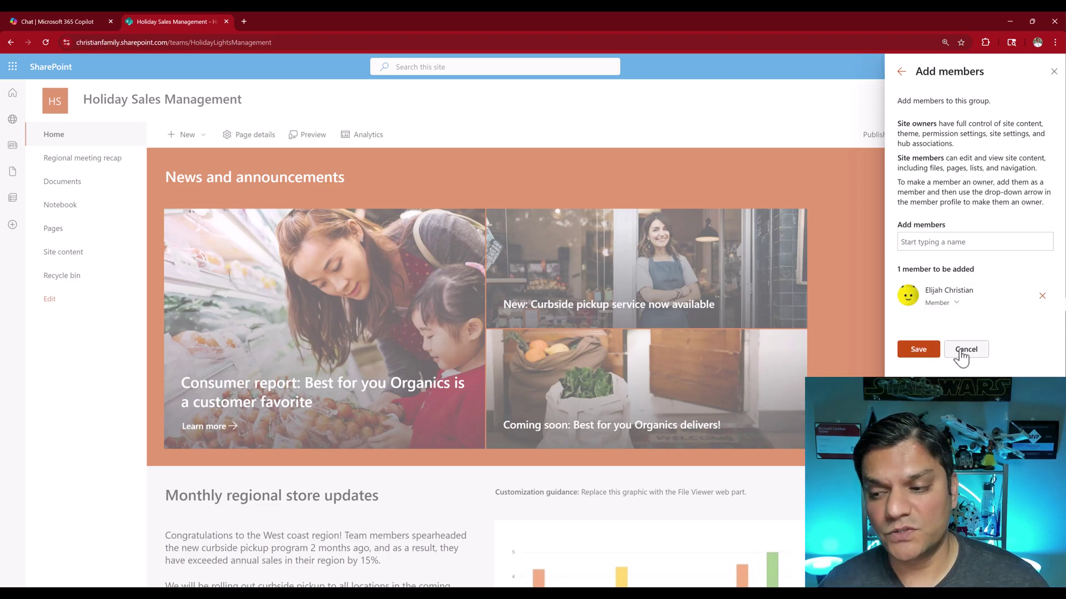
{"action": "left_click", "coordinate": [959, 351]}
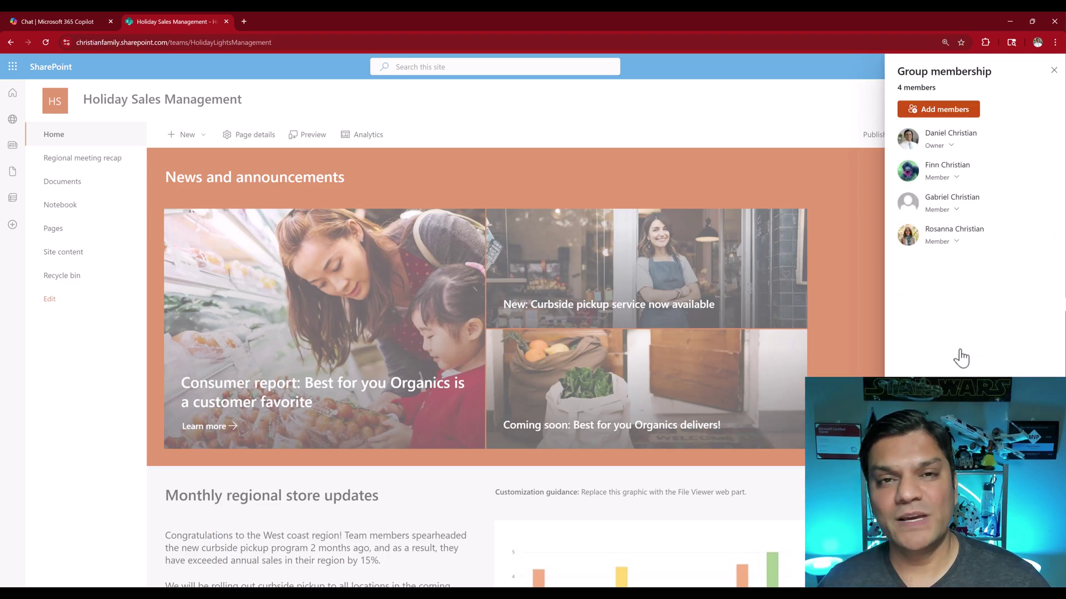
{"action": "left_click", "coordinate": [1054, 71]}
Grant the colleague Holiday Sales Management Visitors [Read] access through Advanced permissions settings
{"action": "left_click", "coordinate": [1002, 67]}
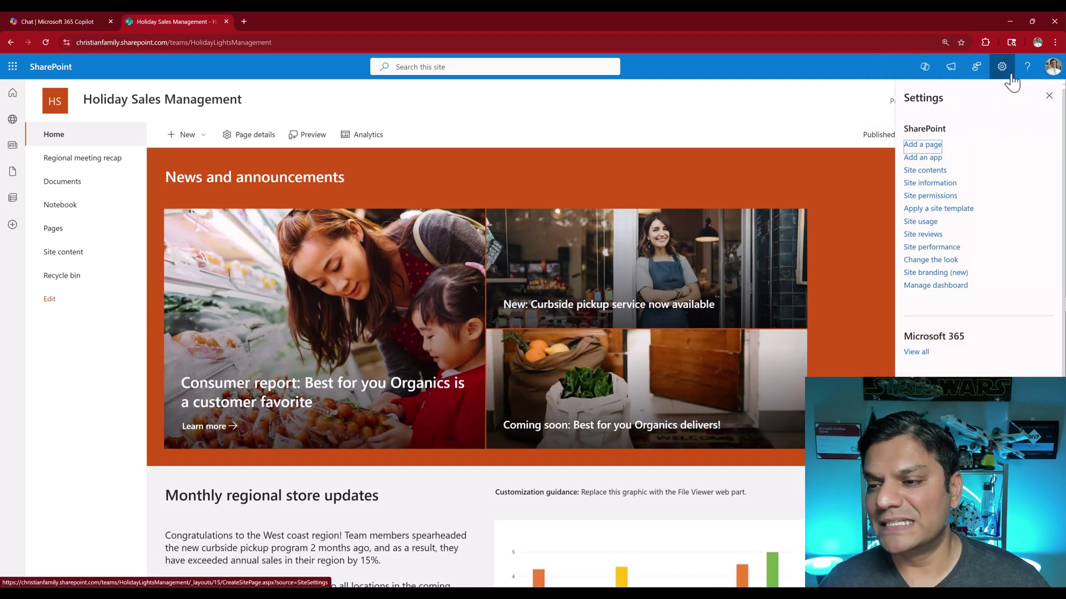
{"action": "left_click", "coordinate": [924, 195]}
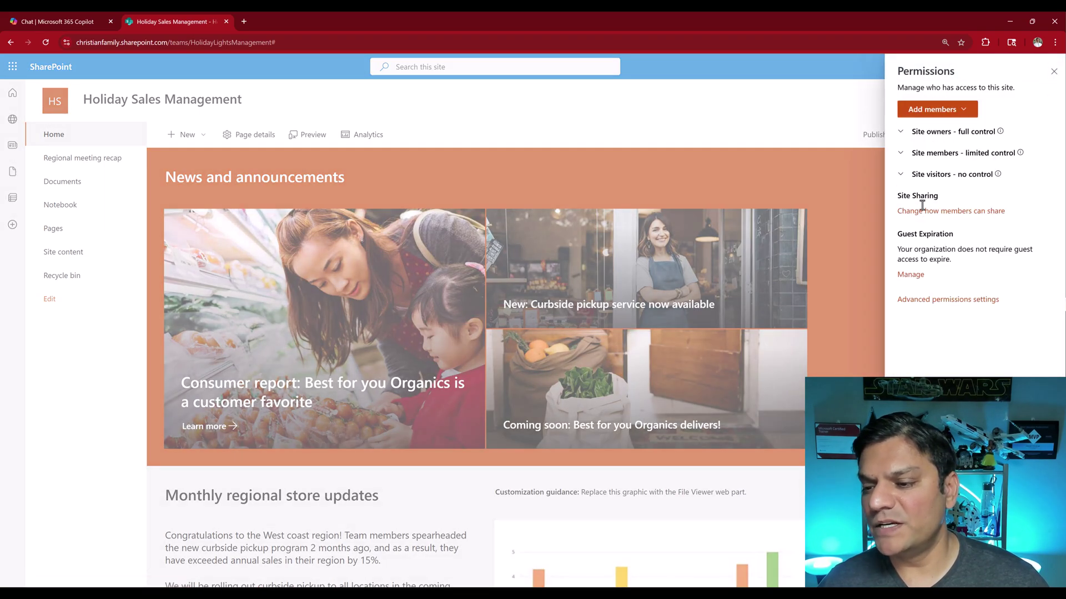
{"action": "left_click", "coordinate": [946, 301]}
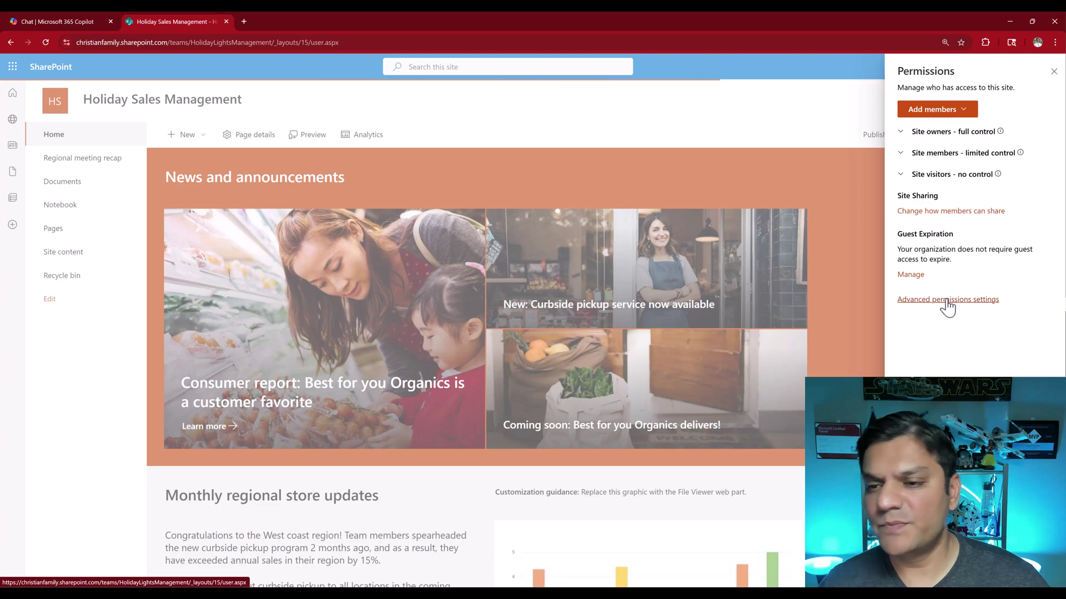
{"action": "left_click", "coordinate": [18, 116]}
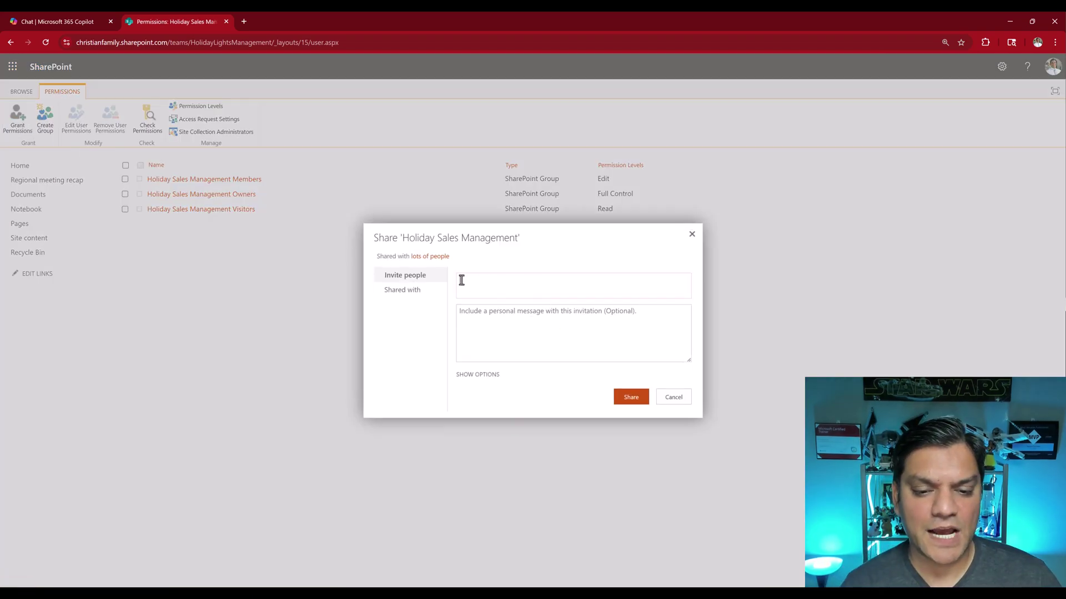
{"action": "type", "text": "eli"}
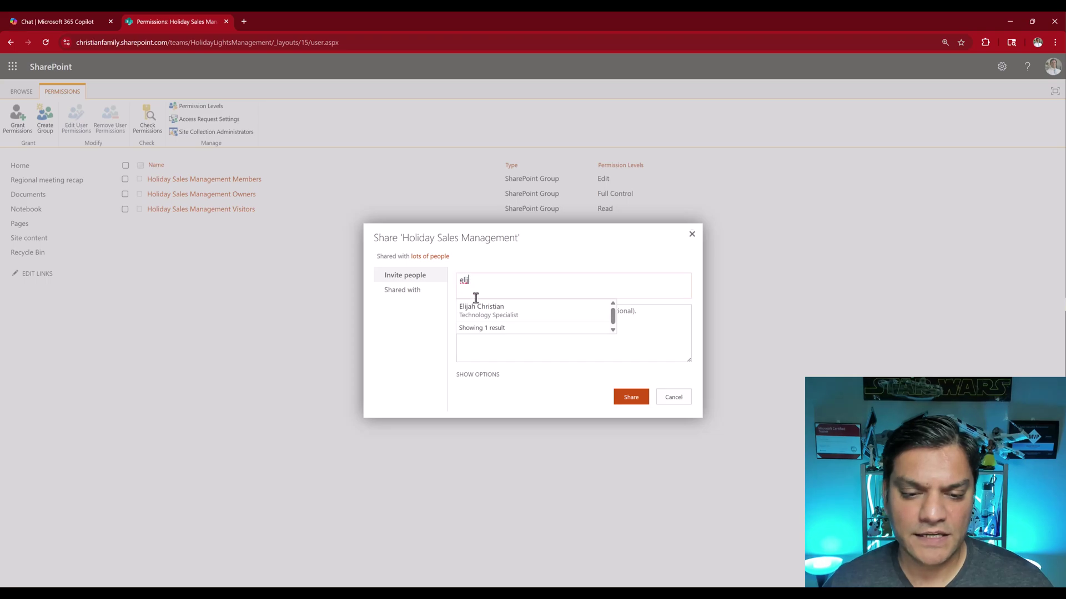
{"action": "left_click", "coordinate": [474, 303]}
{"action": "left_click", "coordinate": [478, 373]}
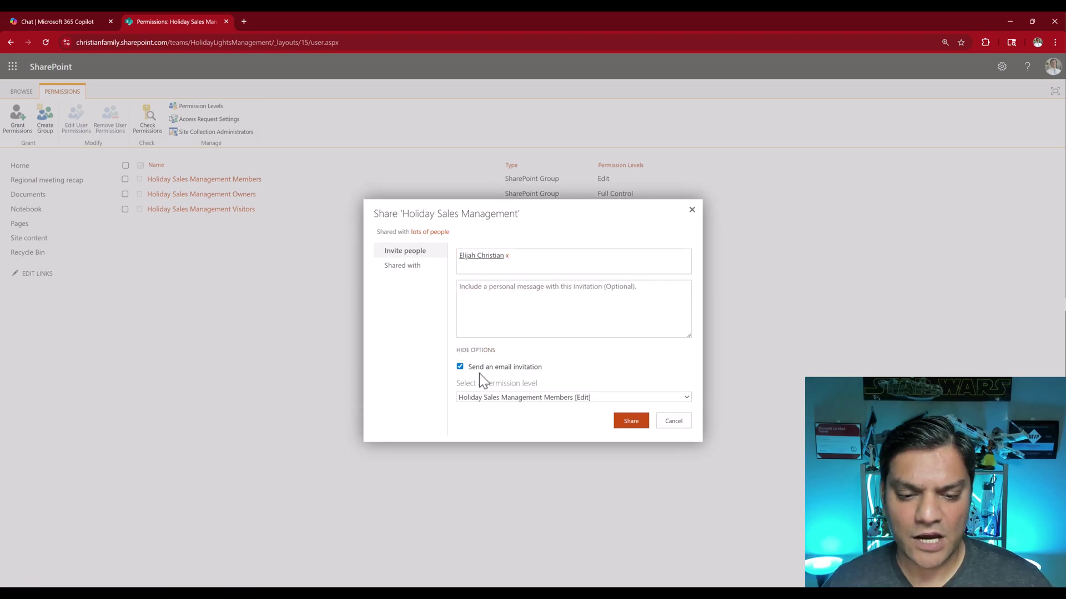
{"action": "left_click", "coordinate": [495, 399]}
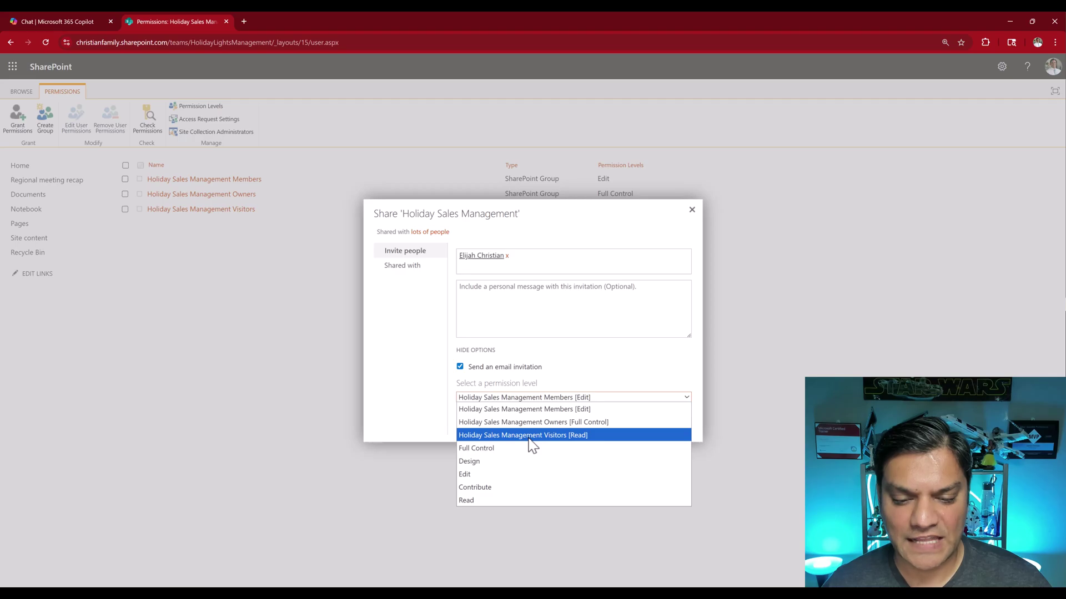
{"action": "left_click", "coordinate": [528, 439]}
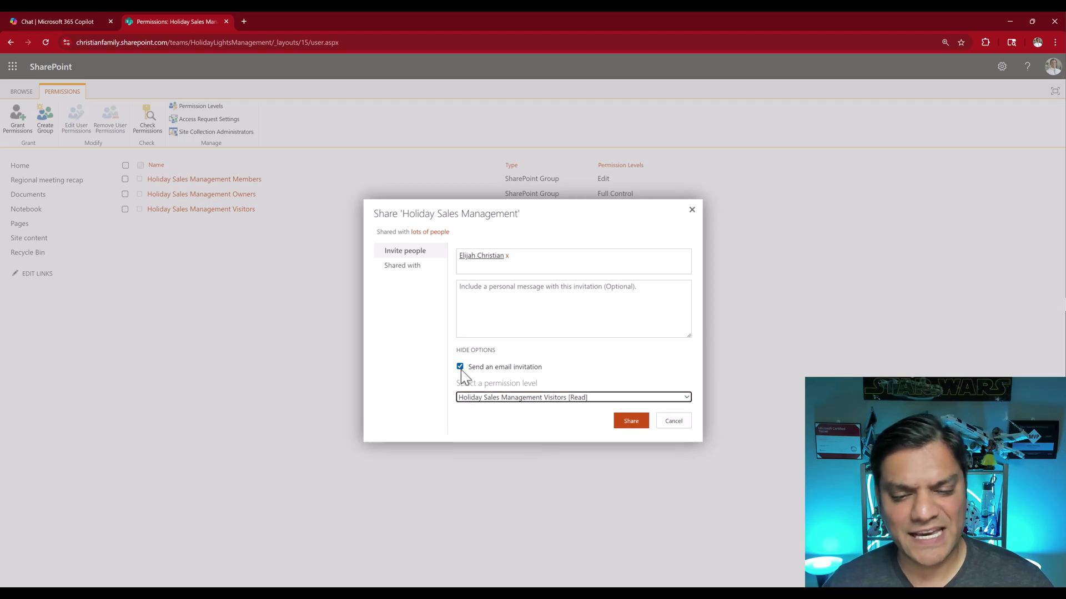
{"action": "left_click", "coordinate": [642, 427]}
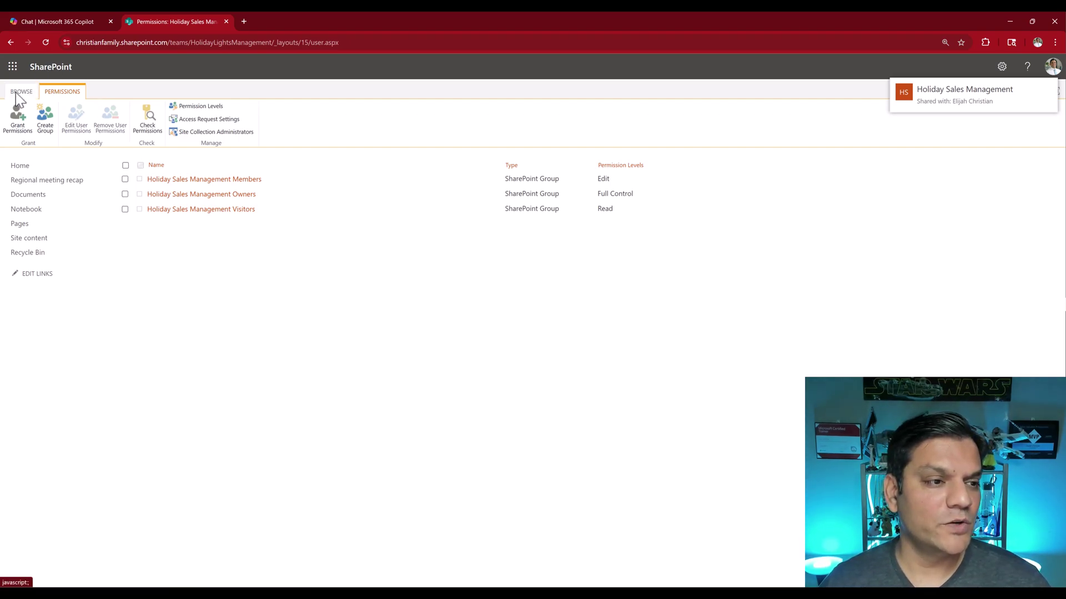
Copy the site's address and load it as the test user in a new private tab
{"action": "left_click", "coordinate": [20, 167]}
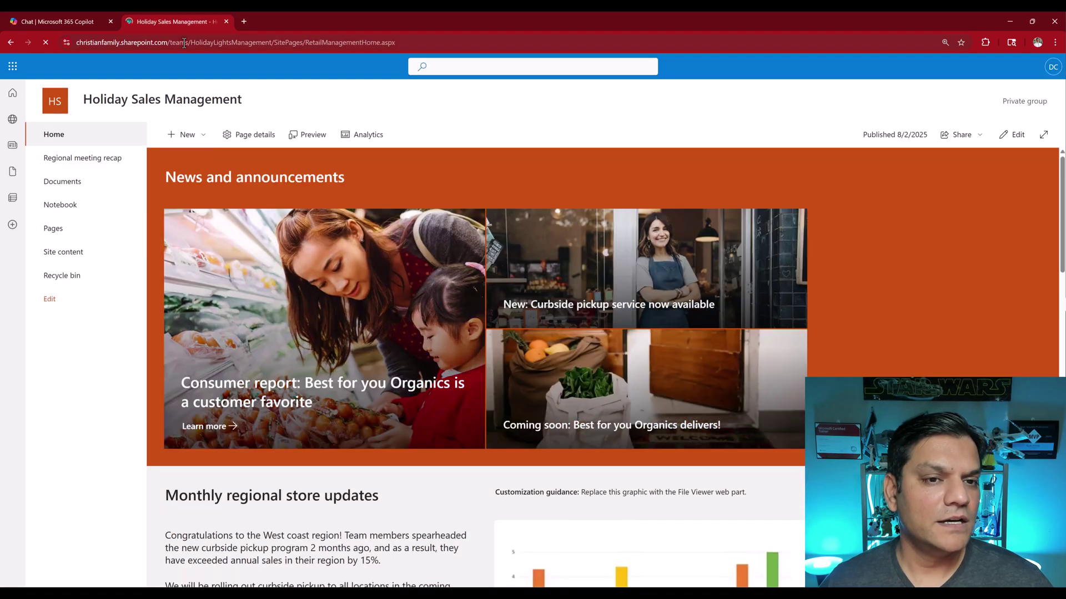
{"action": "left_click", "coordinate": [184, 42]}
{"action": "key", "text": "ctrl+c"}
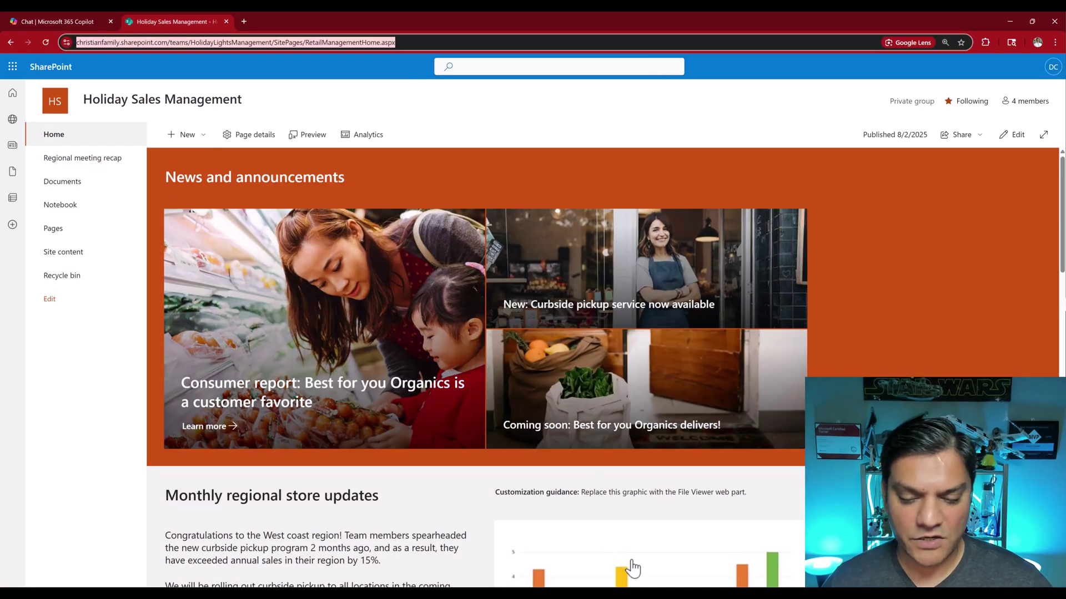
{"action": "mouse_move", "coordinate": [652, 587]}
{"action": "left_click", "coordinate": [660, 555]}
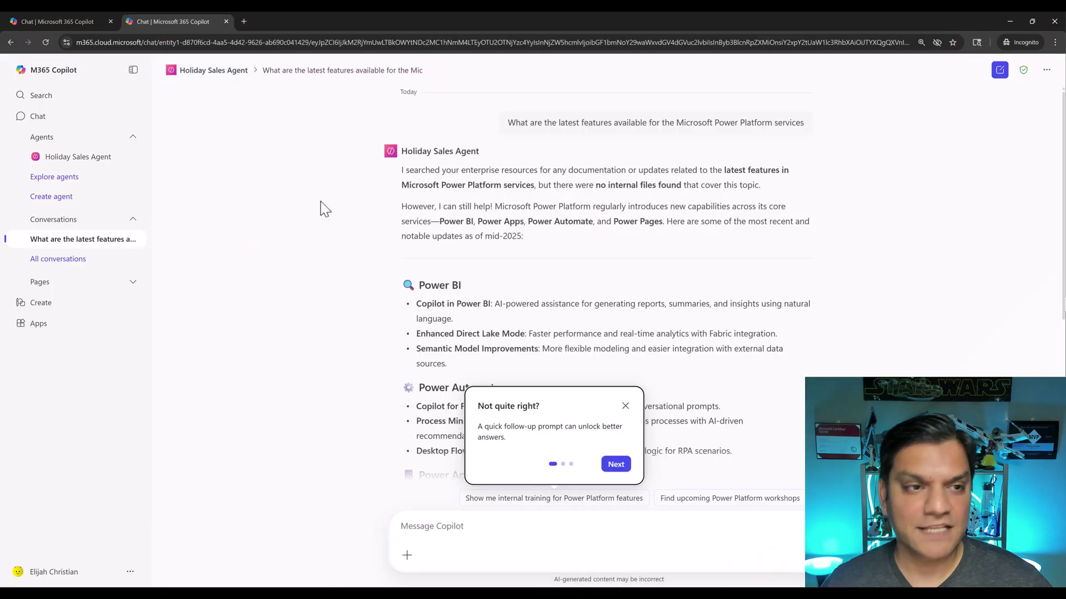
{"action": "left_click", "coordinate": [245, 20]}
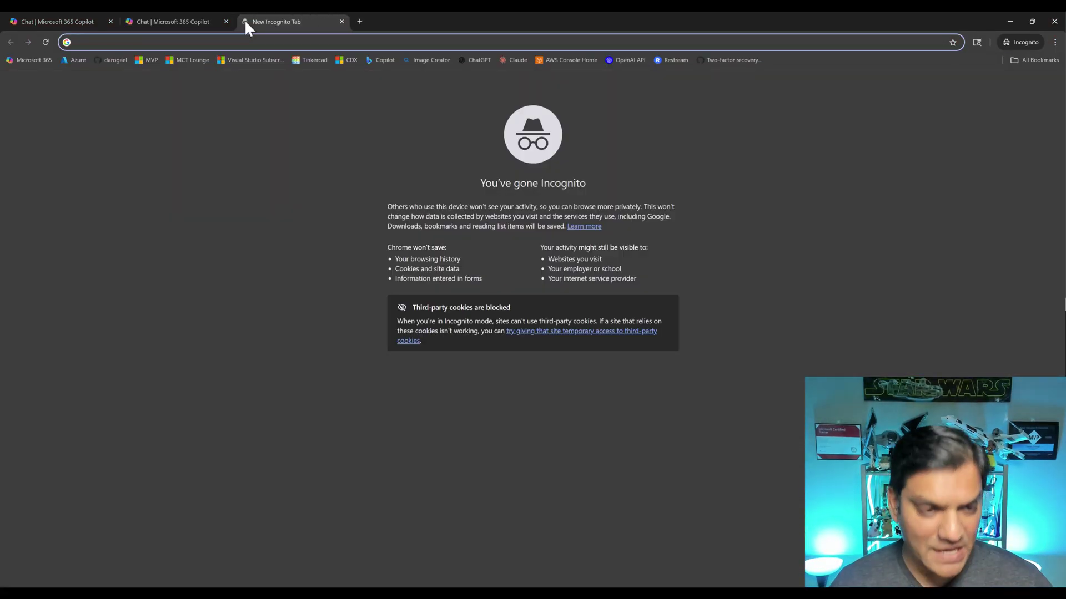
{"action": "key", "text": "ctrl+v"}
{"action": "key", "text": "Return"}
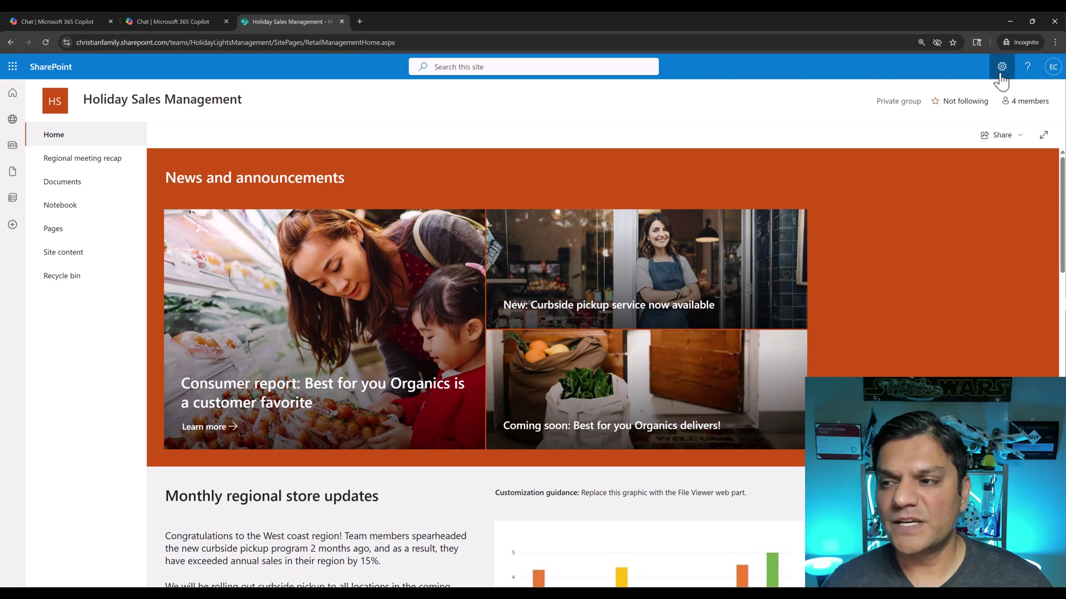
Review the test user's Settings panel, close it, and return to their Copilot chat
{"action": "left_click", "coordinate": [1000, 67]}
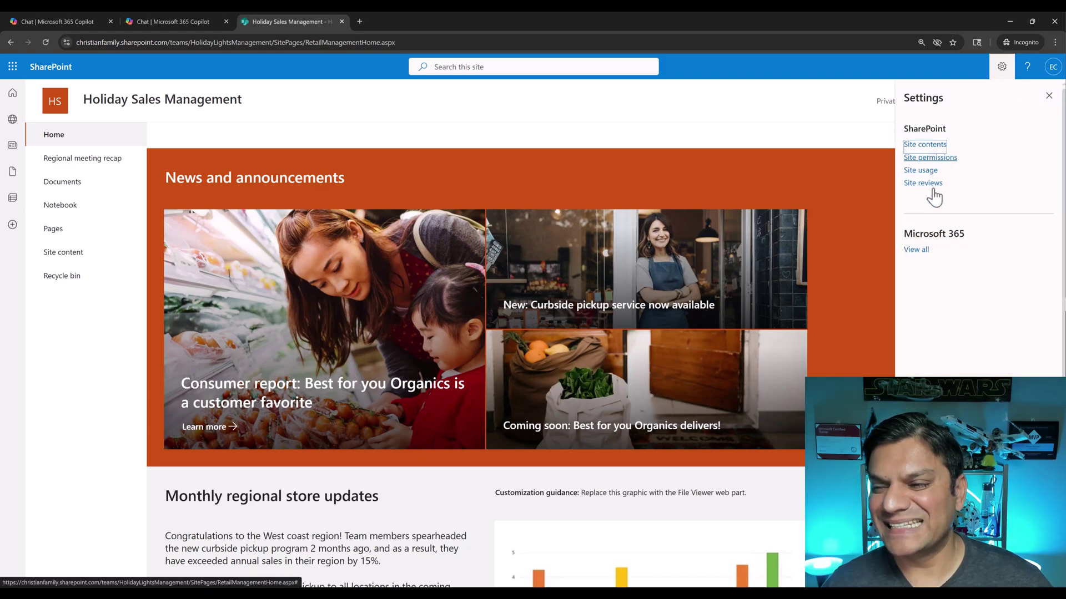
{"action": "left_click", "coordinate": [1049, 96]}
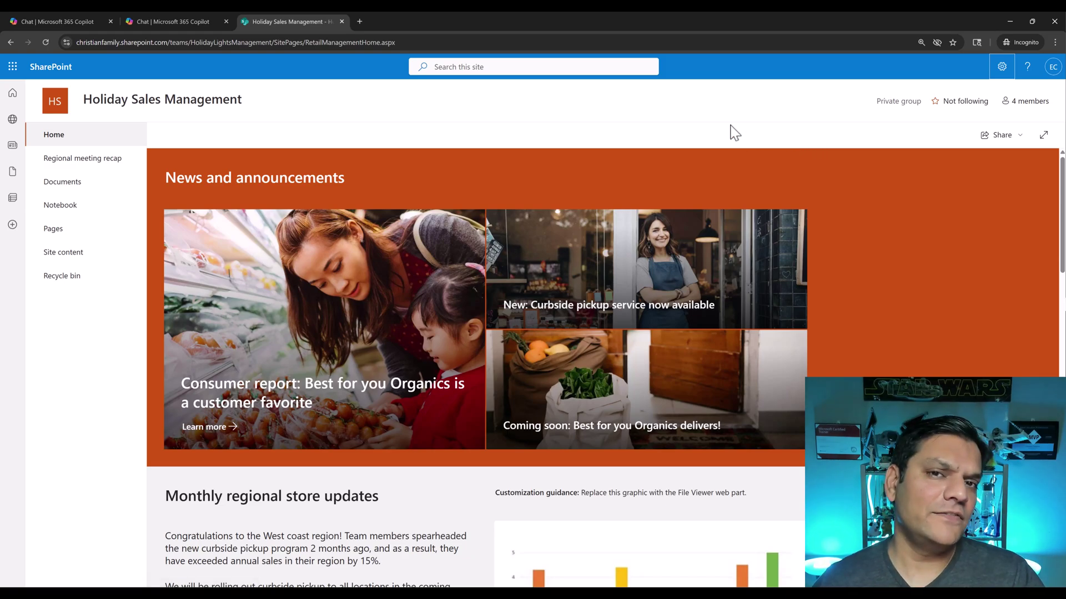
{"action": "left_click", "coordinate": [172, 14]}
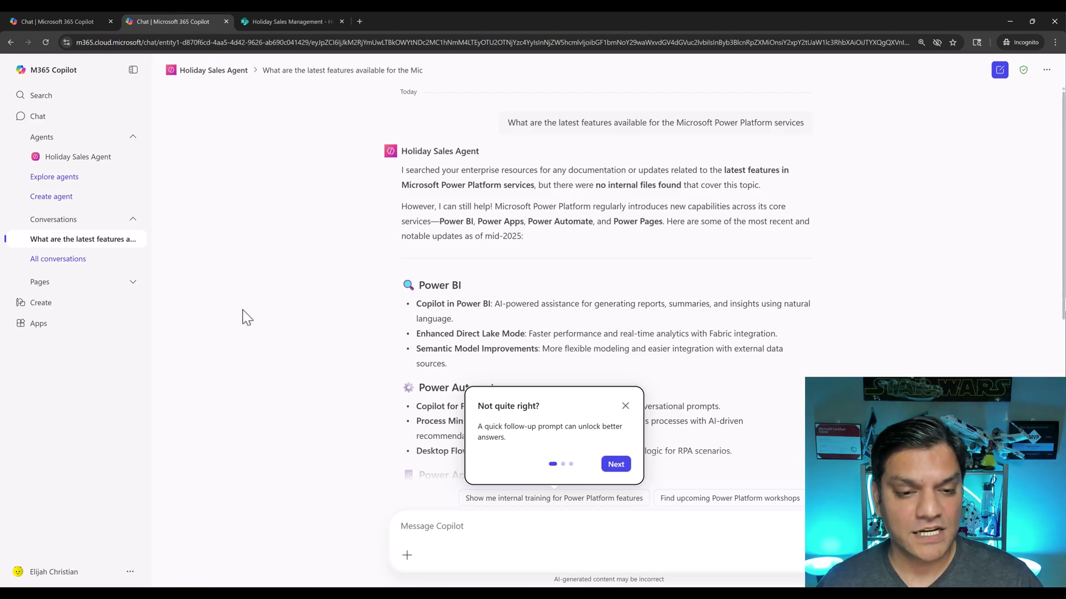
Dismiss the tip and ask the Power Platform question in a new Holiday Sales Agent chat
{"action": "left_click", "coordinate": [625, 406]}
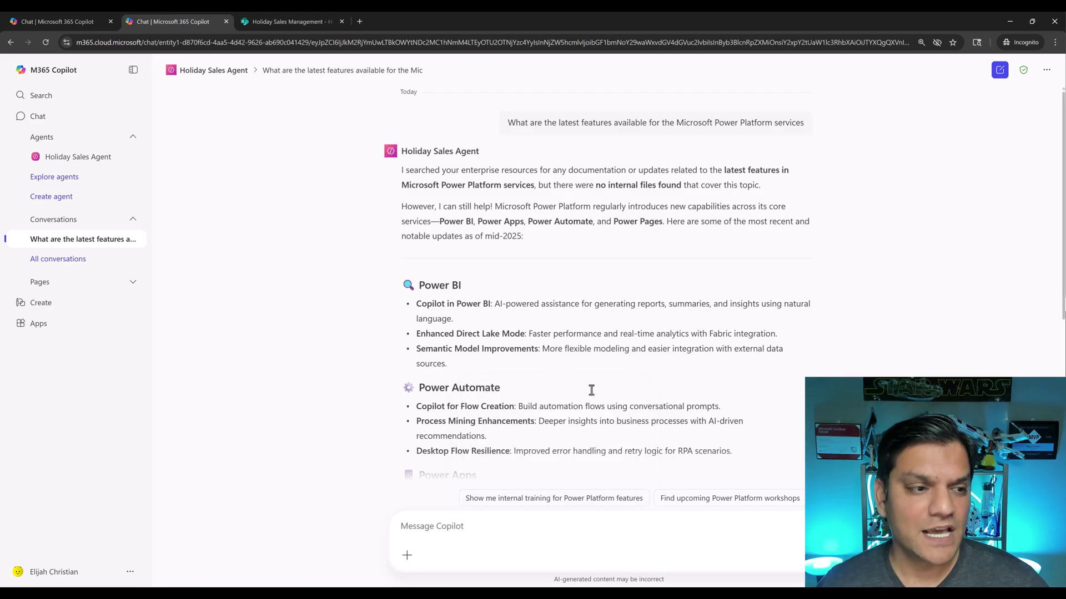
{"action": "left_click", "coordinate": [999, 70]}
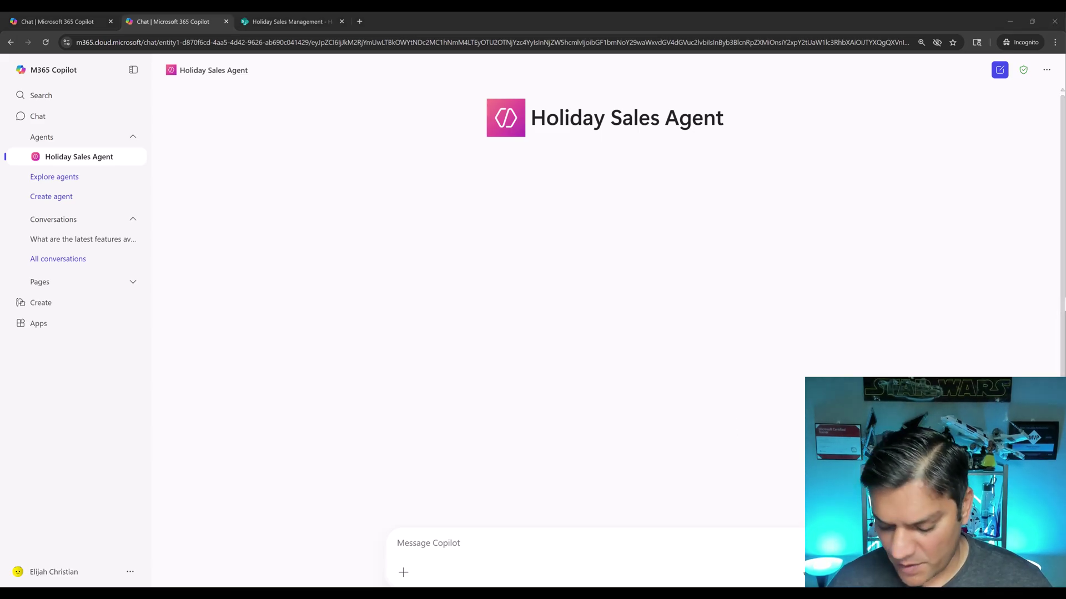
{"action": "left_click", "coordinate": [534, 551]}
{"action": "type", "text": "What are the latest features available for the Microsoft Power Platform services"}
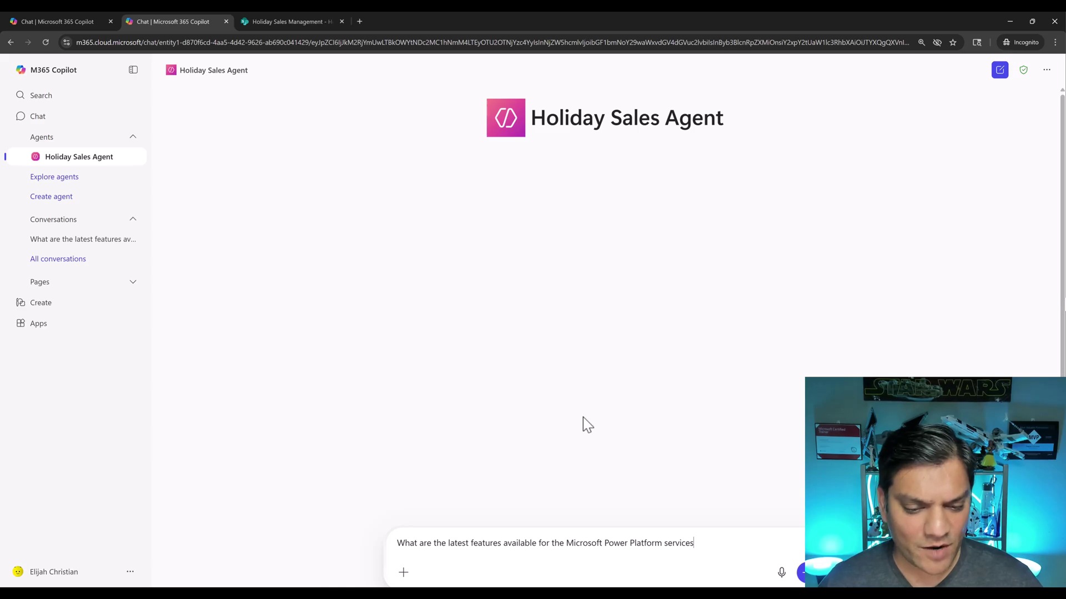
{"action": "key", "text": "Return"}
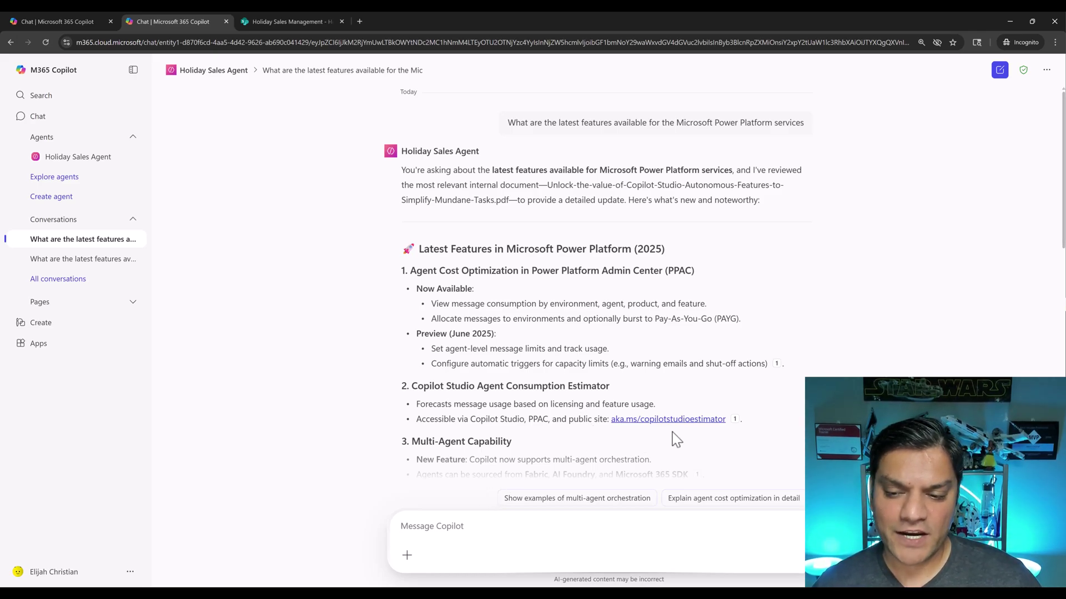
Read through the answer citing the internal site PDF, then return to SharePoint
{"action": "mouse_move", "coordinate": [775, 368]}
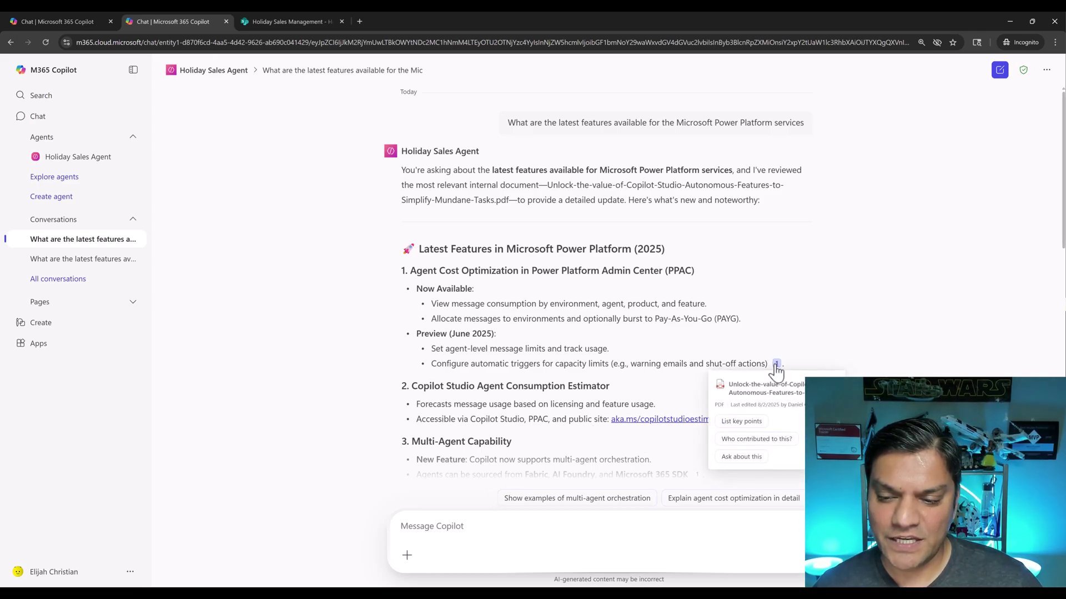
{"action": "scroll", "coordinate": [831, 331], "scroll_direction": "down", "scroll_amount": 1}
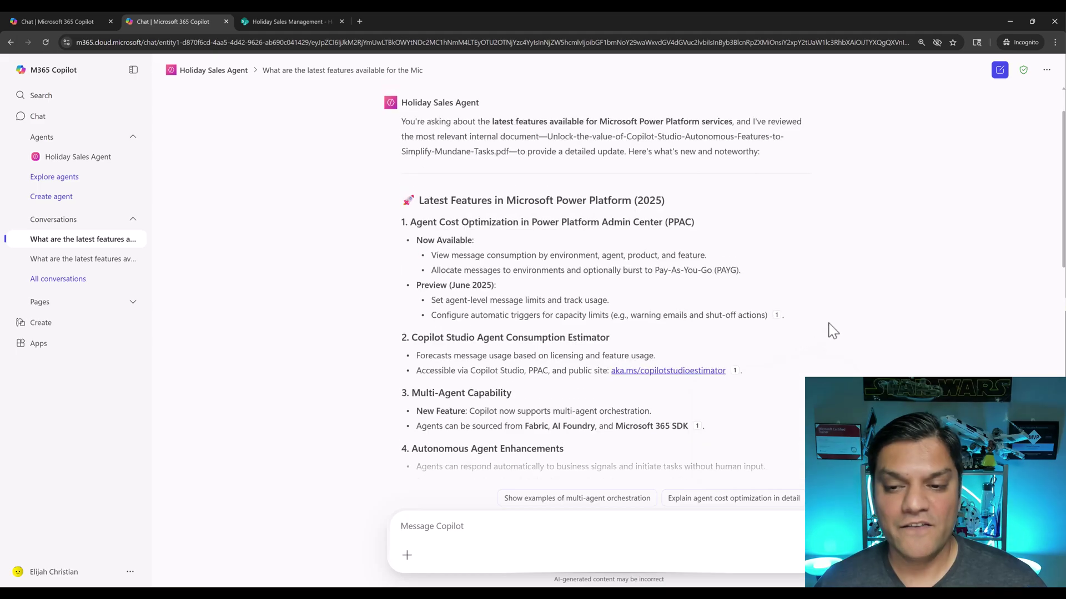
{"action": "scroll", "coordinate": [832, 331], "scroll_direction": "up", "scroll_amount": 1}
{"action": "scroll", "coordinate": [833, 331], "scroll_direction": "down", "scroll_amount": 6}
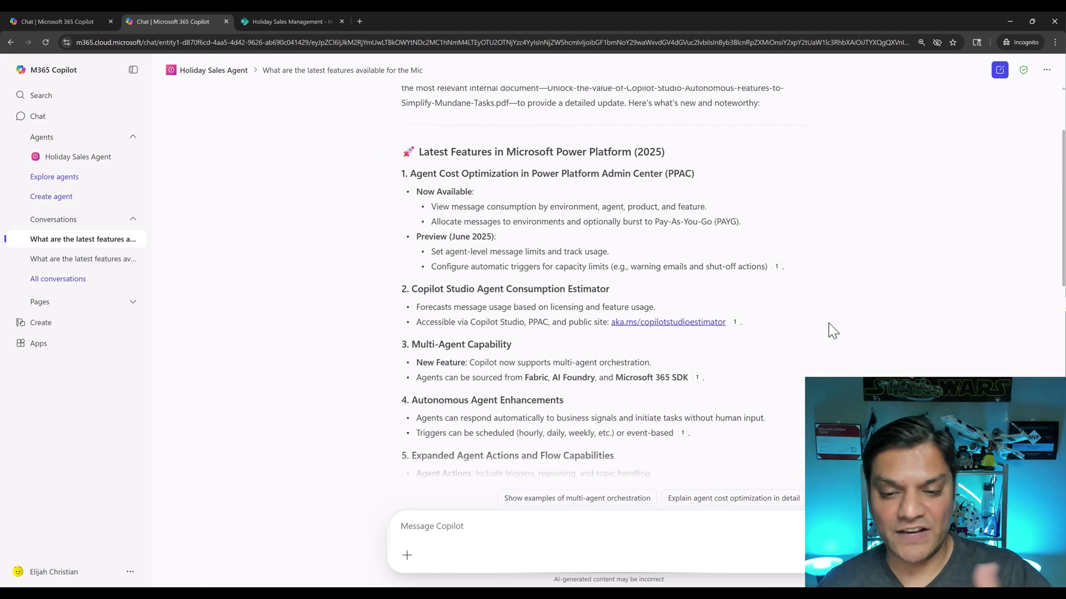
{"action": "scroll", "coordinate": [833, 330], "scroll_direction": "down", "scroll_amount": 4}
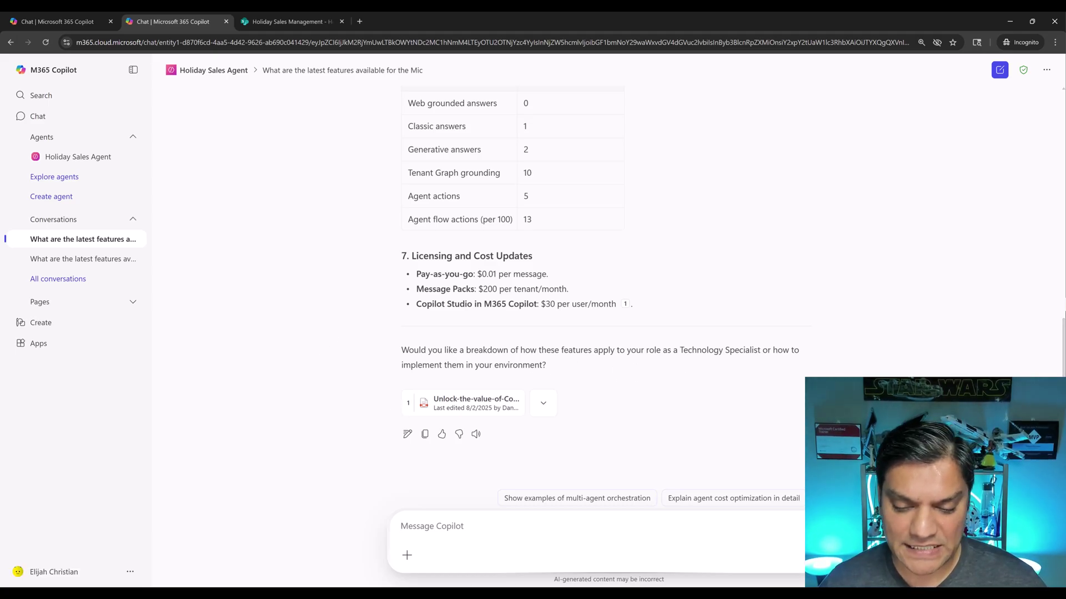
{"action": "left_click", "coordinate": [586, 566]}
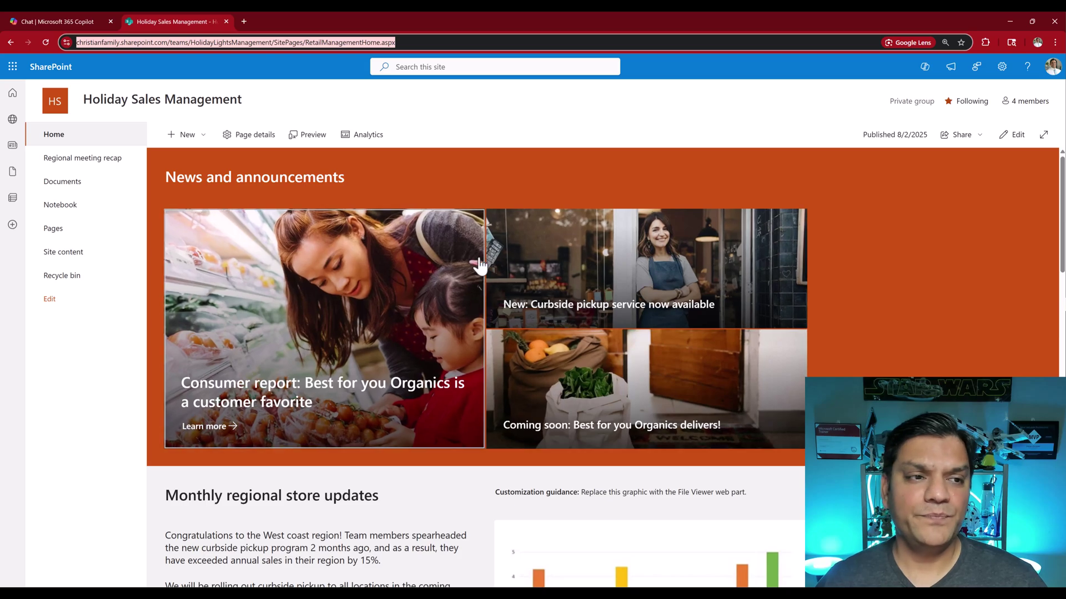
Open the Holiday Sales Management Visitors group from Advanced permissions settings
{"action": "left_click", "coordinate": [1004, 77]}
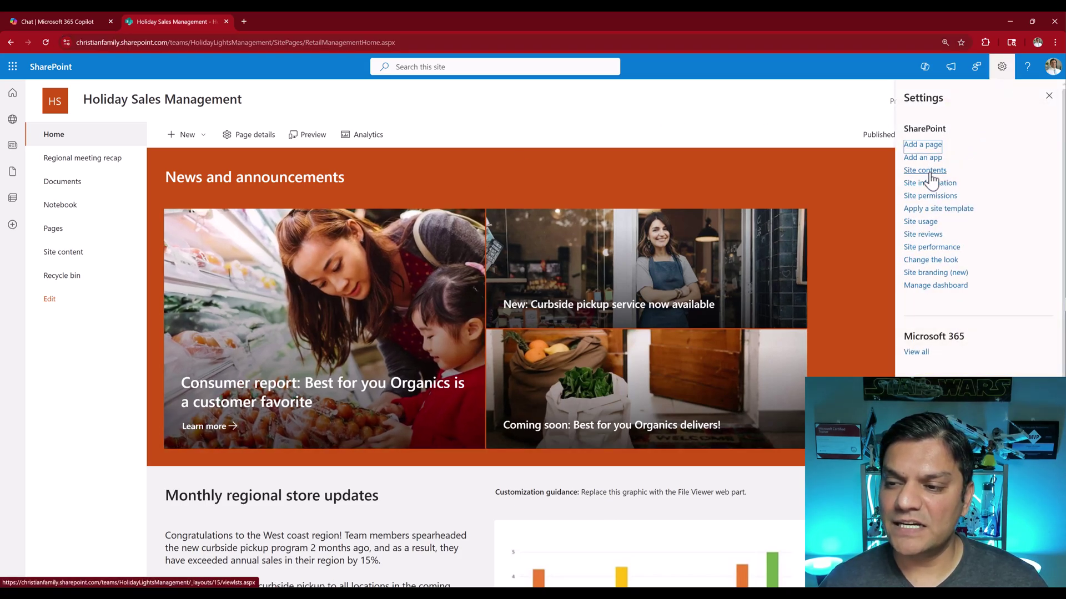
{"action": "left_click", "coordinate": [930, 195]}
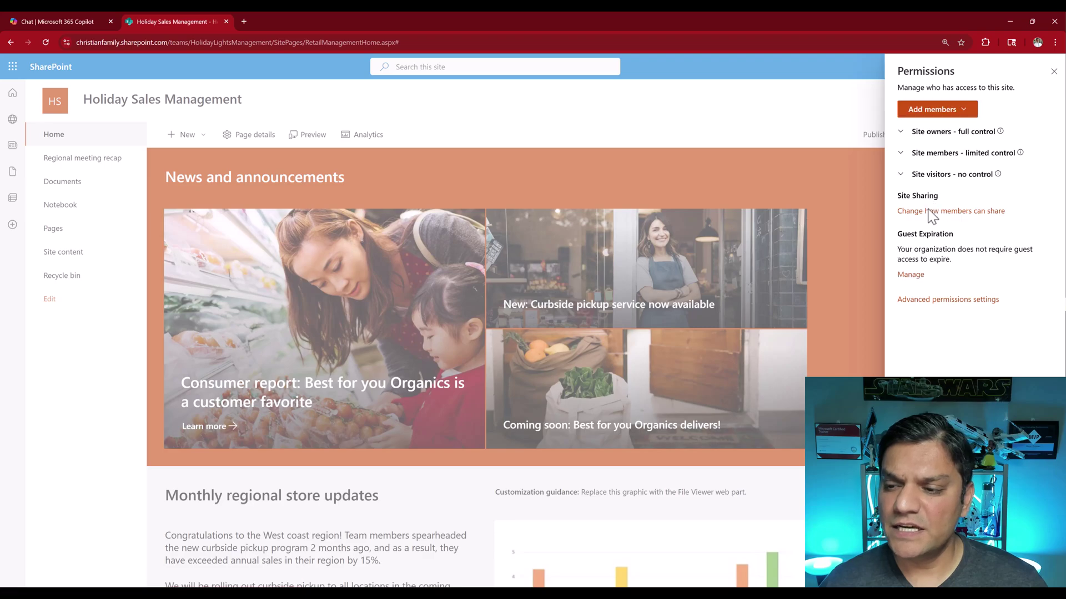
{"action": "left_click", "coordinate": [926, 300]}
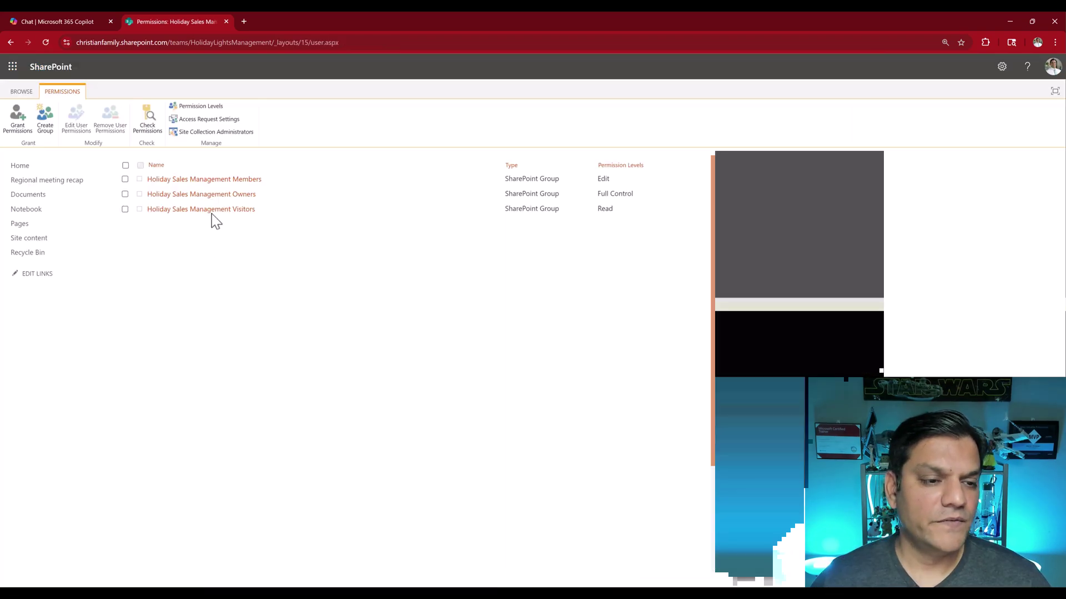
{"action": "left_click", "coordinate": [211, 210]}
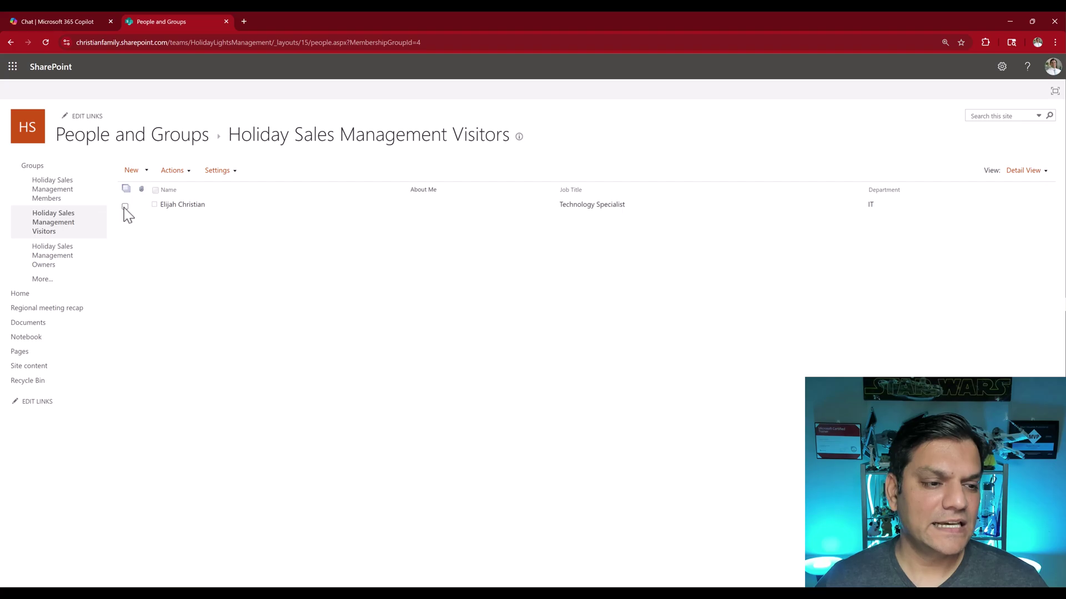
Remove the test colleague from the Visitors group, confirm, and close the People and Groups page
{"action": "left_click", "coordinate": [125, 206]}
{"action": "left_click", "coordinate": [173, 170]}
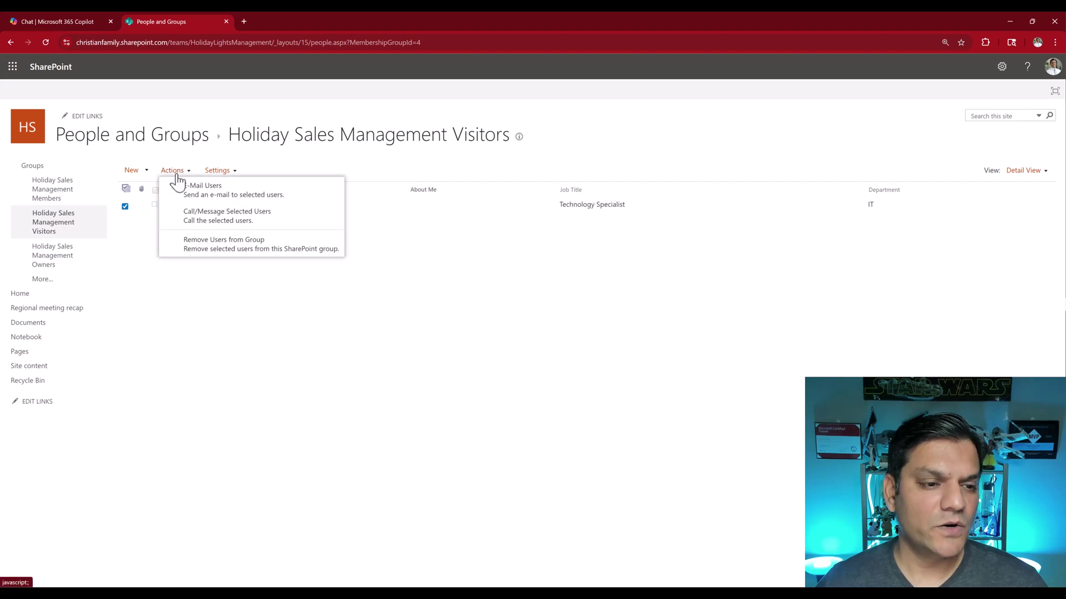
{"action": "left_click", "coordinate": [198, 247]}
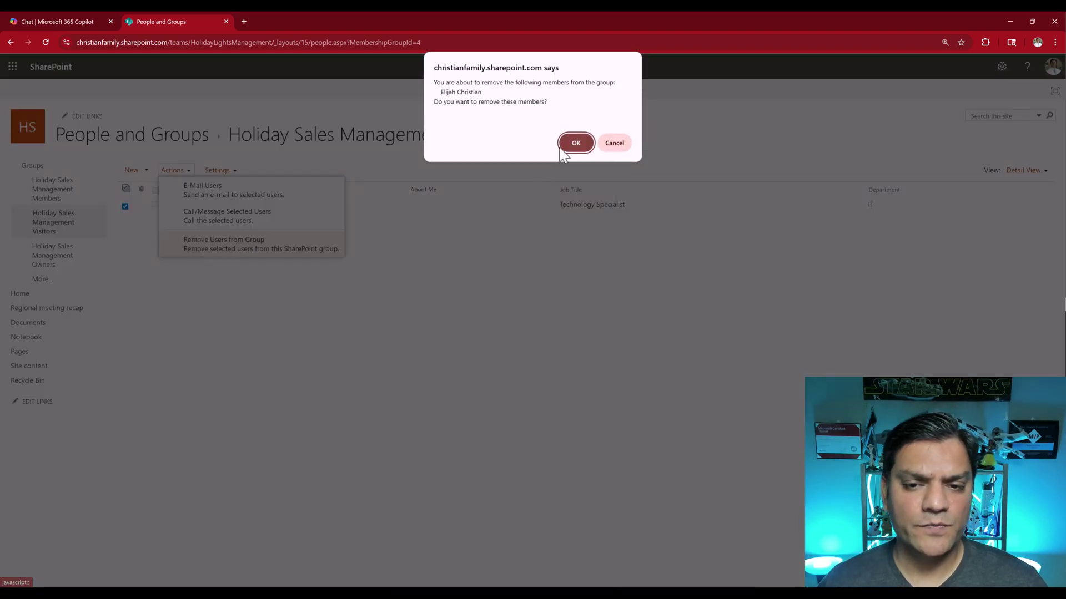
{"action": "left_click", "coordinate": [583, 145]}
{"action": "left_click", "coordinate": [584, 147]}
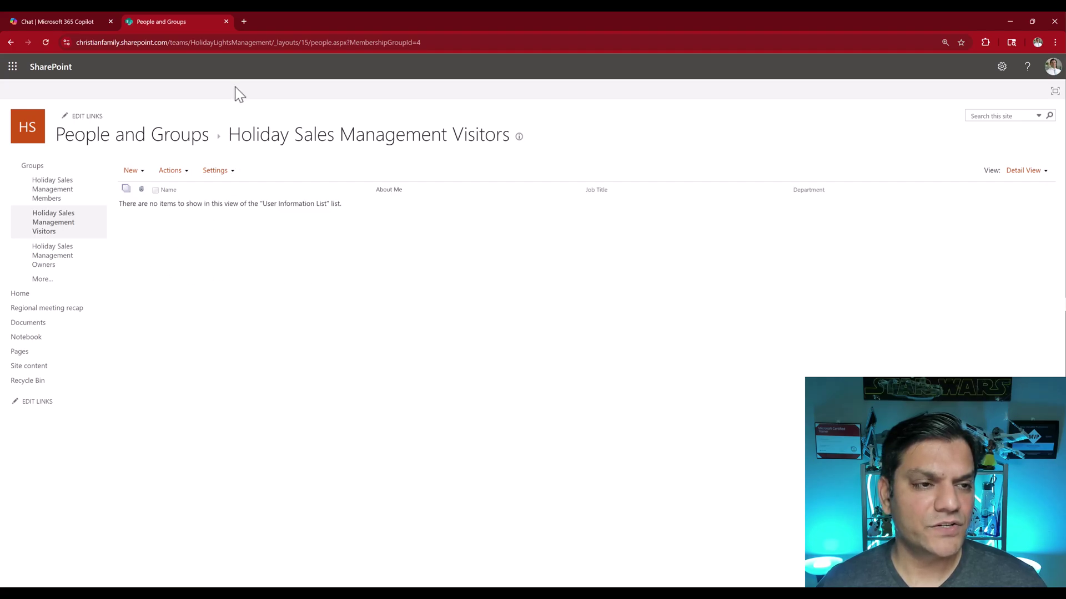
{"action": "left_click", "coordinate": [226, 21]}
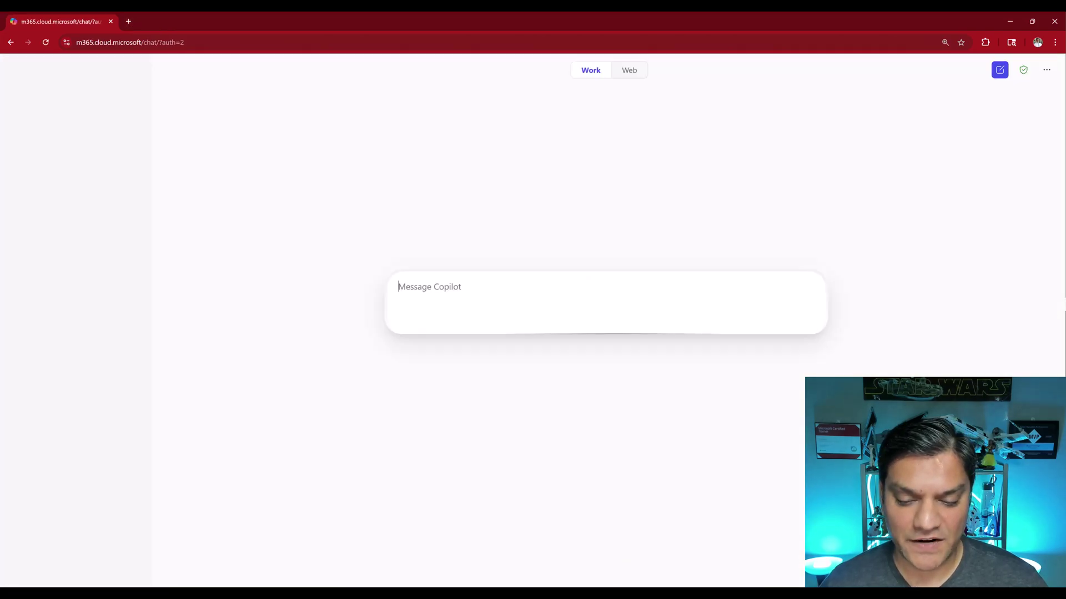
Reload the Holiday Sales Management tab as the test user to see Access required, then close it
{"action": "mouse_move", "coordinate": [588, 555]}
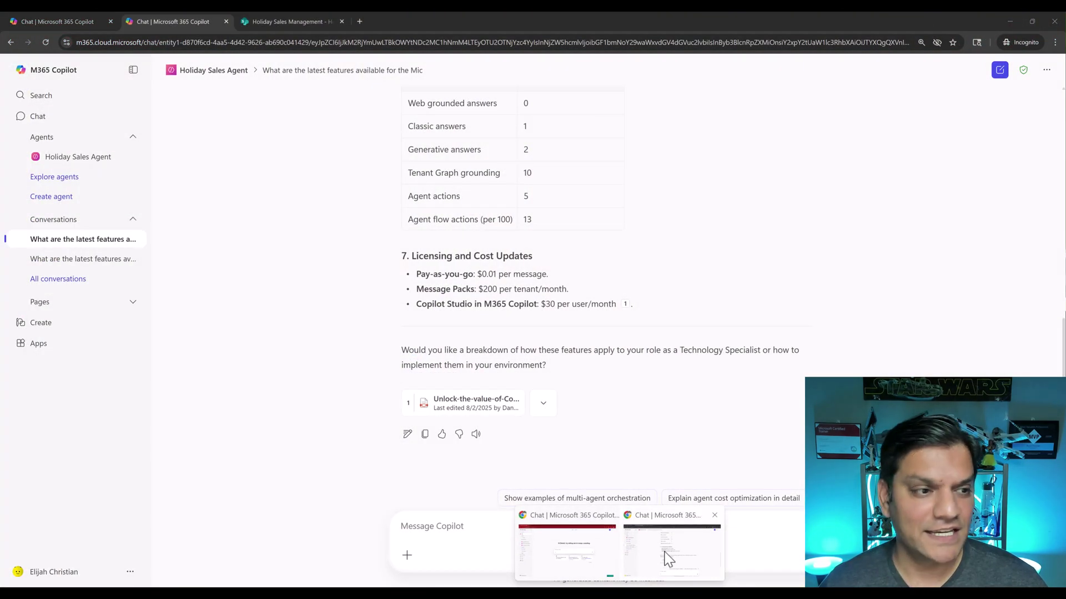
{"action": "left_click", "coordinate": [669, 558]}
{"action": "key", "text": "alt+Tab"}
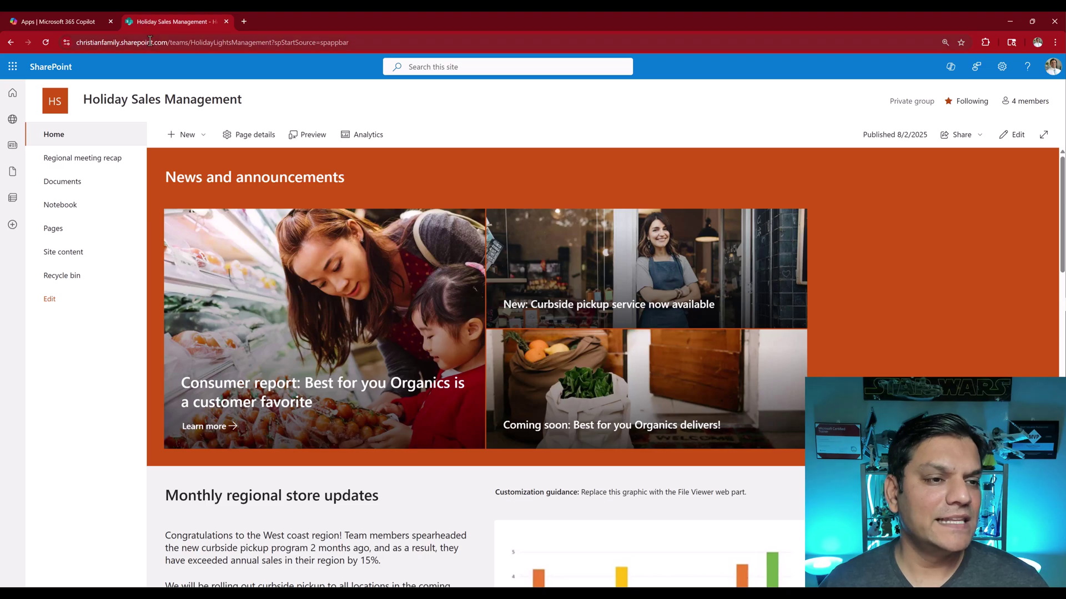
{"action": "left_click", "coordinate": [150, 40]}
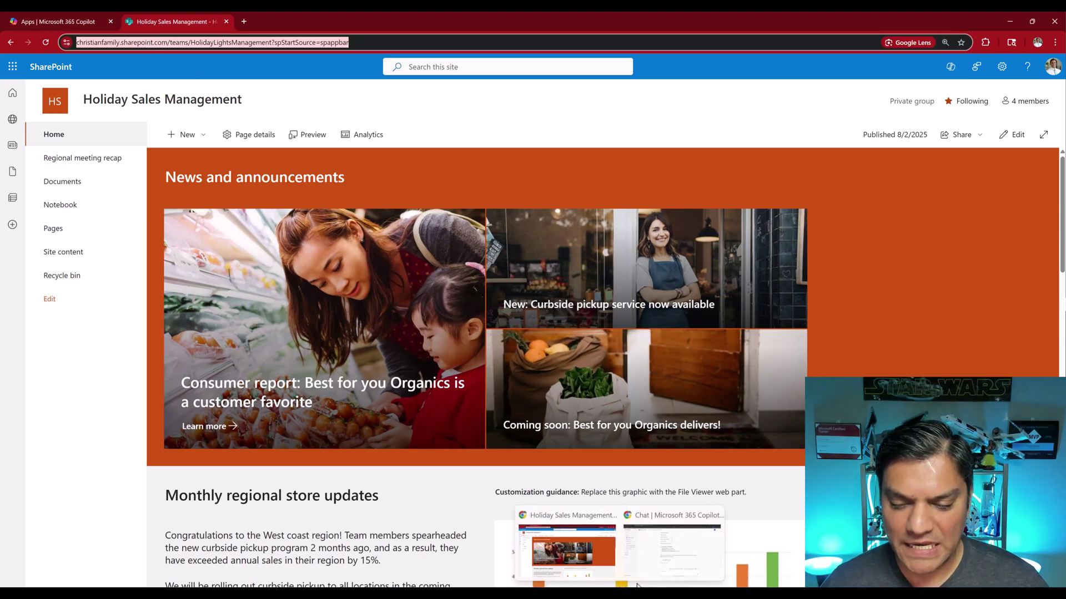
{"action": "key", "text": "alt+Tab"}
{"action": "left_click", "coordinate": [300, 25]}
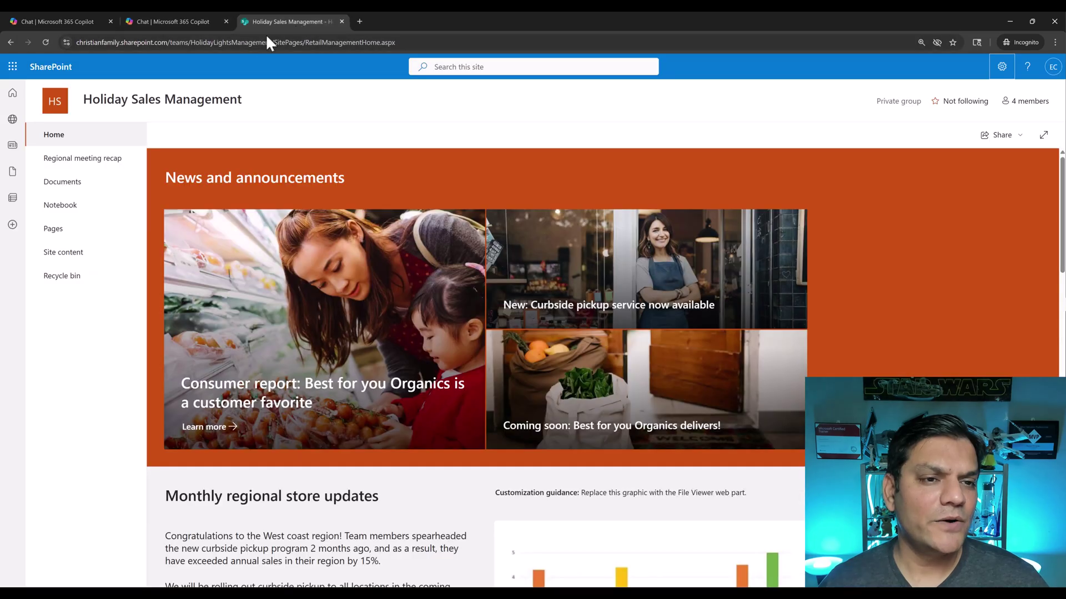
{"action": "left_click", "coordinate": [47, 41]}
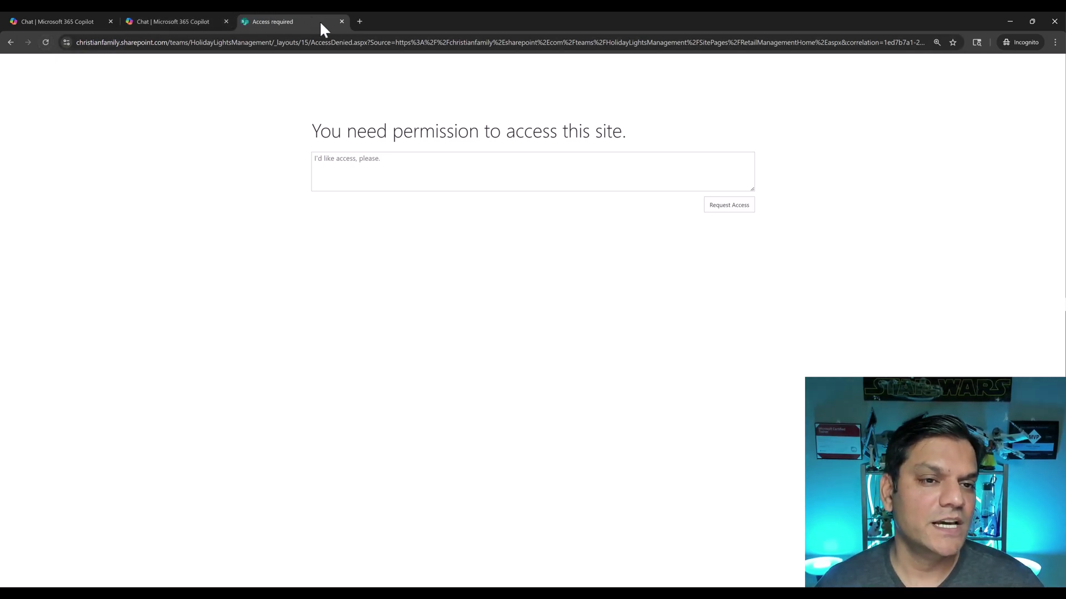
{"action": "left_click", "coordinate": [342, 22]}
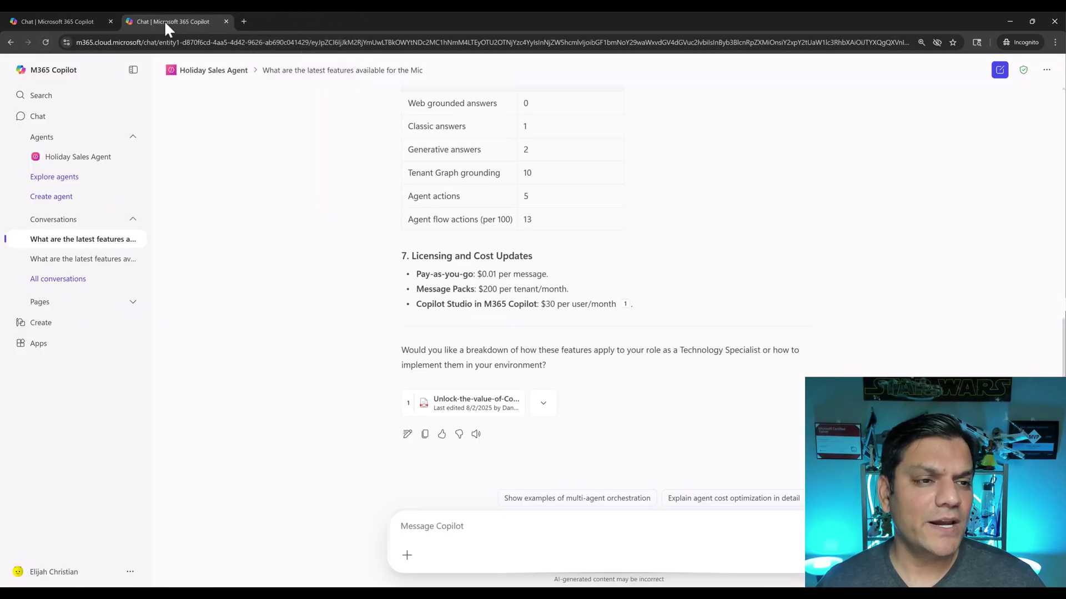
Copy the earlier Power Platform question and resend it in a fresh Holiday Sales Agent chat
{"action": "scroll", "coordinate": [631, 332], "scroll_direction": "up", "scroll_amount": 3}
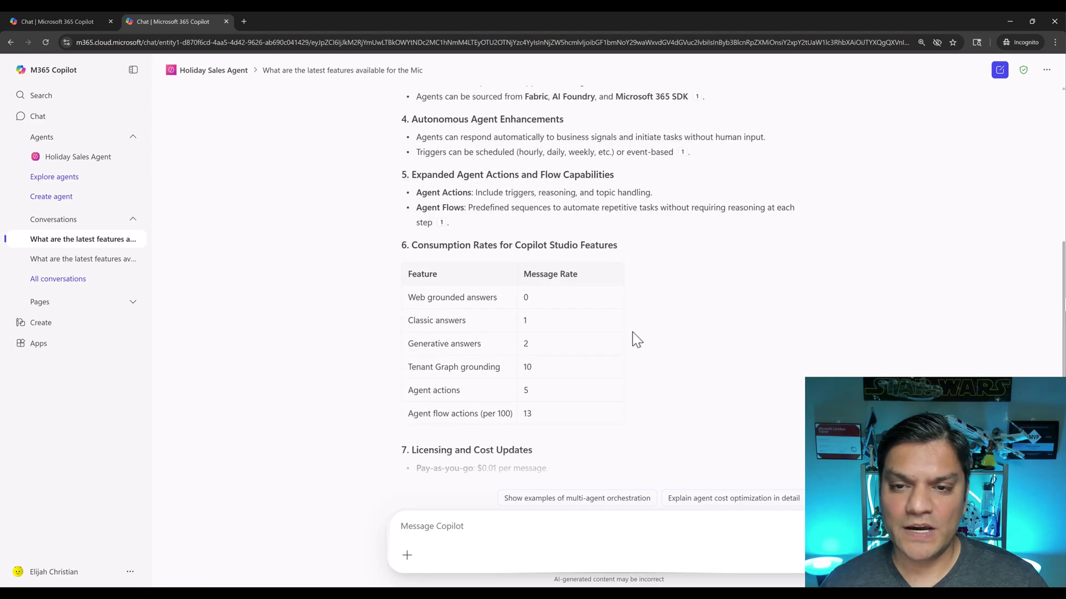
{"action": "scroll", "coordinate": [637, 340], "scroll_direction": "up", "scroll_amount": 8}
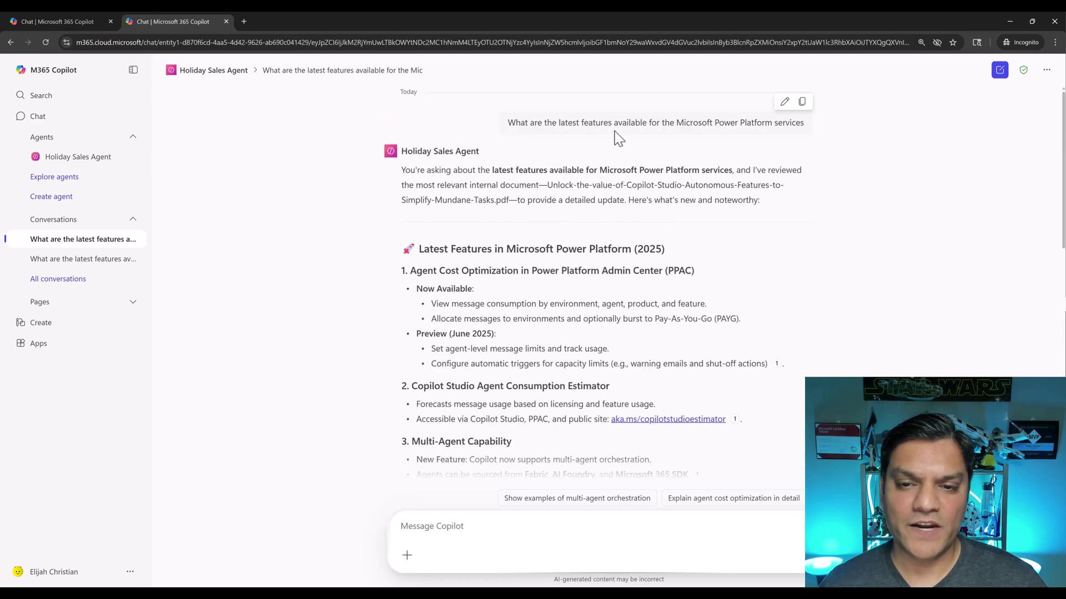
{"action": "triple_click", "coordinate": [615, 122]}
{"action": "key", "text": "ctrl+c"}
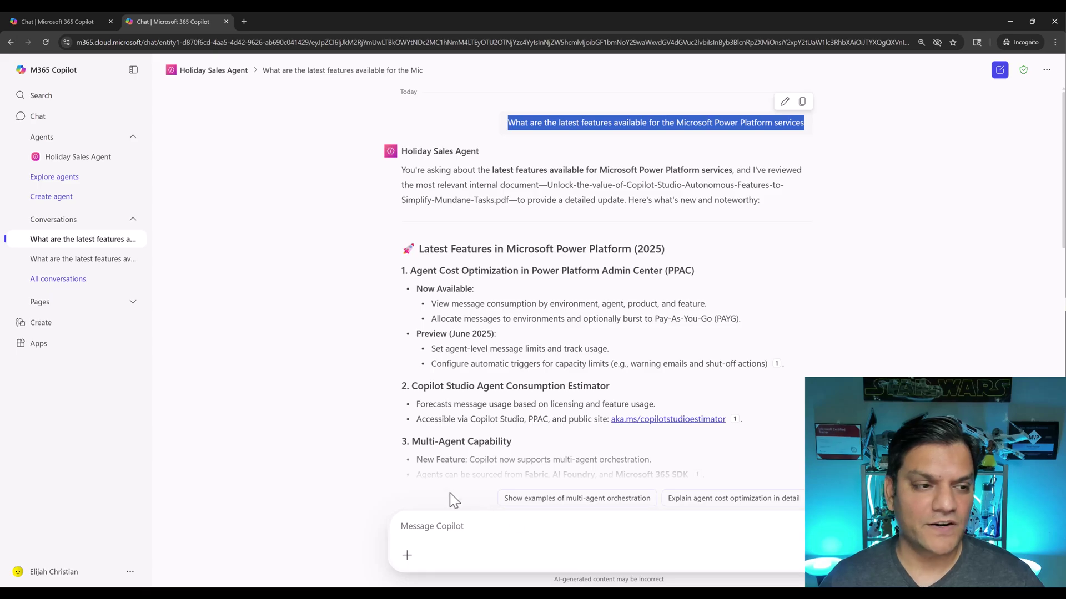
{"action": "left_click", "coordinate": [999, 71]}
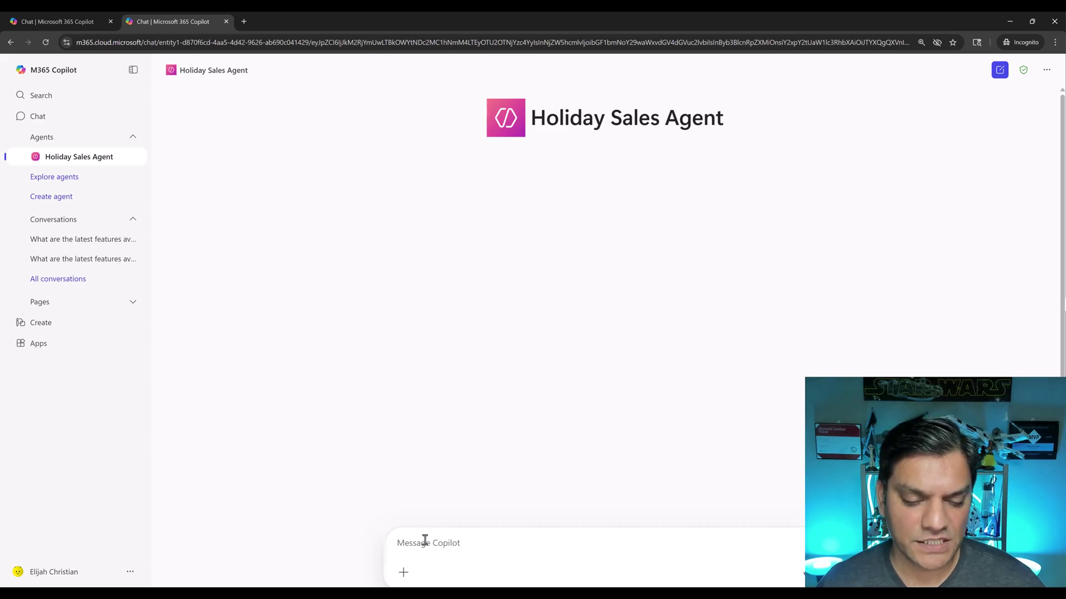
{"action": "key", "text": "ctrl+v"}
{"action": "key", "text": "Return"}
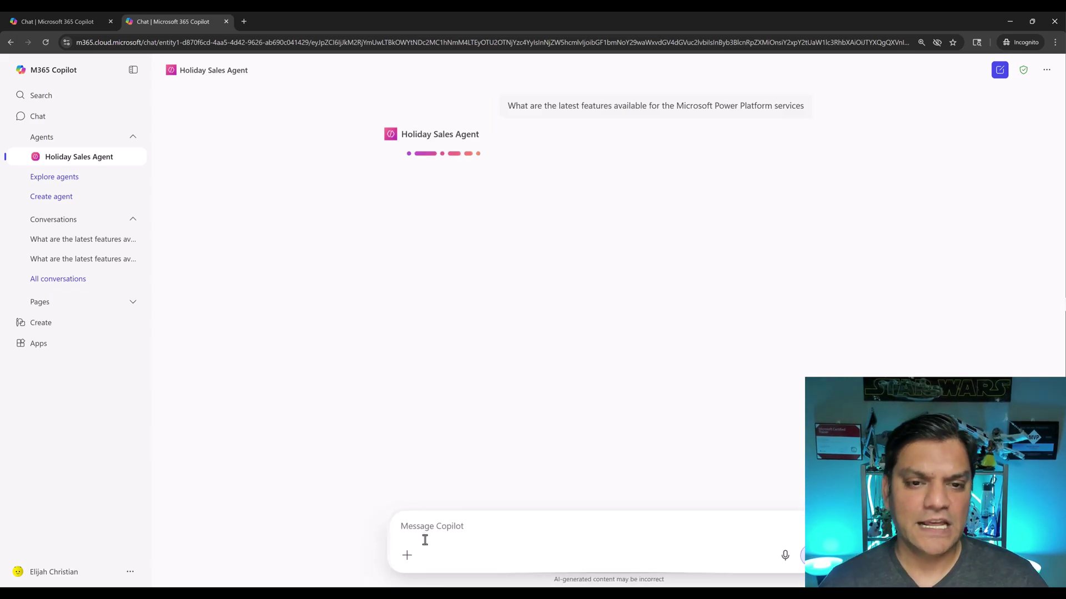
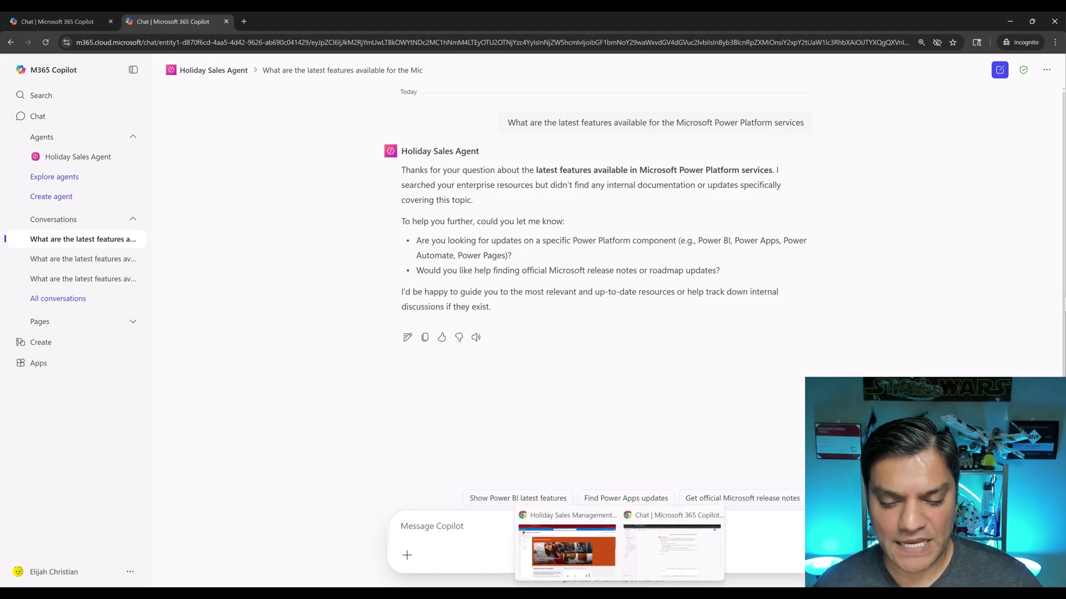
Add the new colleague as a Member of the Holiday Sales Management site group and save
{"action": "left_click", "coordinate": [568, 546]}
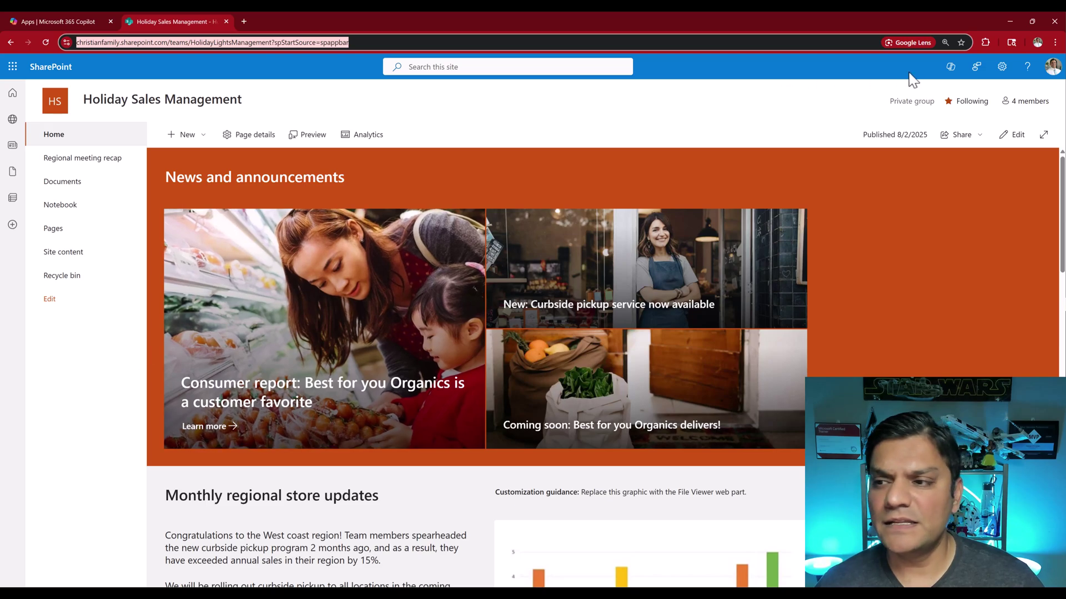
{"action": "left_click", "coordinate": [1026, 103]}
{"action": "left_click", "coordinate": [952, 110]}
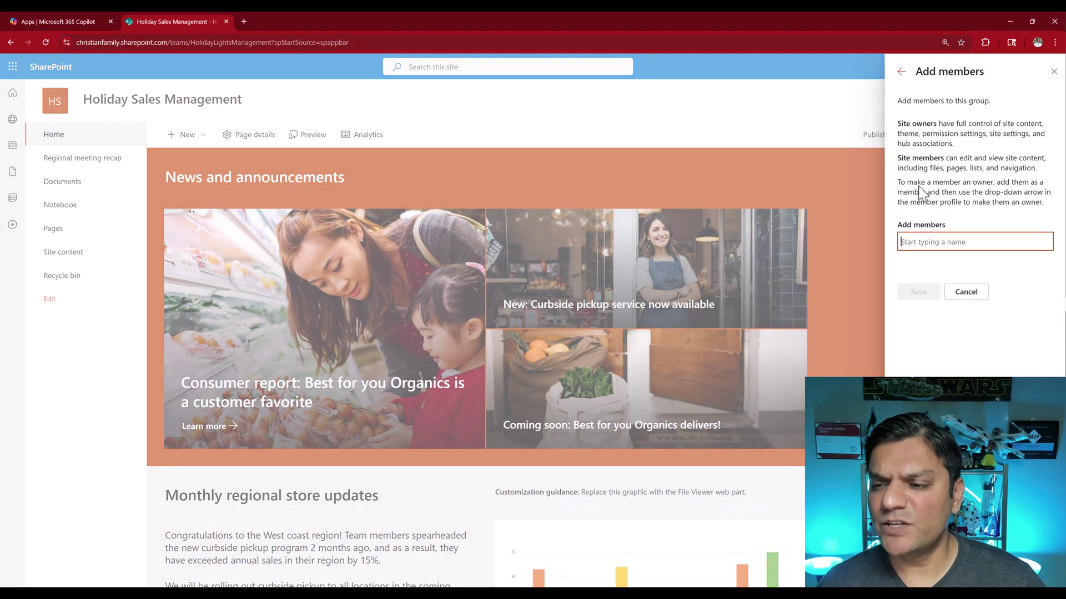
{"action": "type", "text": "eli"}
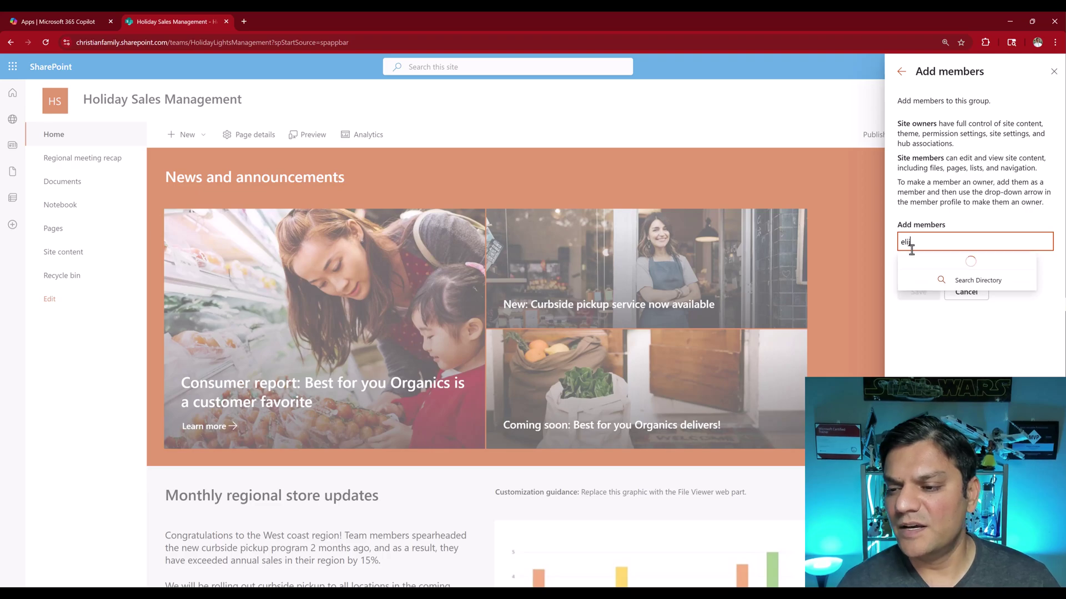
{"action": "type", "text": "j"}
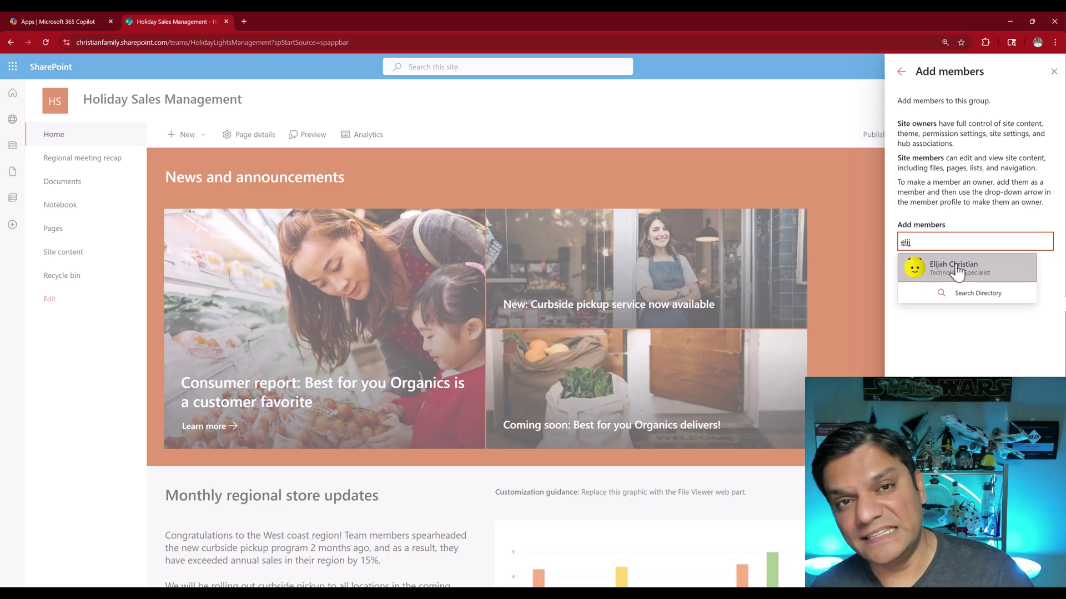
{"action": "left_click", "coordinate": [955, 270]}
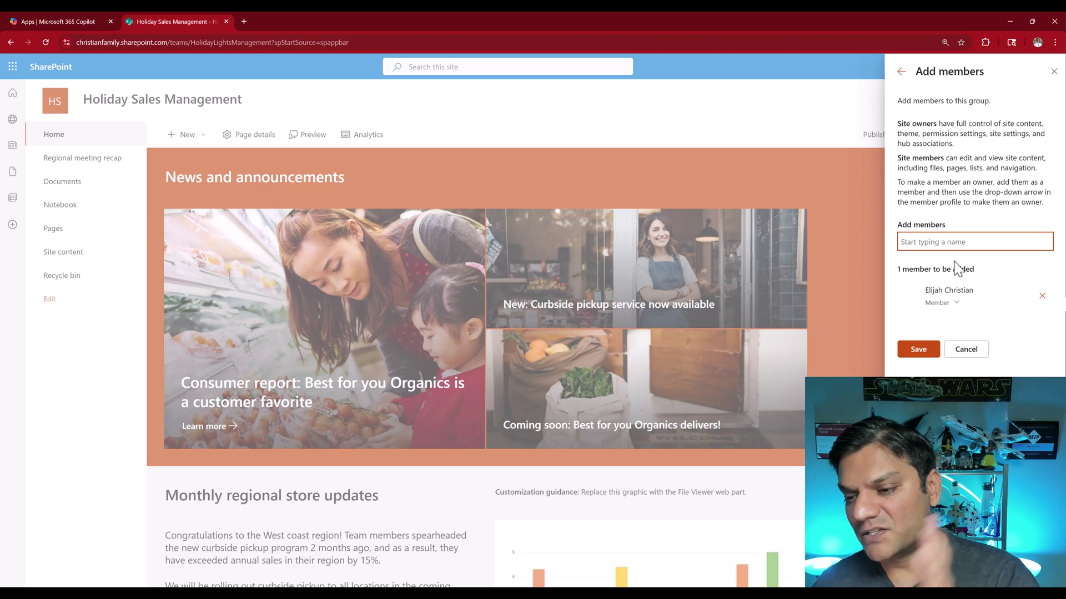
{"action": "left_click", "coordinate": [932, 351]}
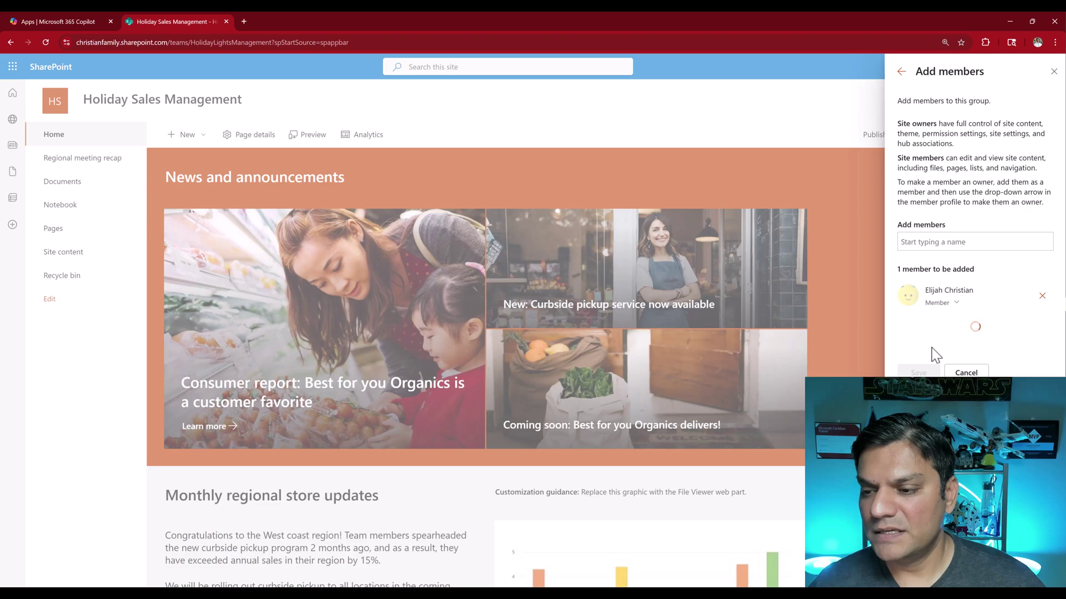
Copy the site's URL, load it in a new private tab, and dismiss the agents intro dialog
{"action": "left_click", "coordinate": [349, 44]}
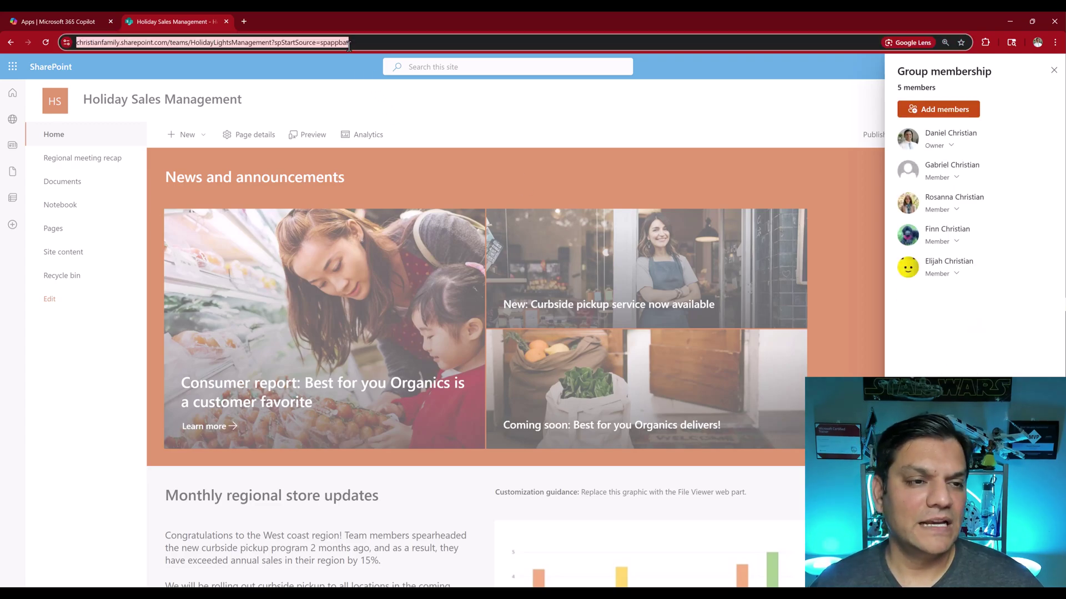
{"action": "mouse_move", "coordinate": [620, 594]}
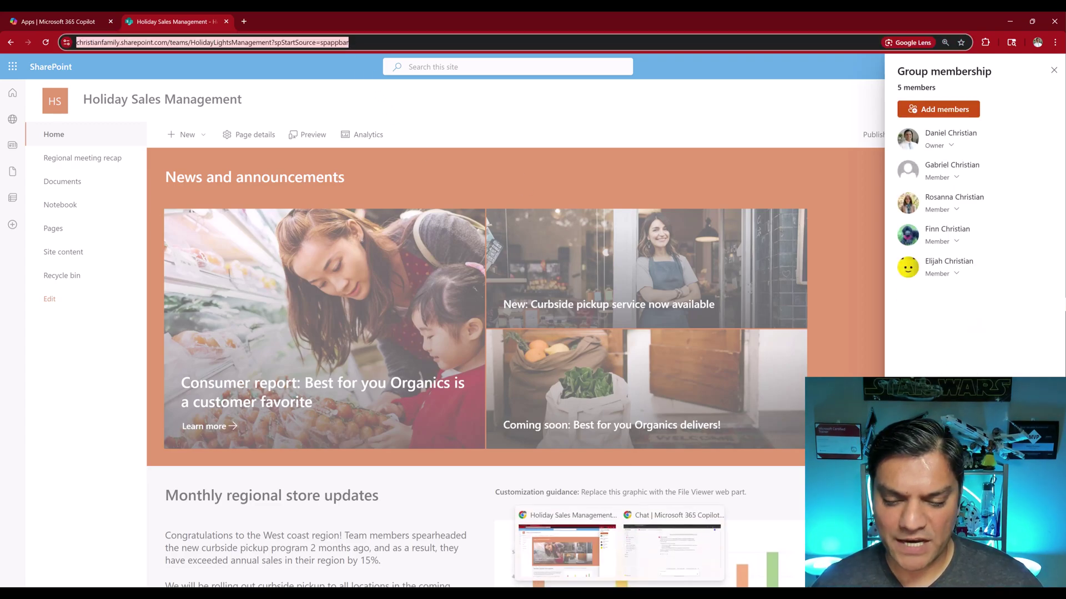
{"action": "left_click", "coordinate": [647, 557]}
{"action": "left_click", "coordinate": [245, 21]}
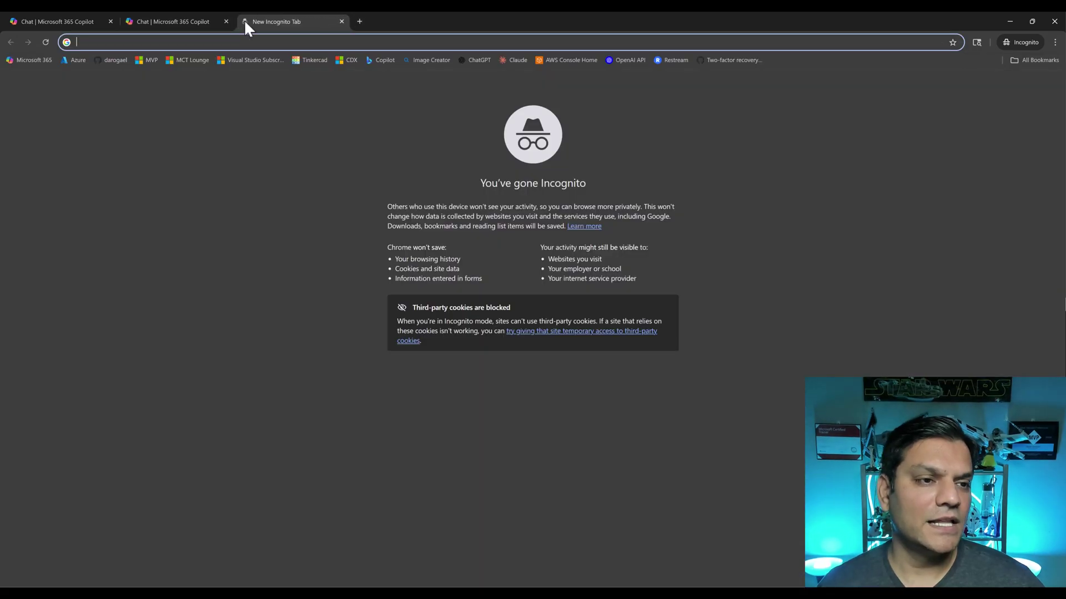
{"action": "type", "text": "https://christianfamily.sharepoint.com/teams/HolidayLightsManagement/SitePages/RetailManagementHome.aspx"}
{"action": "middle_click", "coordinate": [169, 18]}
{"action": "key", "text": "Return"}
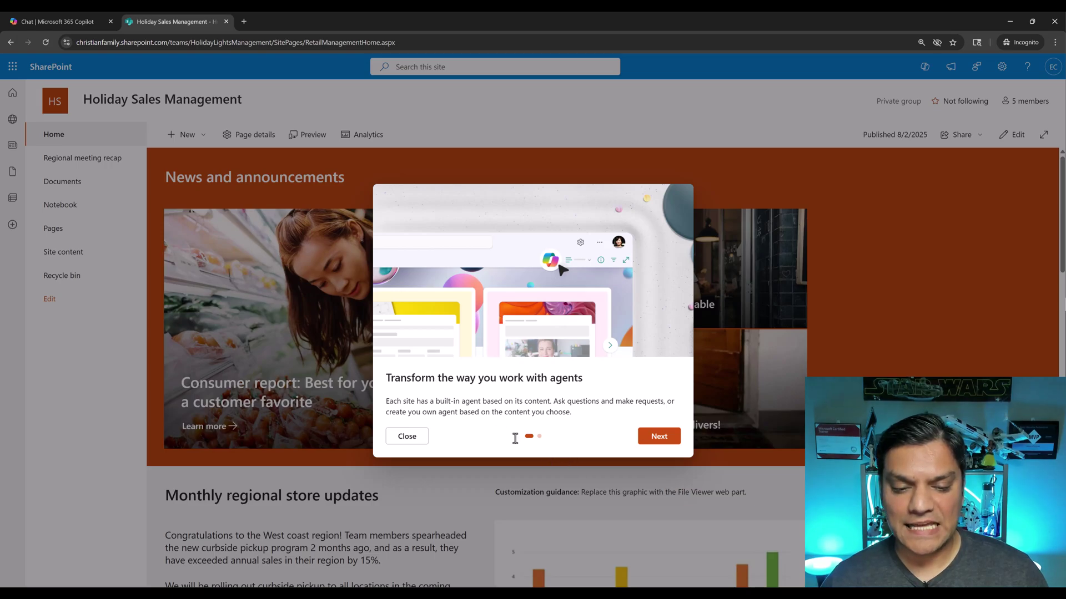
{"action": "left_click", "coordinate": [401, 439]}
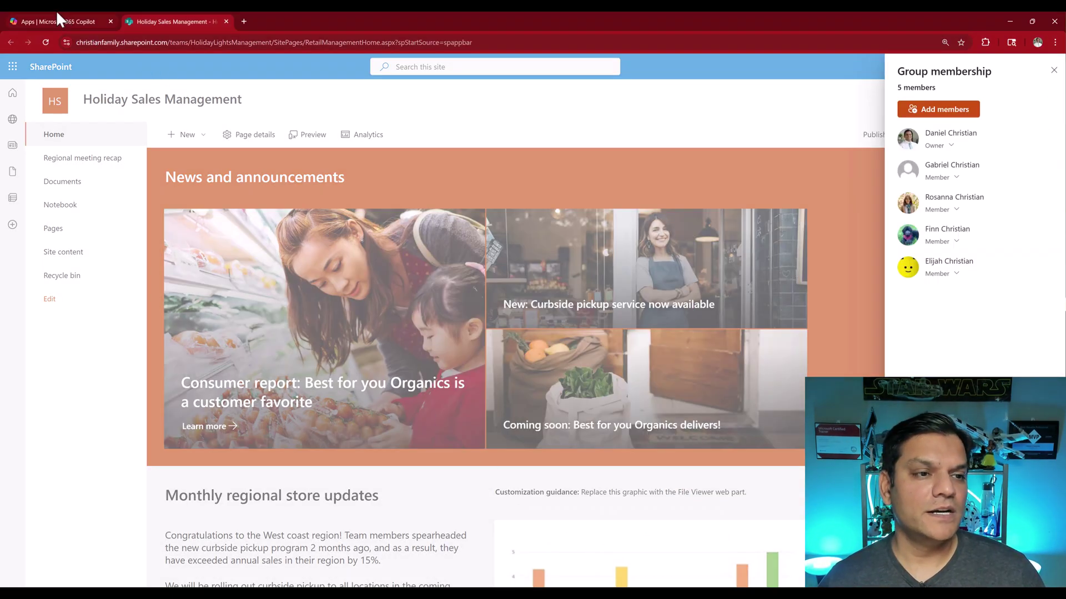
Open the Holiday Sales Agent for editing from the owner's Microsoft 365 apps tab
{"action": "left_click", "coordinate": [57, 17]}
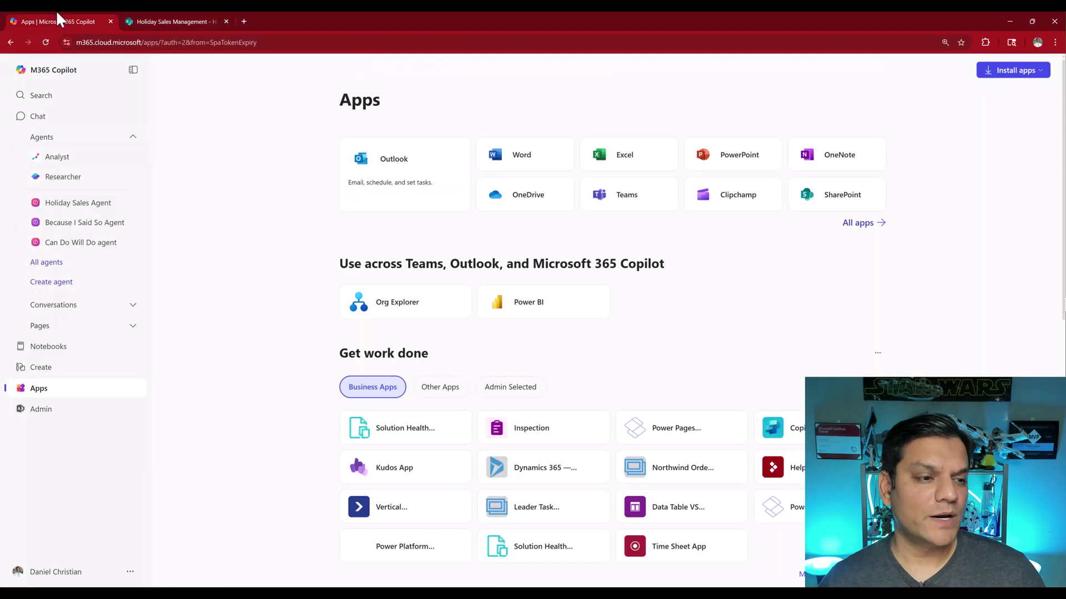
{"action": "left_click", "coordinate": [133, 203]}
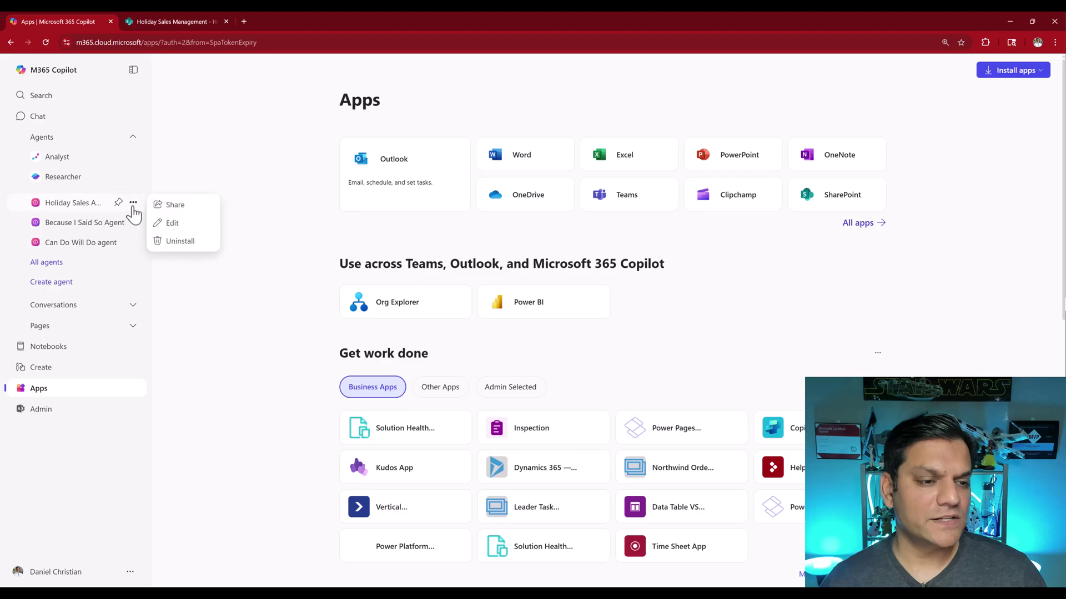
{"action": "left_click", "coordinate": [161, 223]}
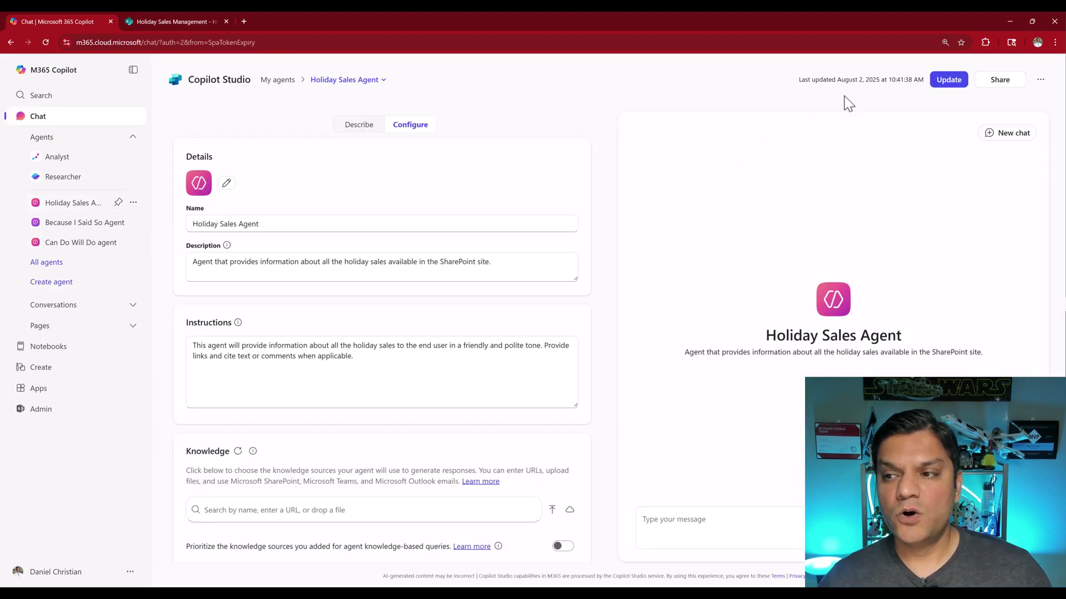
Remove the shared user, restrict sharing to Only you, save, and copy the agent link
{"action": "left_click", "coordinate": [997, 83]}
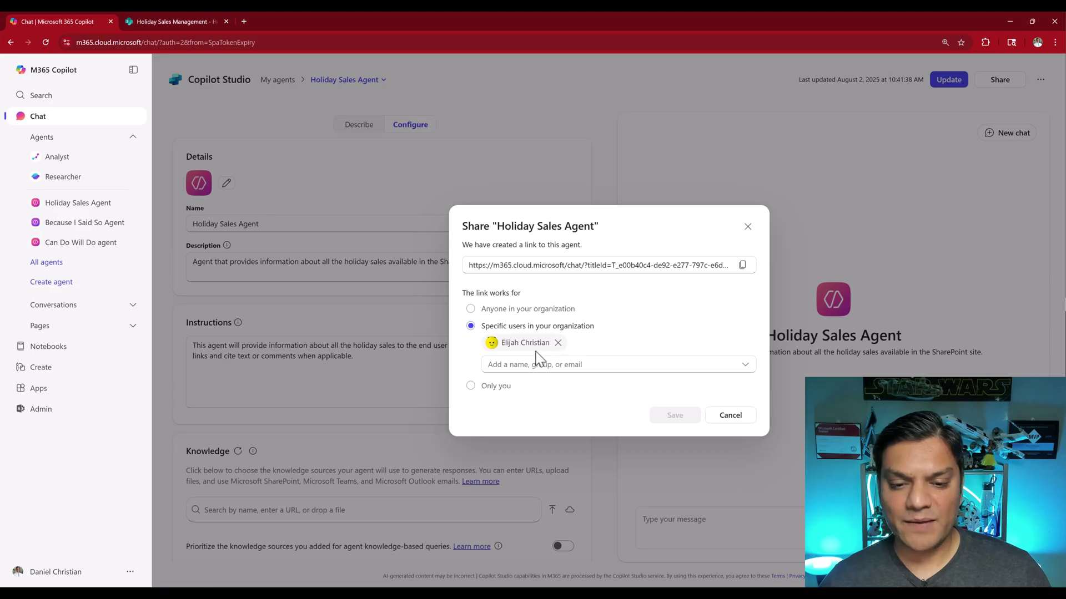
{"action": "left_click", "coordinate": [560, 345]}
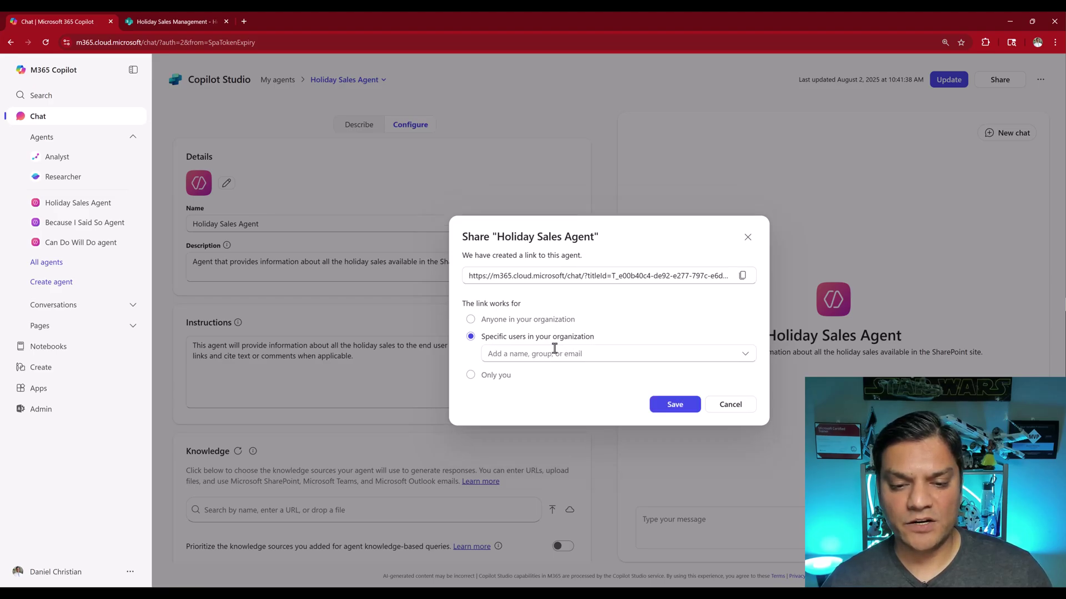
{"action": "left_click", "coordinate": [500, 380]}
{"action": "left_click", "coordinate": [677, 392]}
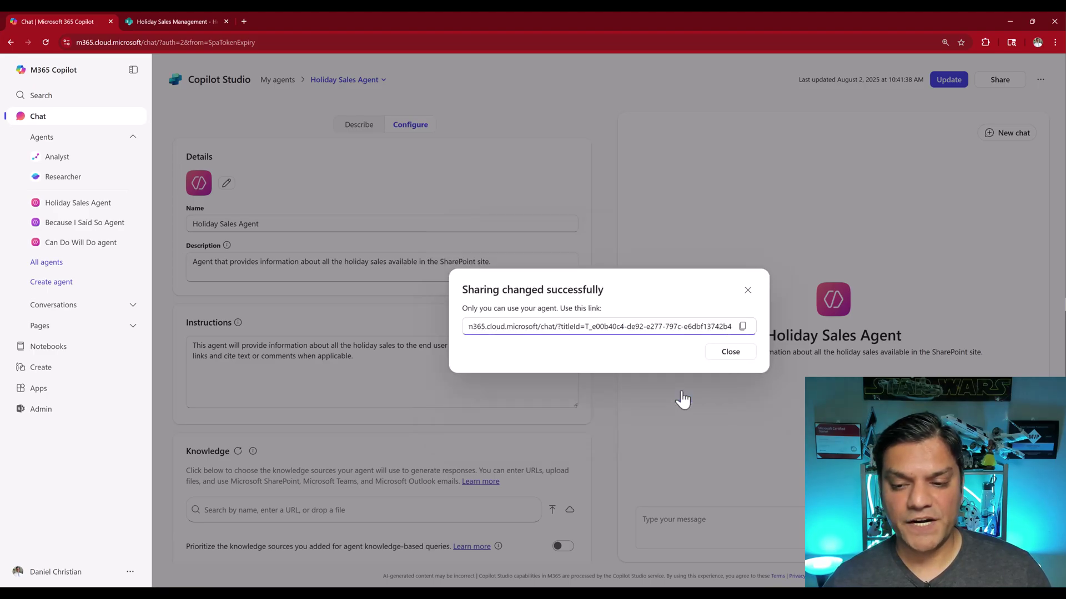
{"action": "left_click", "coordinate": [743, 327]}
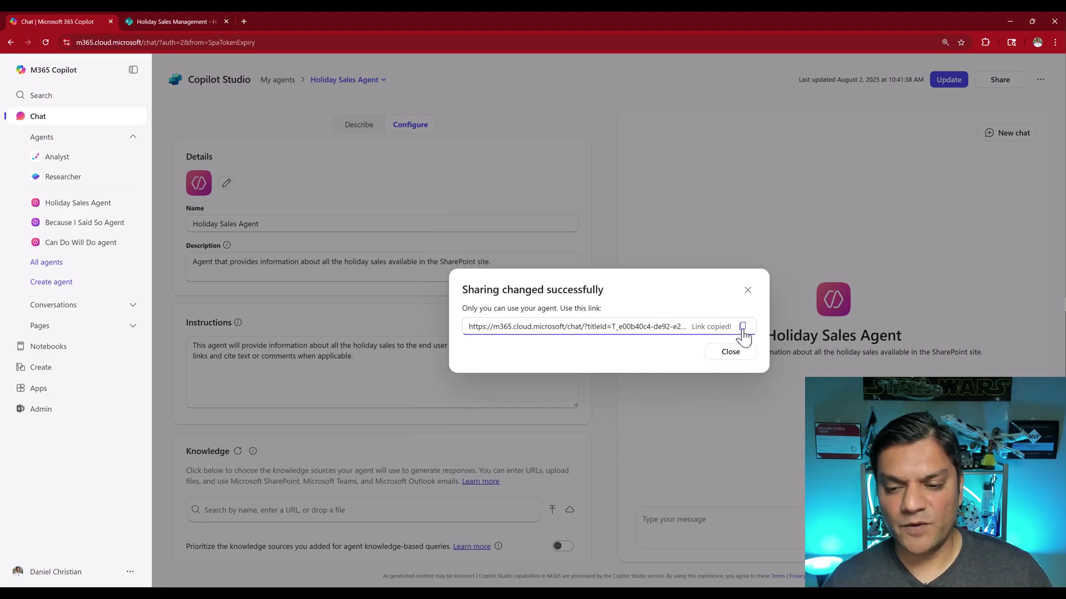
{"action": "left_click", "coordinate": [731, 353]}
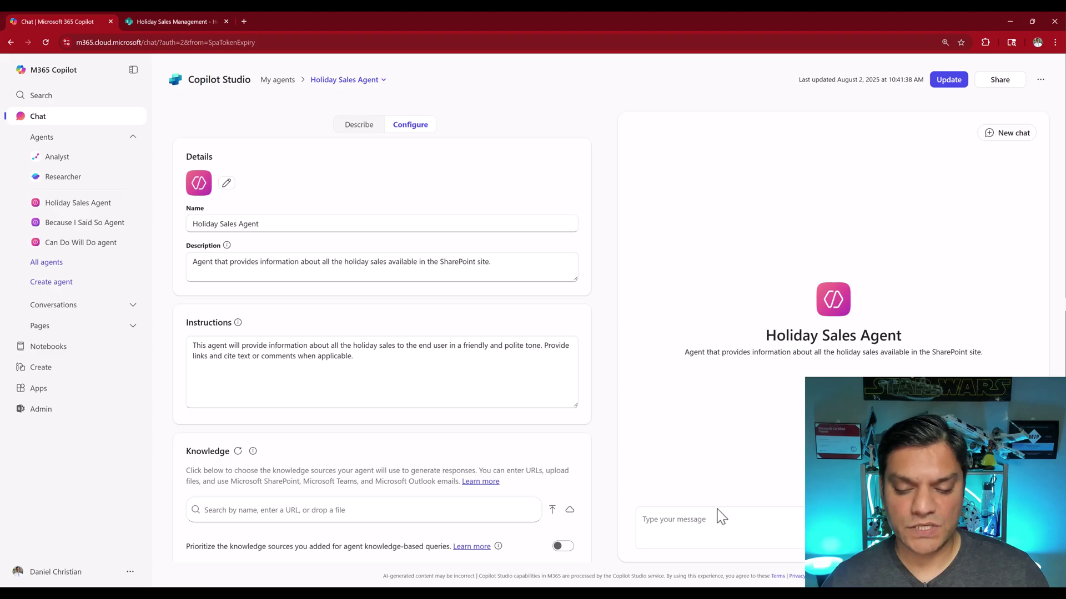
Reload the incognito site, confirm its membership list shows 5 members, and open a blank private tab
{"action": "mouse_move", "coordinate": [619, 593]}
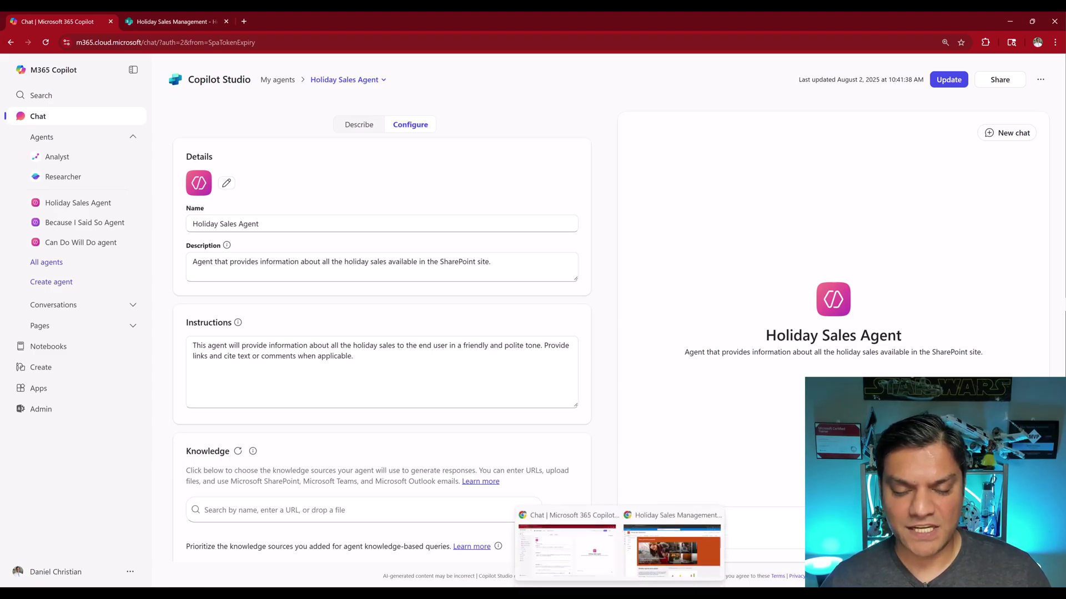
{"action": "left_click", "coordinate": [647, 555]}
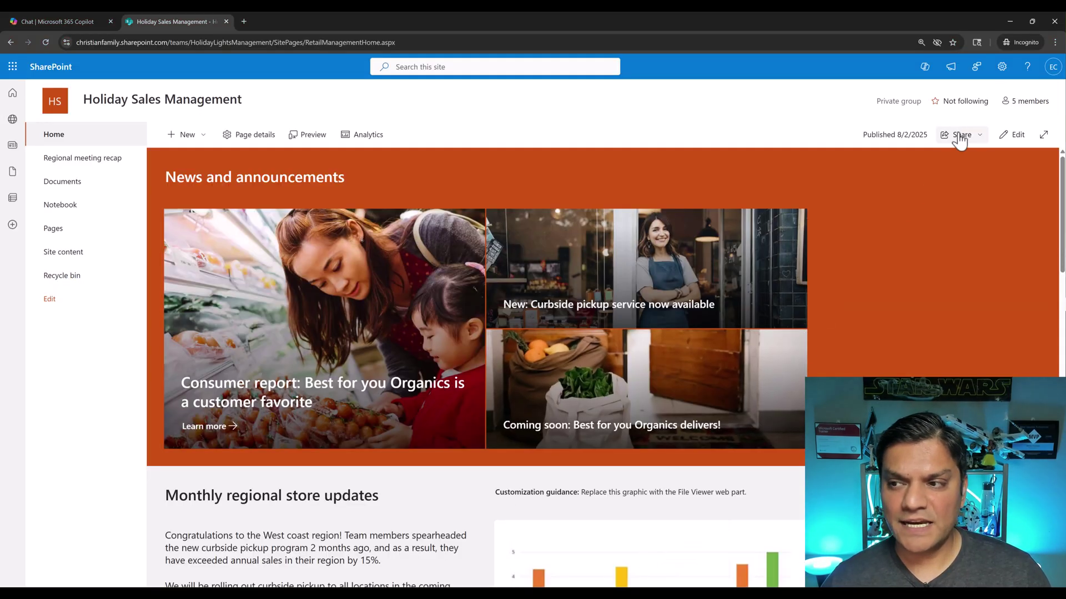
{"action": "left_click", "coordinate": [49, 35]}
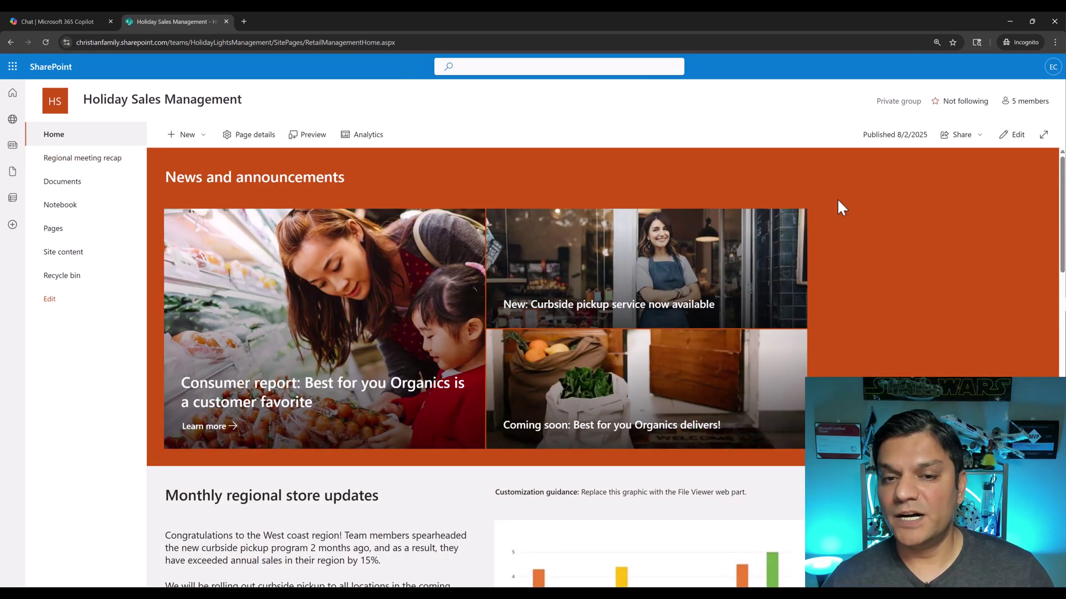
{"action": "left_click", "coordinate": [1013, 104]}
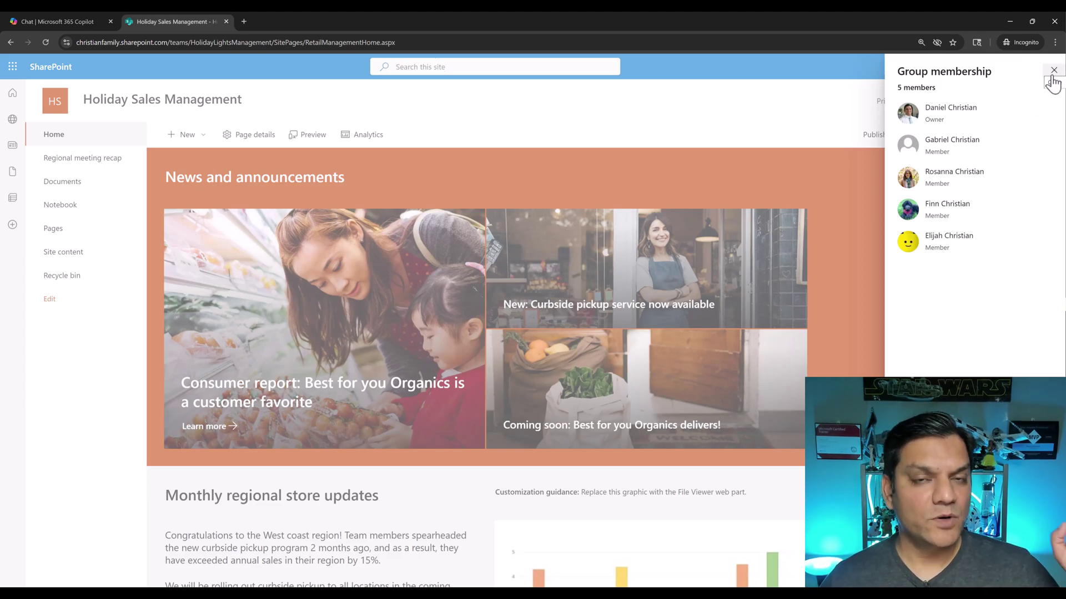
{"action": "left_click", "coordinate": [1053, 71]}
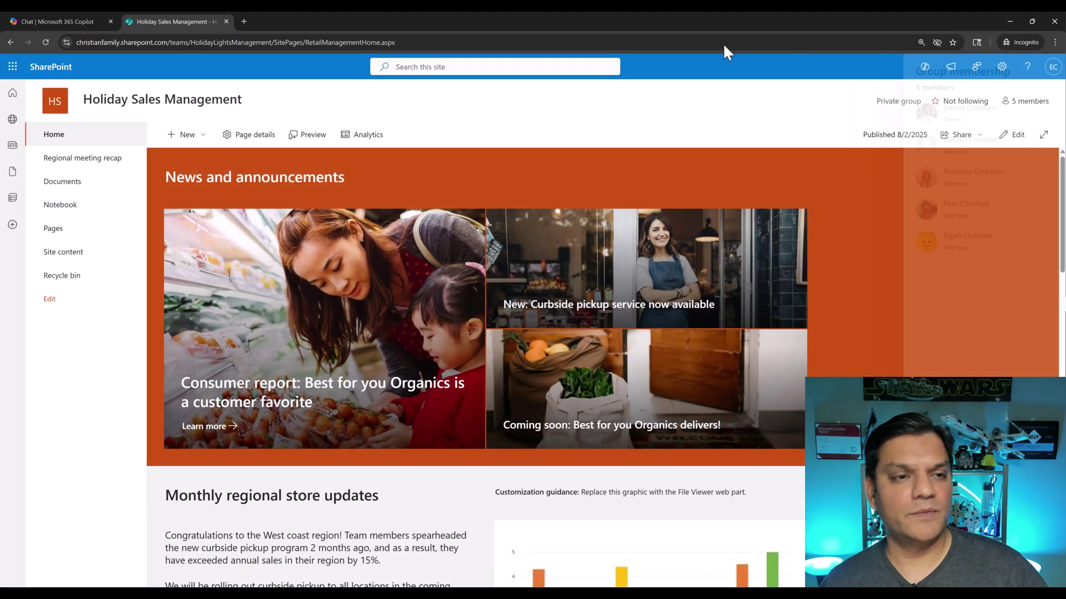
{"action": "left_click", "coordinate": [247, 21]}
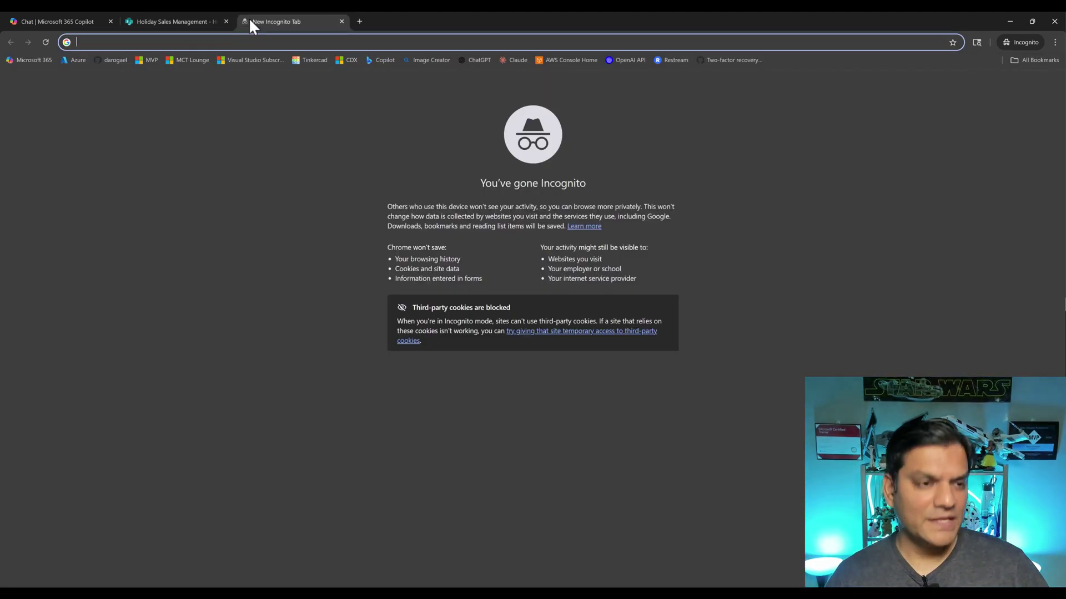
Load the copied Holiday Sales Agent link in the incognito tab, then return to the owner's editor
{"action": "key", "text": "ctrl+v"}
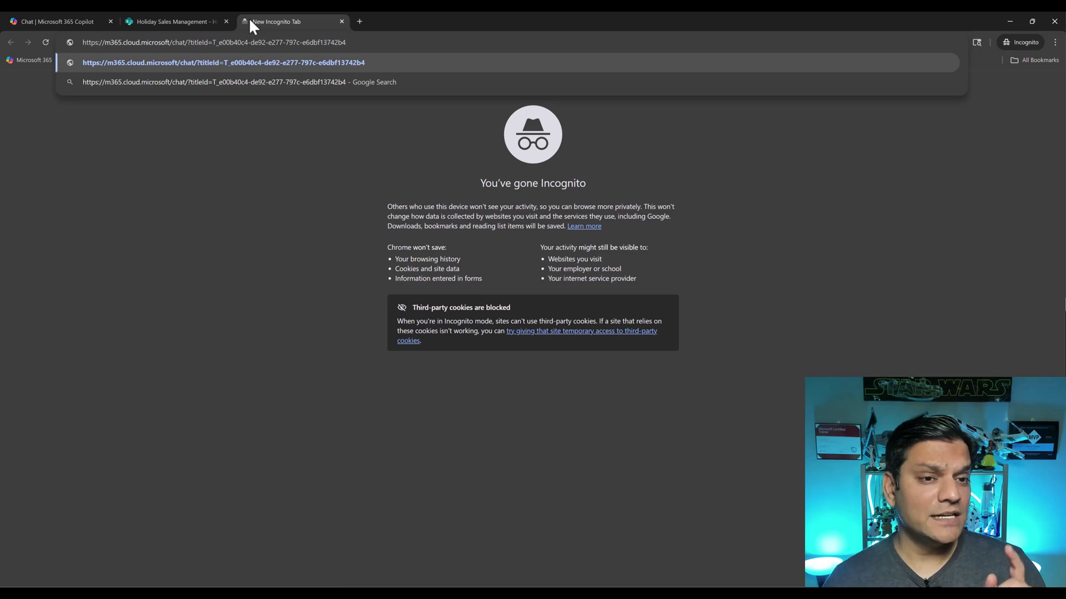
{"action": "key", "text": "Return"}
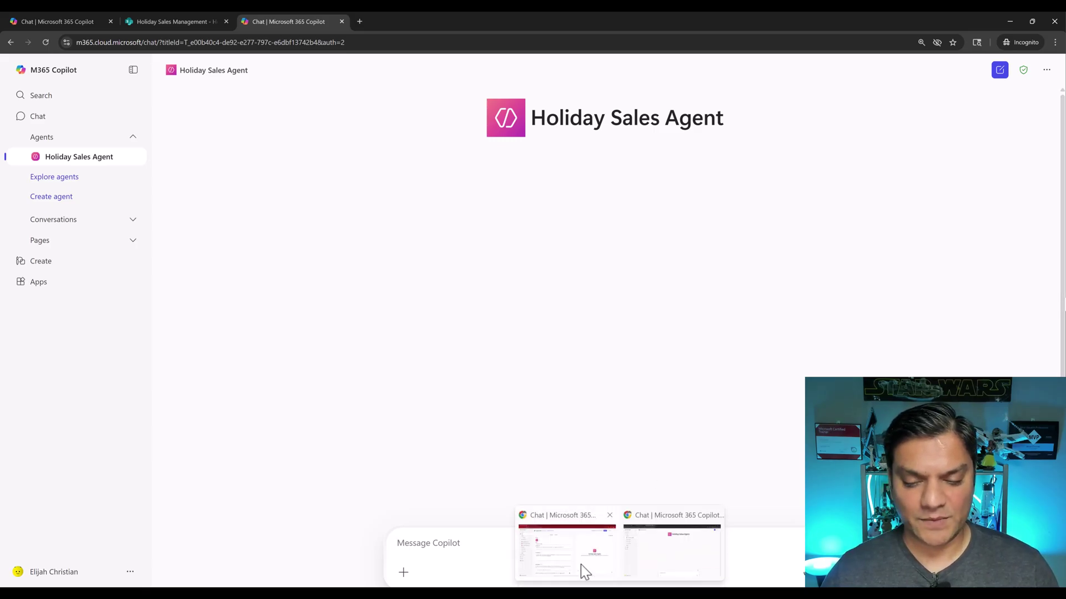
{"action": "left_click", "coordinate": [581, 564]}
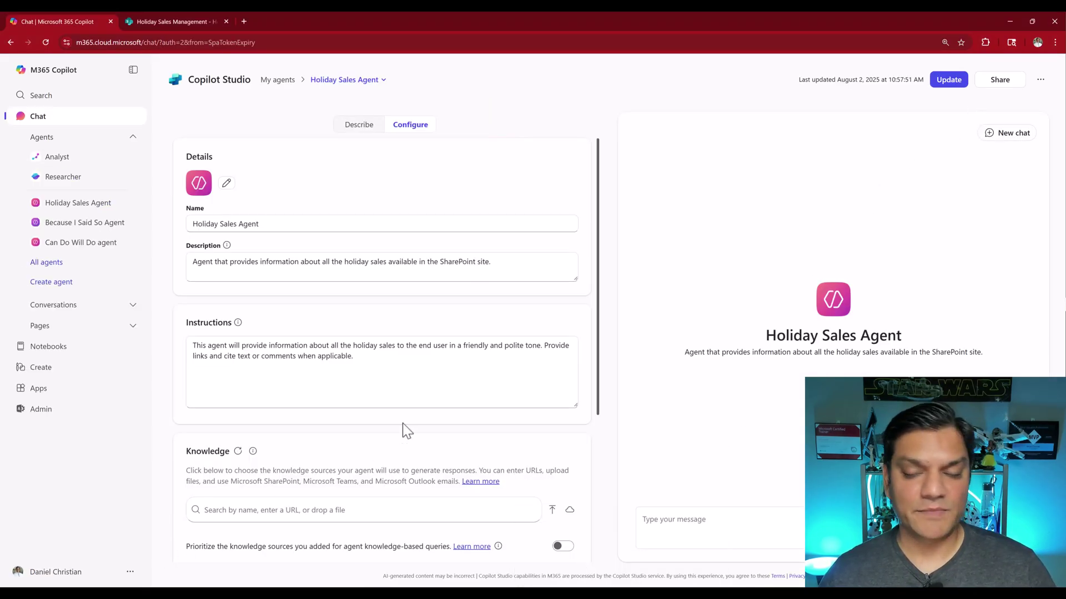
Publish the Holiday Sales Agent's latest changes, copy its link, and return to the incognito window
{"action": "left_click", "coordinate": [996, 80]}
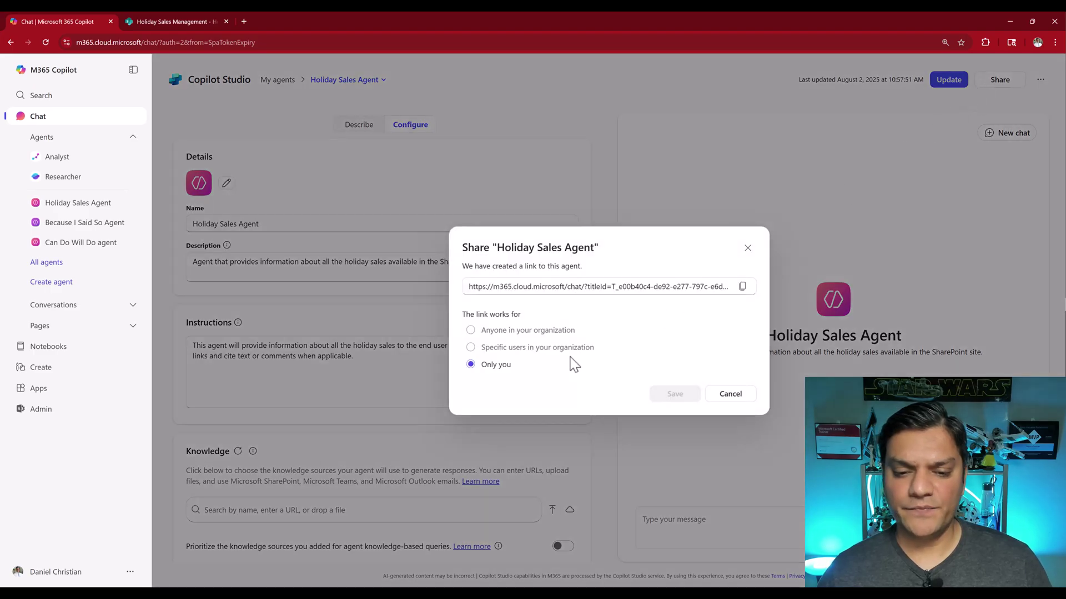
{"action": "left_click", "coordinate": [726, 394]}
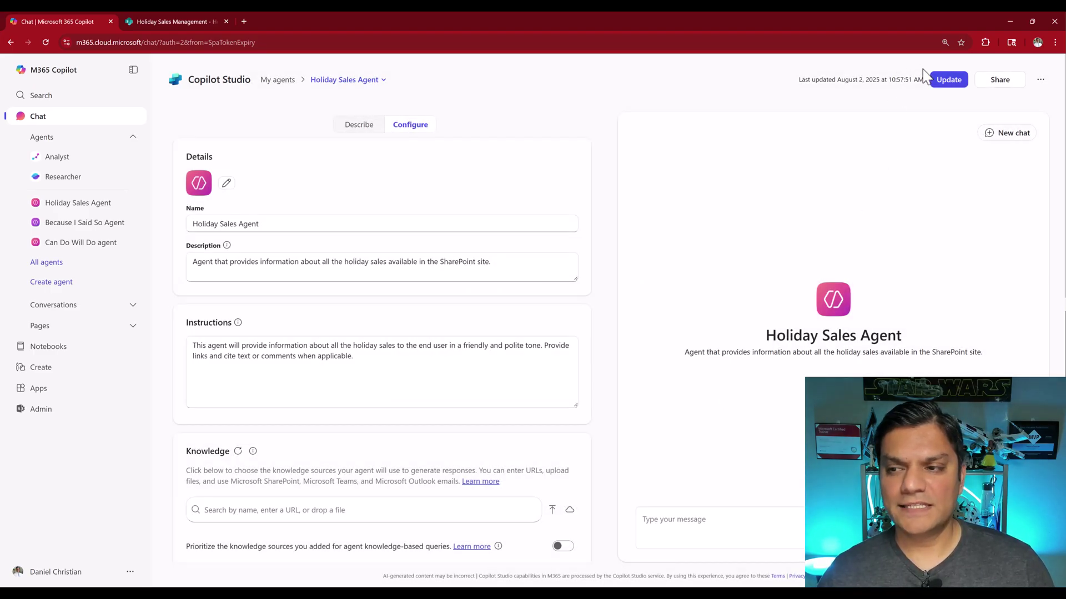
{"action": "left_click", "coordinate": [943, 80]}
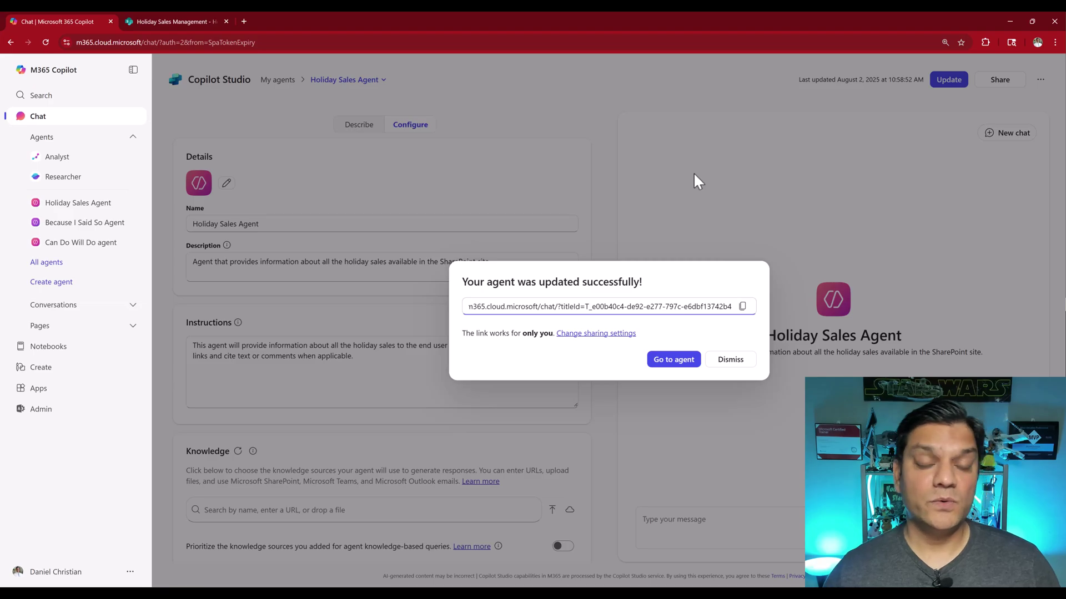
{"action": "left_click", "coordinate": [742, 309]}
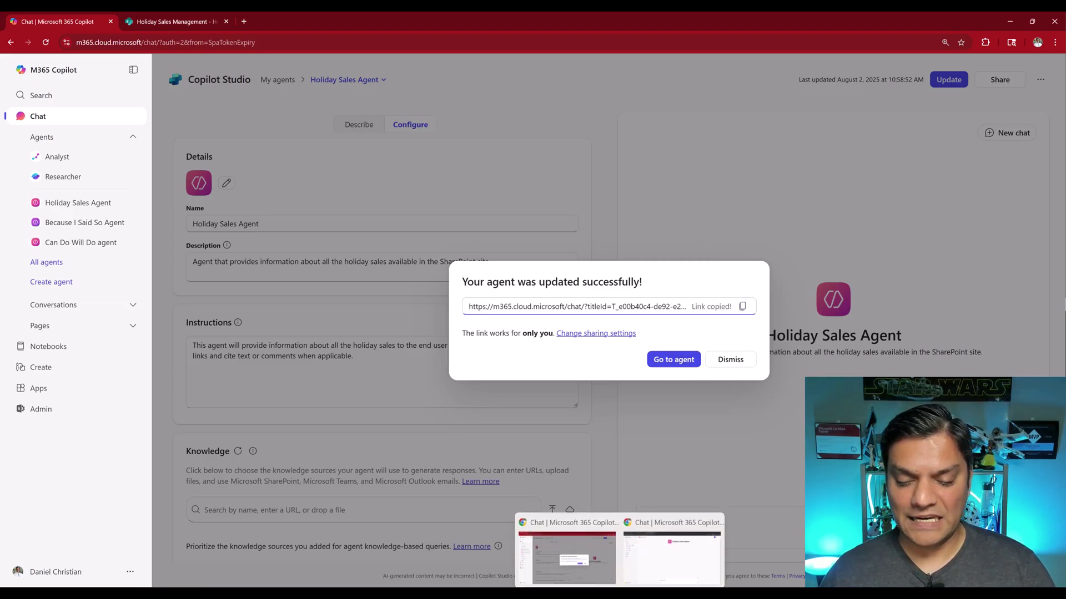
{"action": "left_click", "coordinate": [673, 549]}
Reopen the Holiday Sales Agent link in a fresh private tab
{"action": "left_click", "coordinate": [343, 39]}
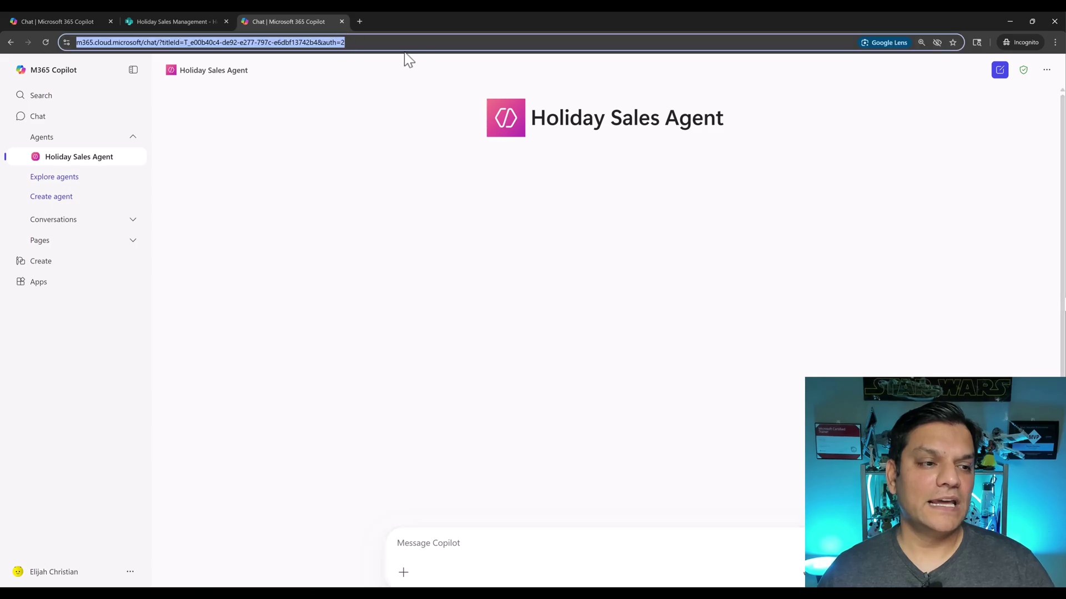
{"action": "left_click", "coordinate": [341, 21]}
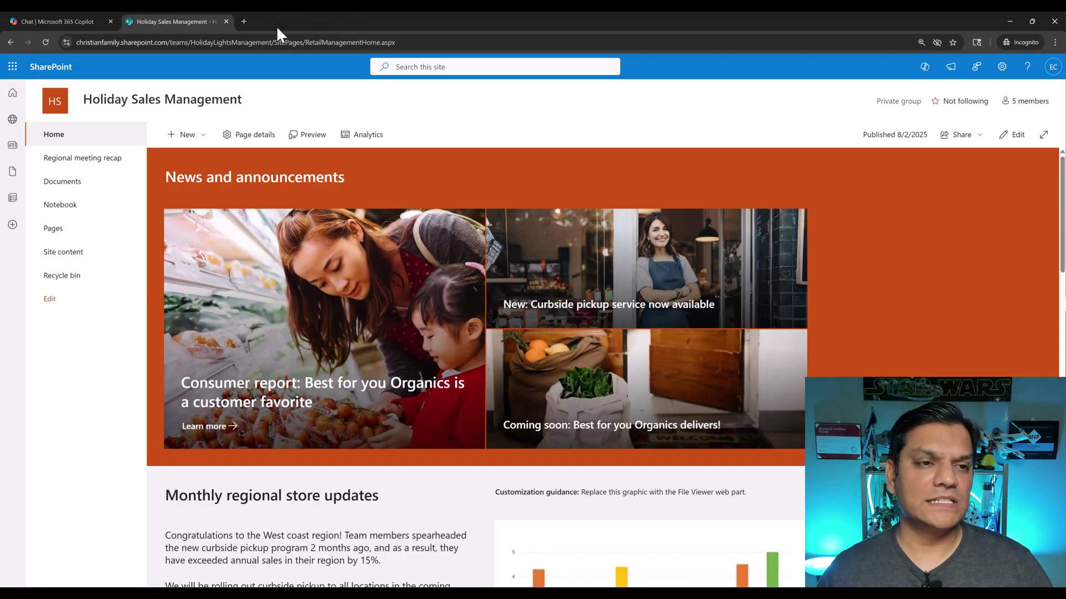
{"action": "left_click", "coordinate": [242, 21]}
{"action": "key", "text": "ctrl+v"}
{"action": "key", "text": "Return"}
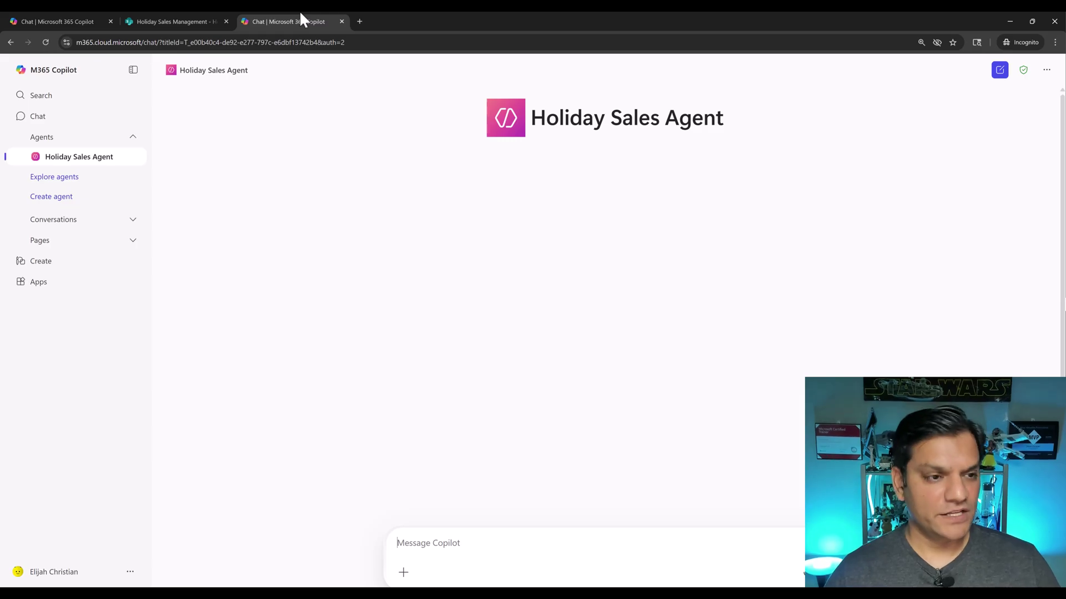
Close the extra agent and site tabs and sign the test user out
{"action": "left_click", "coordinate": [341, 21]}
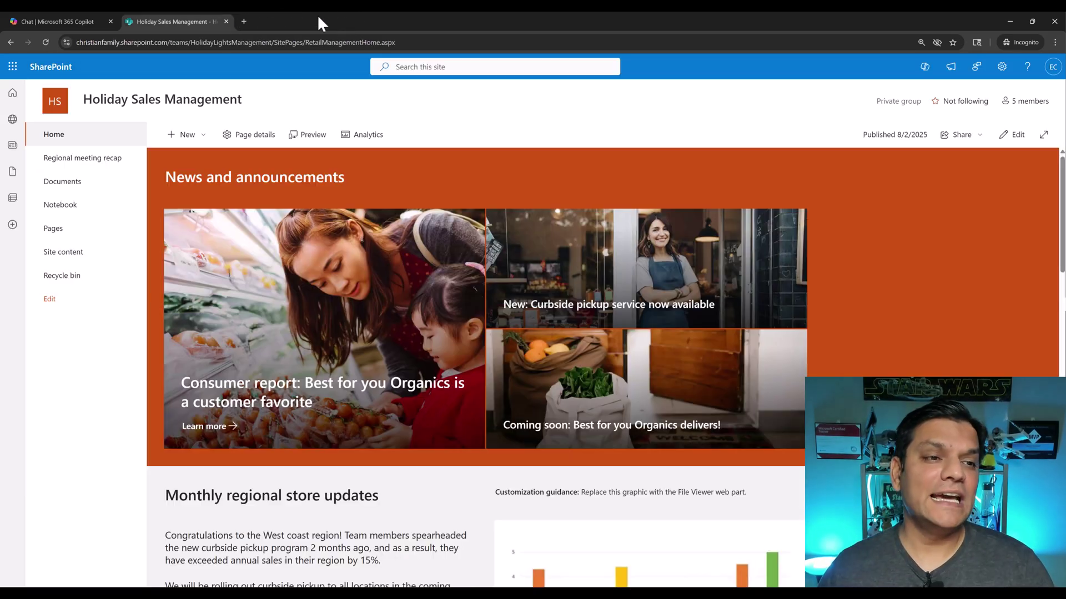
{"action": "left_click", "coordinate": [226, 21]}
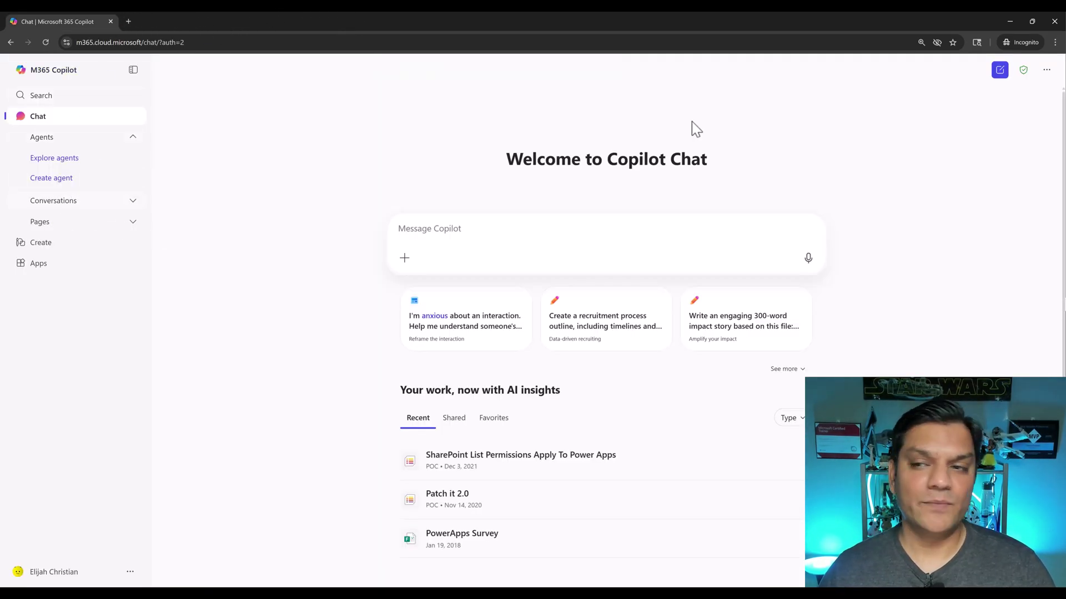
{"action": "left_click", "coordinate": [54, 571]}
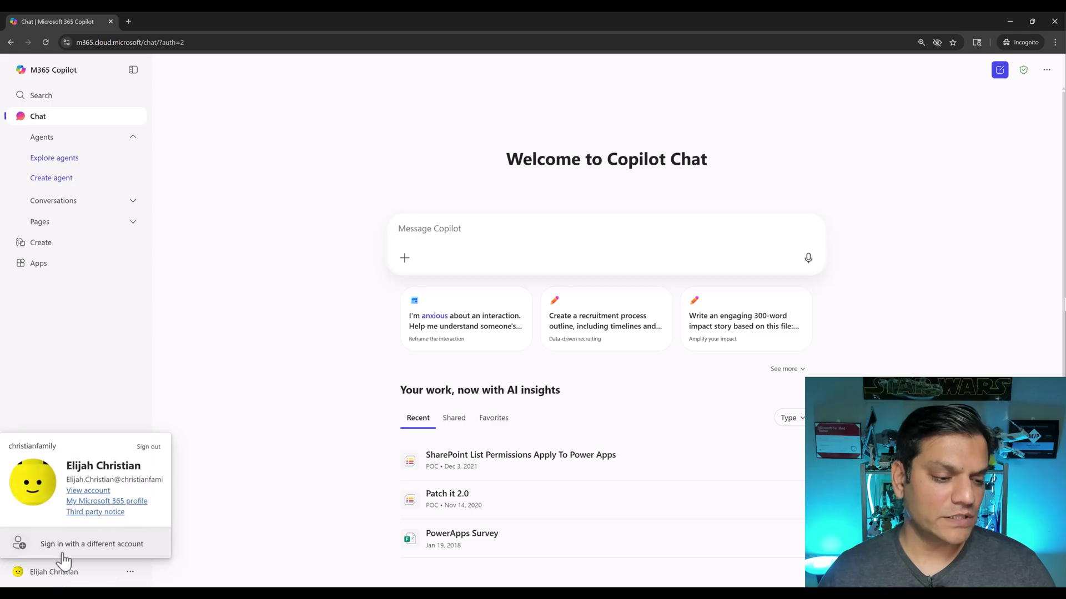
{"action": "left_click", "coordinate": [148, 447]}
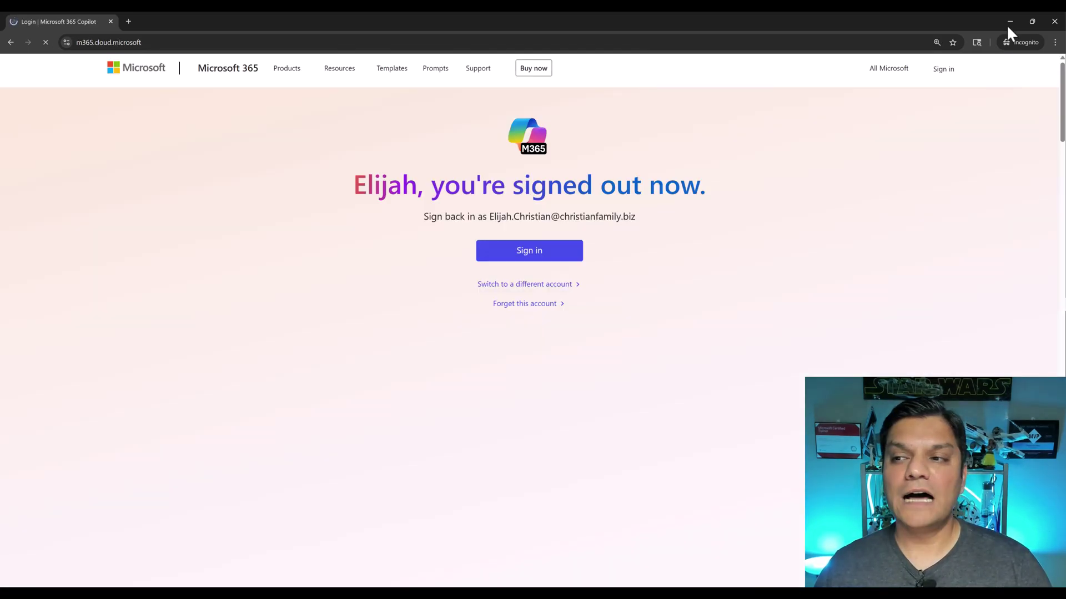
Open the agent link in a new incognito window, reaching the sign-in page
{"action": "left_click", "coordinate": [1054, 21]}
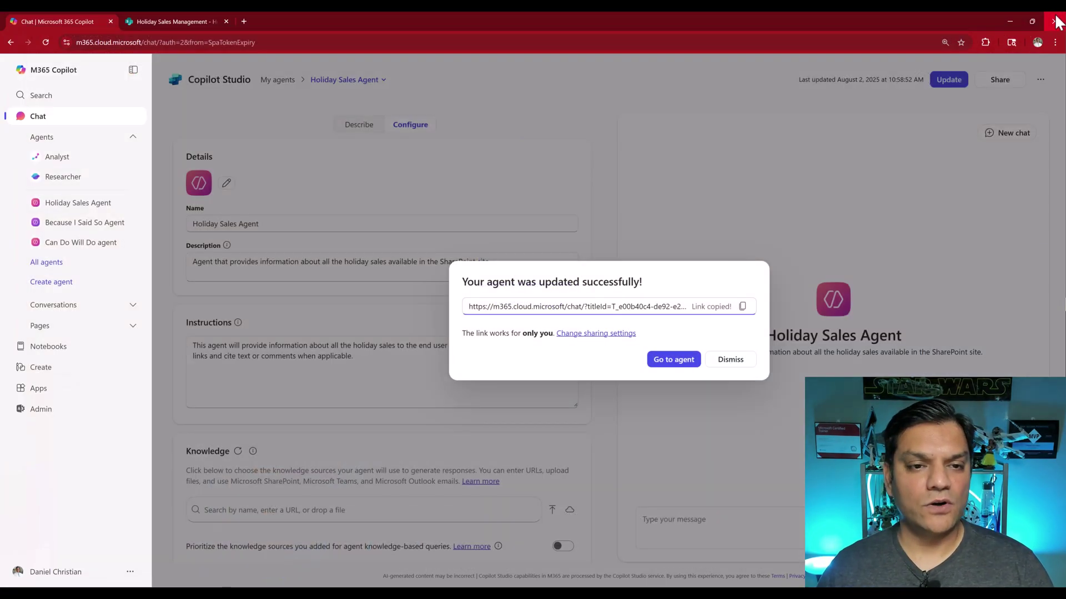
{"action": "left_click", "coordinate": [1054, 42]}
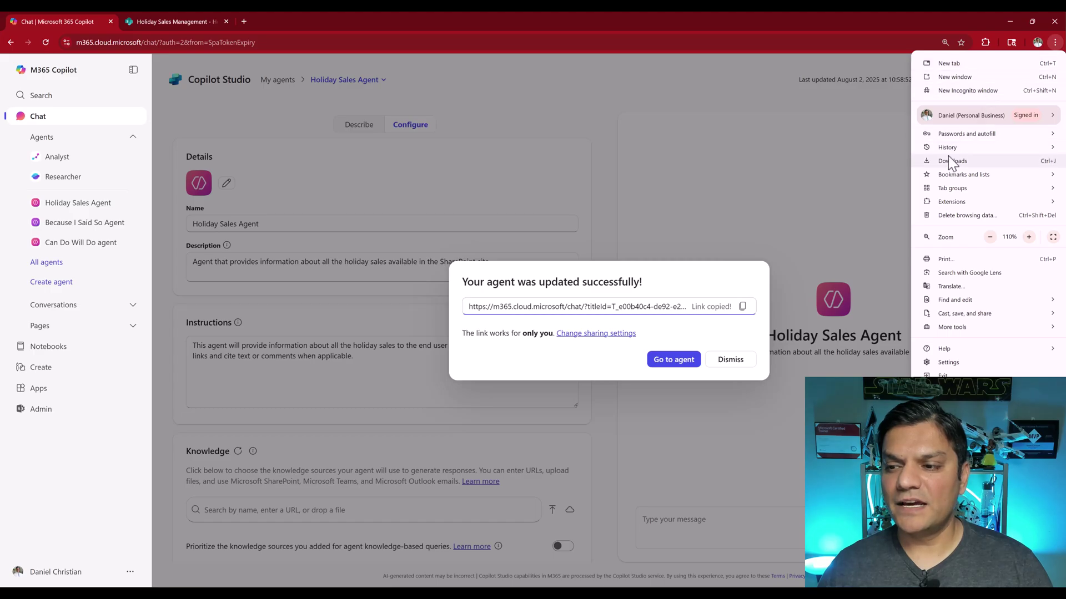
{"action": "left_click", "coordinate": [958, 92]}
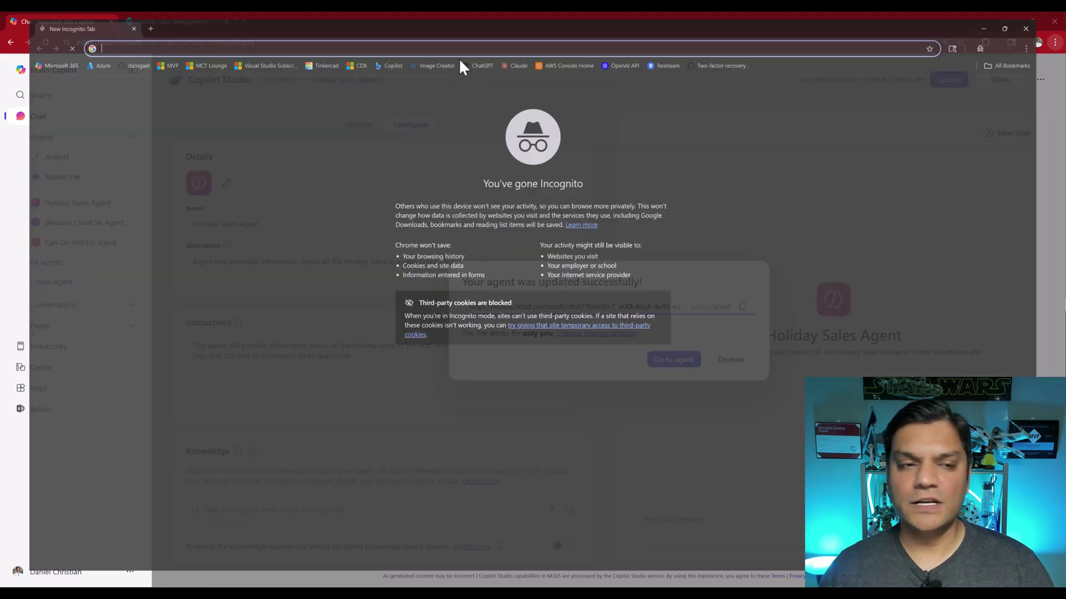
{"action": "key", "text": "ctrl+v"}
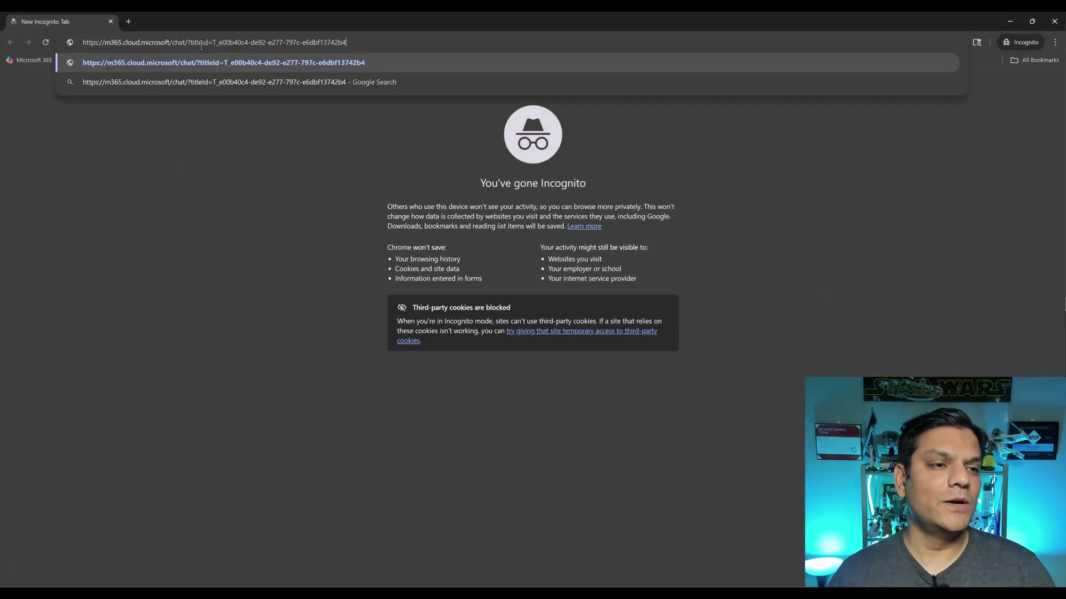
{"action": "key", "text": "Return"}
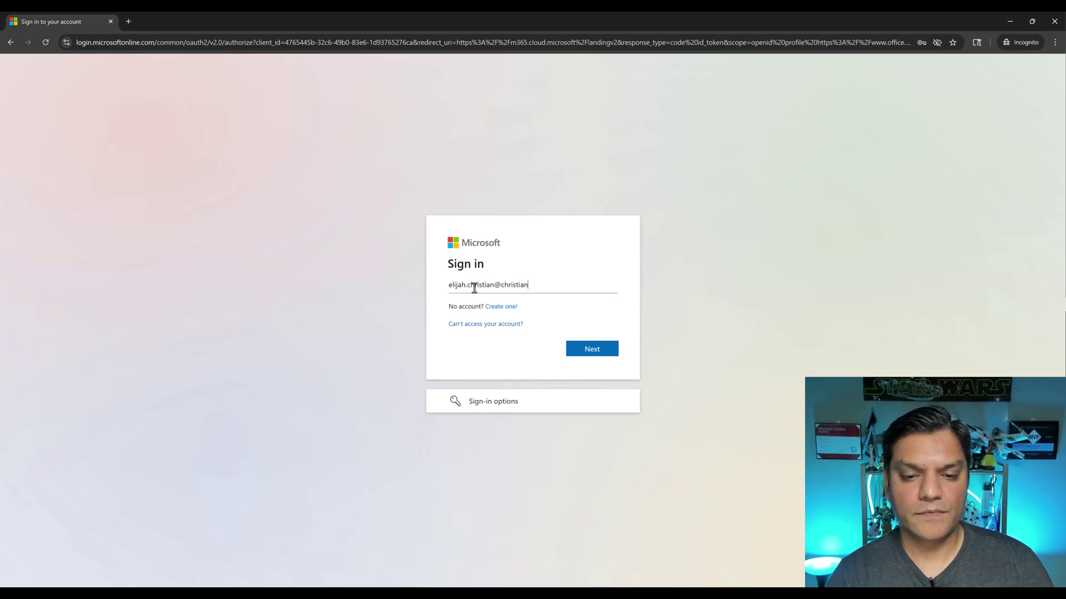
Sign in with the test user's e-mail and password and choose to stay signed in
{"action": "key", "text": "Return"}
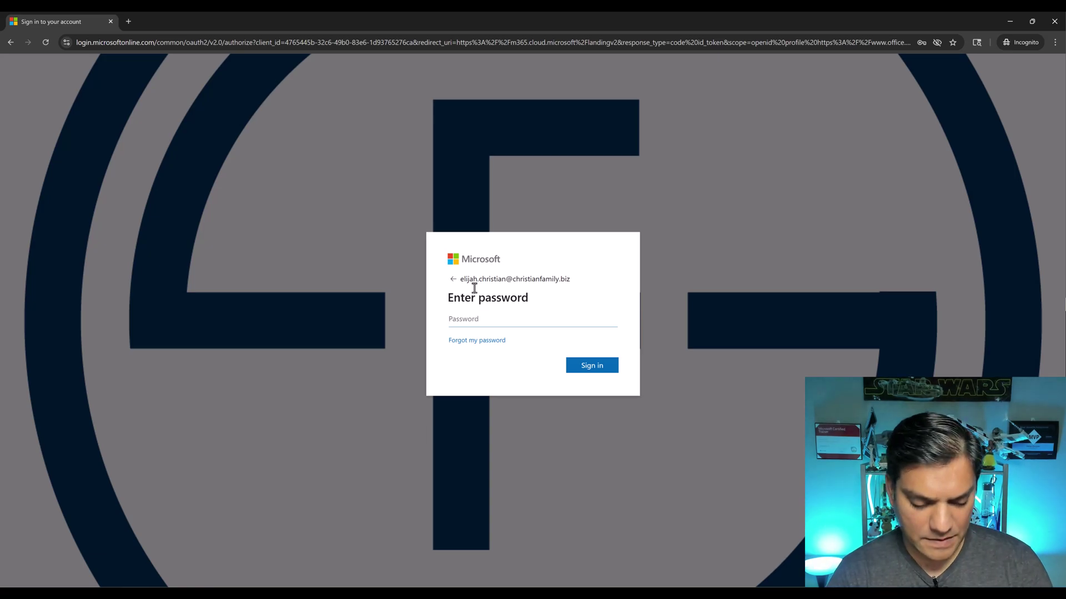
{"action": "type", "text": "•••••••••••••"}
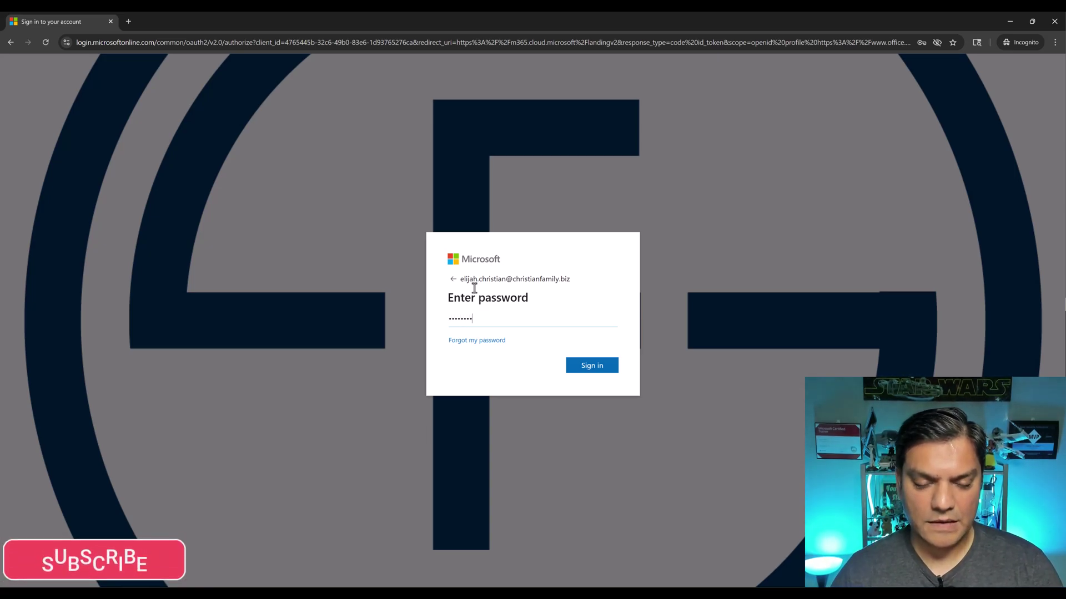
{"action": "key", "text": "Return"}
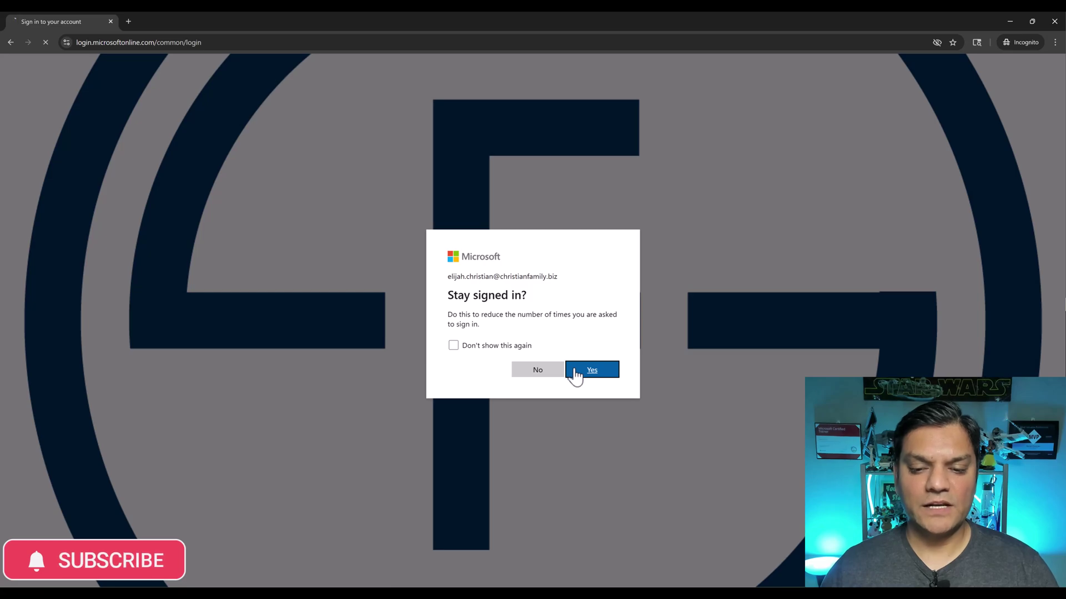
{"action": "left_click", "coordinate": [574, 376]}
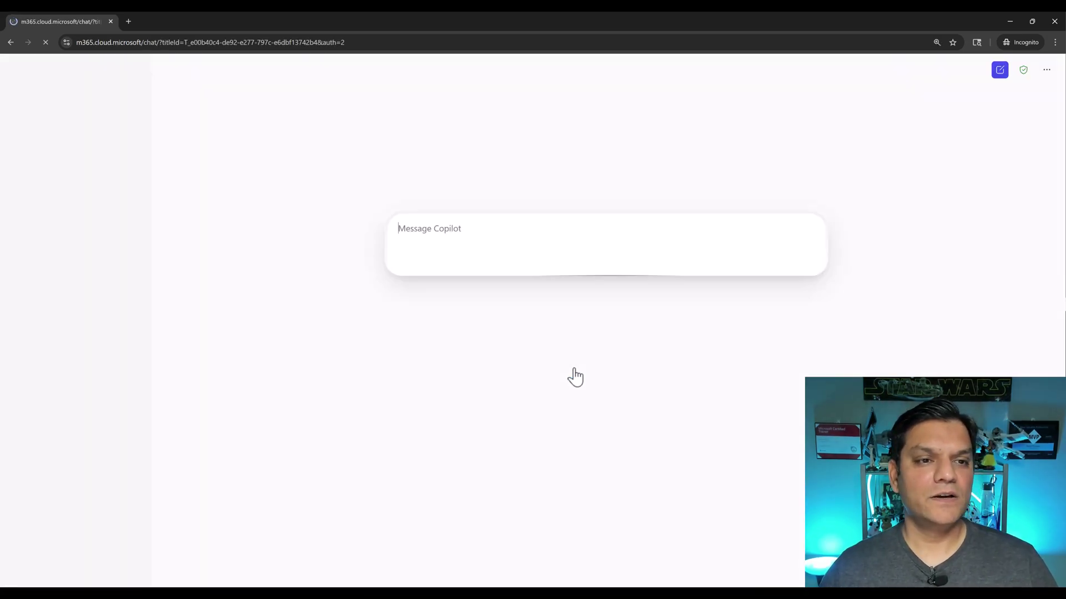